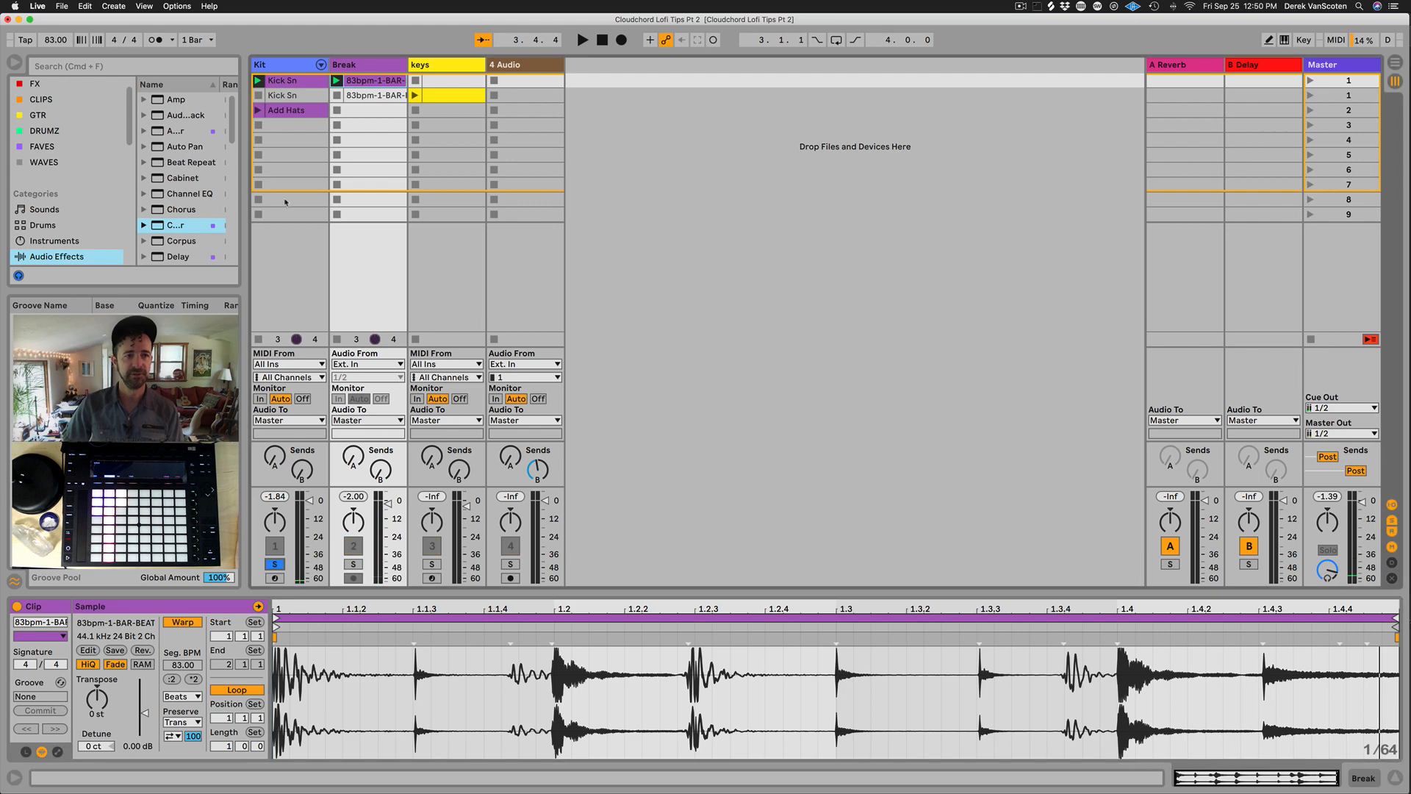
Step: Play back the soloed Kit track with its Kount Kit 2 drum rack shown
left_click(284, 70)
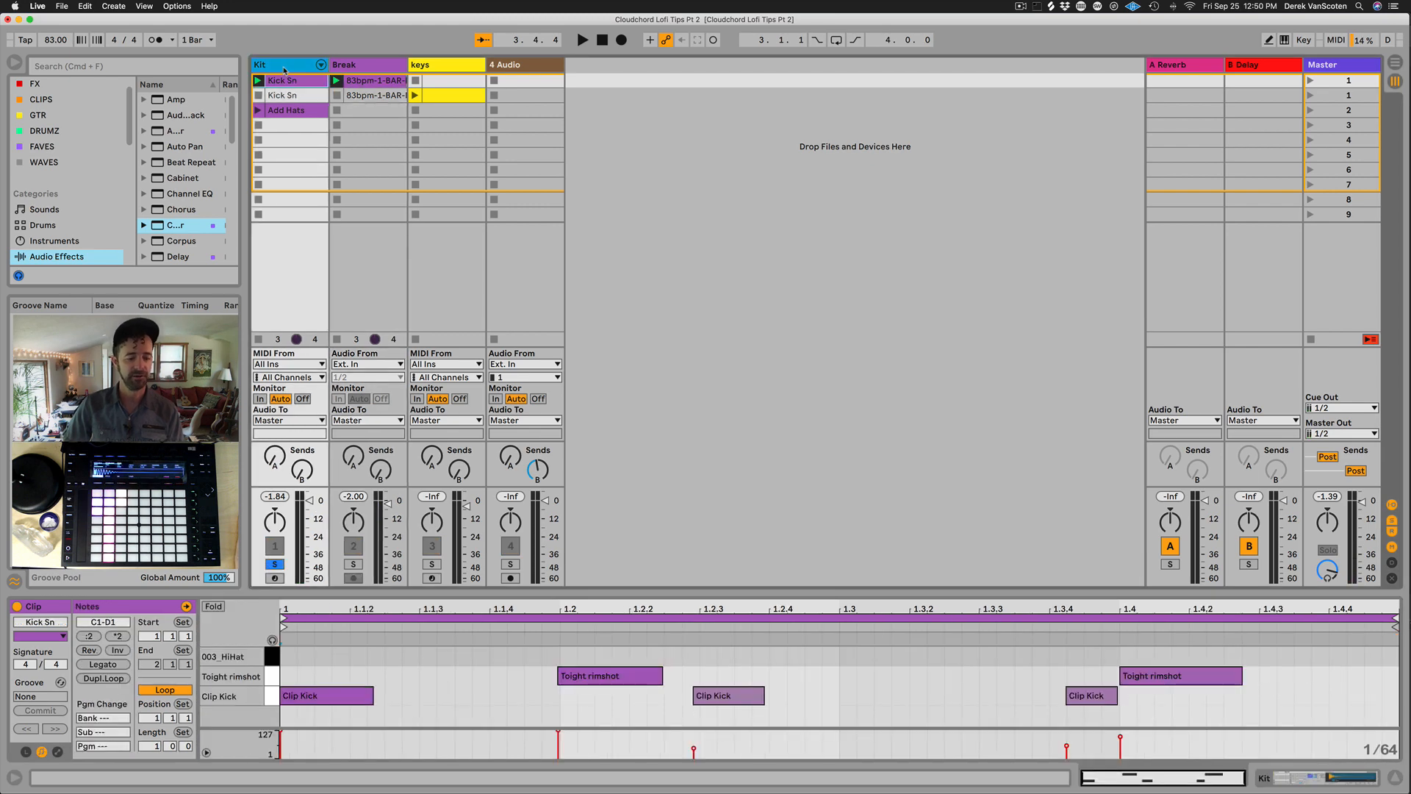
key("space")
key("shift+Tab")
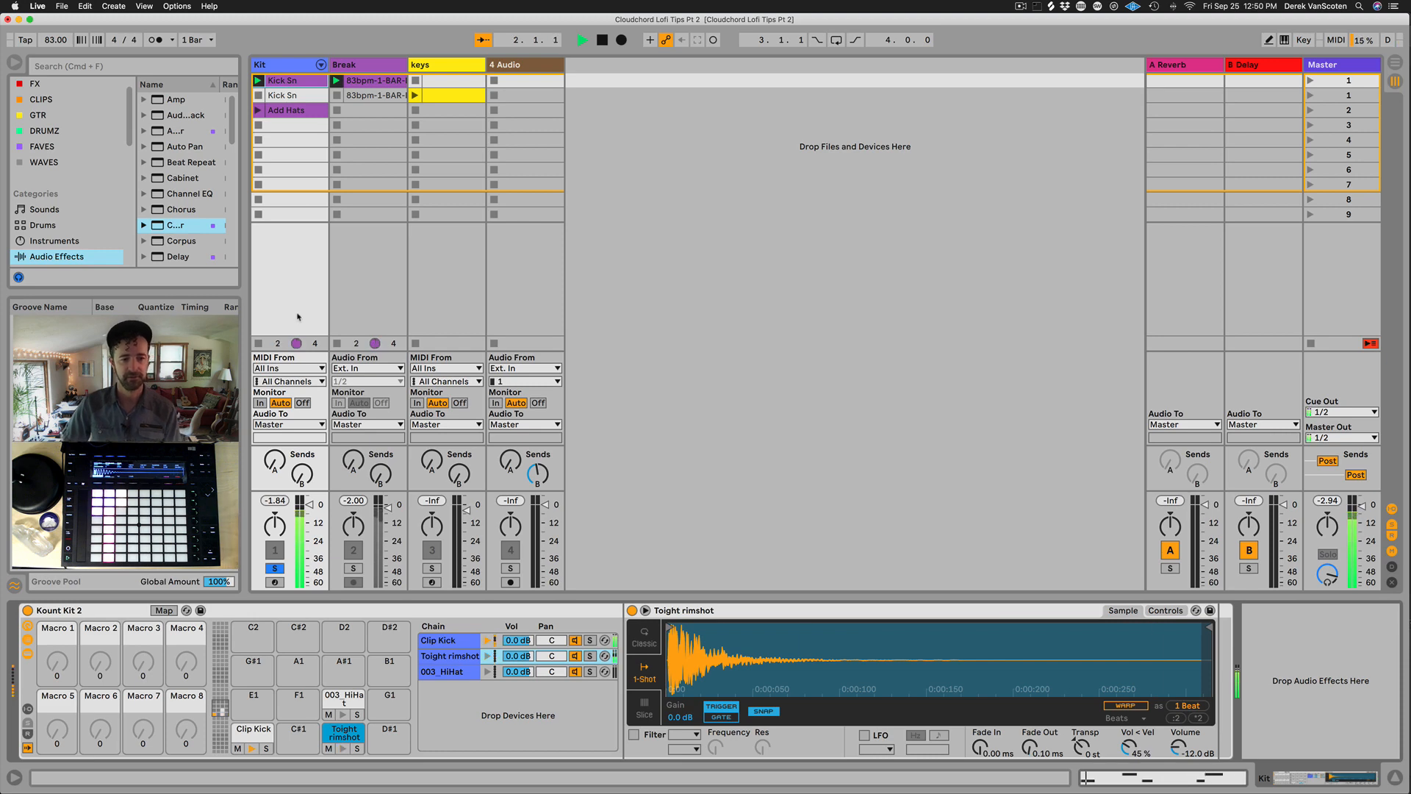
key("space")
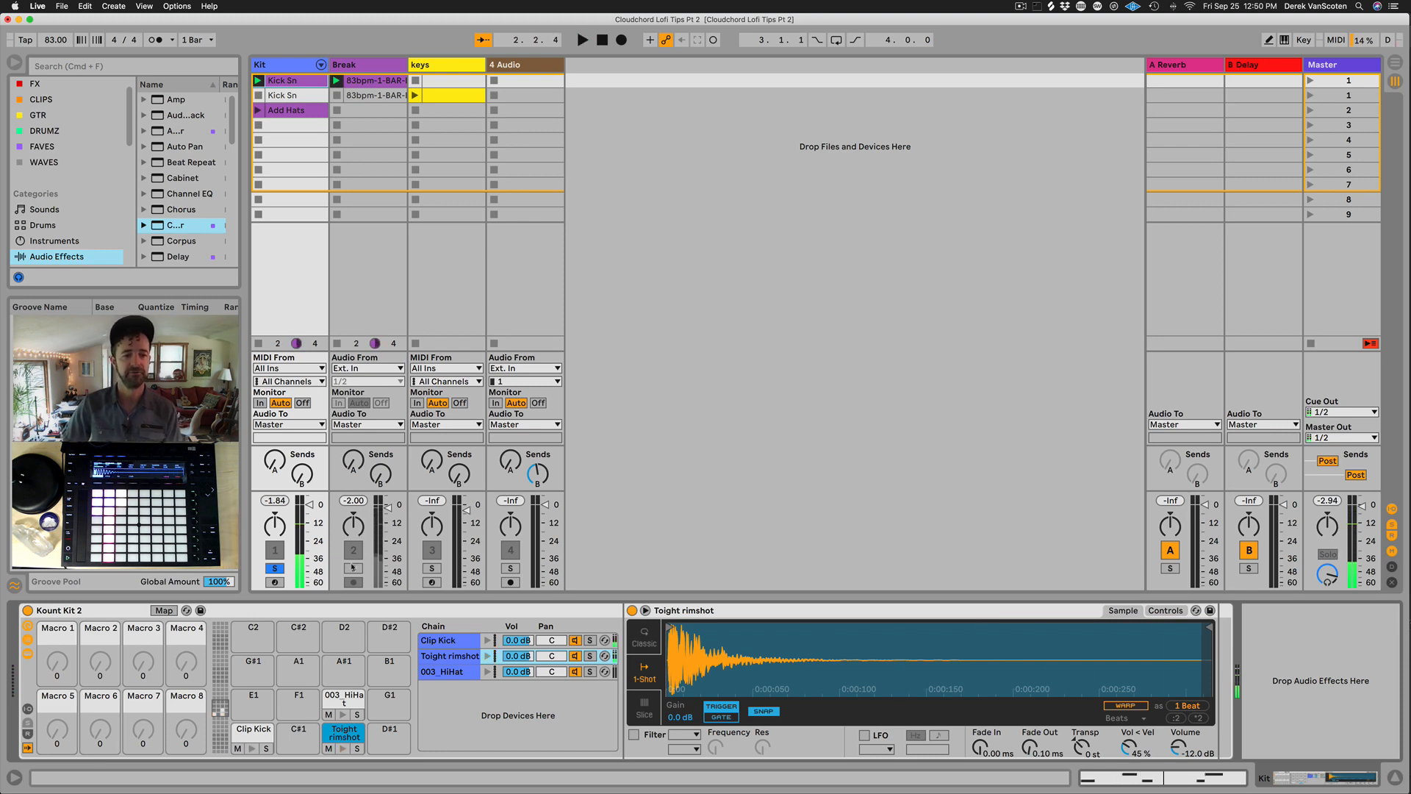
Step: Solo the Break track, open its first 83bpm-1-BAR-BEAT clip and play it
left_click(353, 569)
double_click(373, 81)
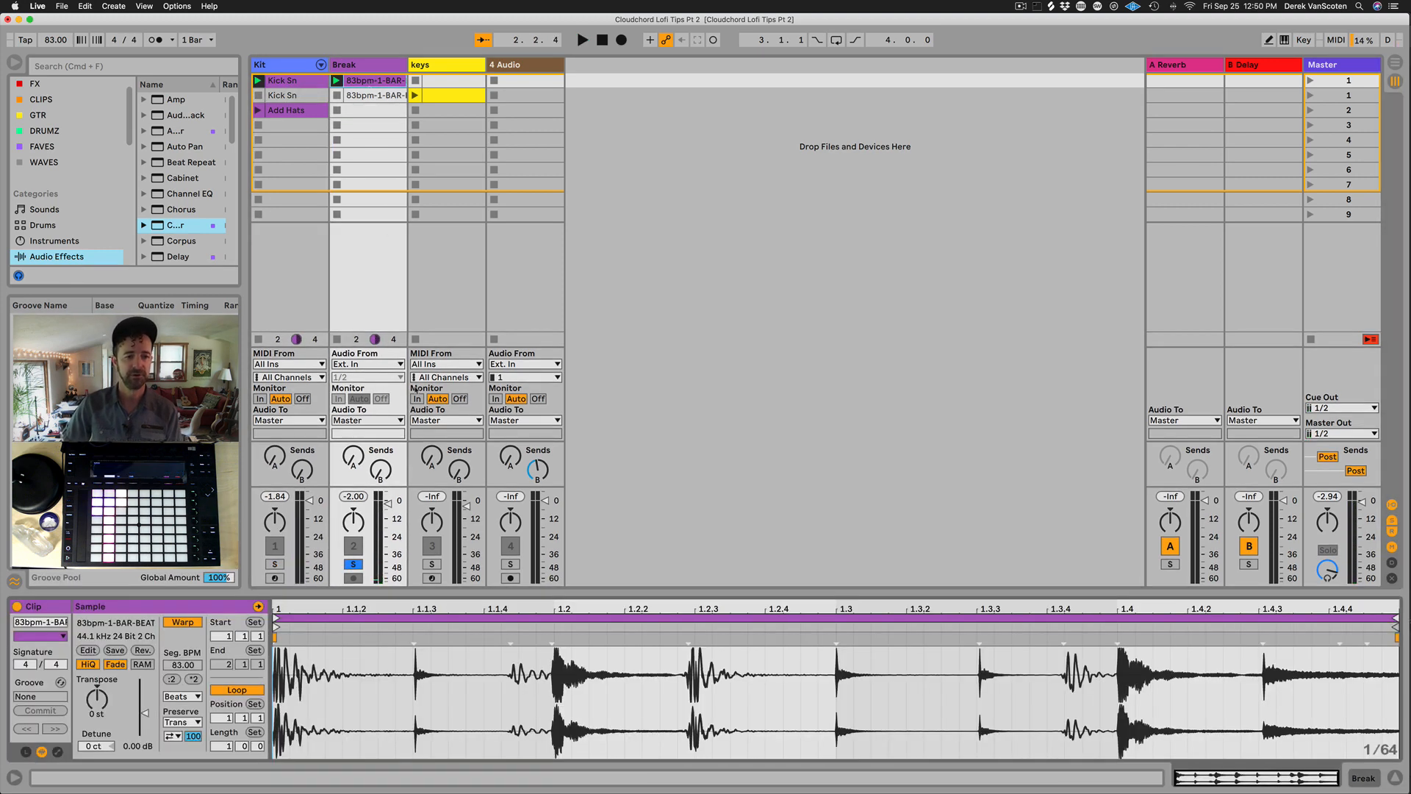
key("space")
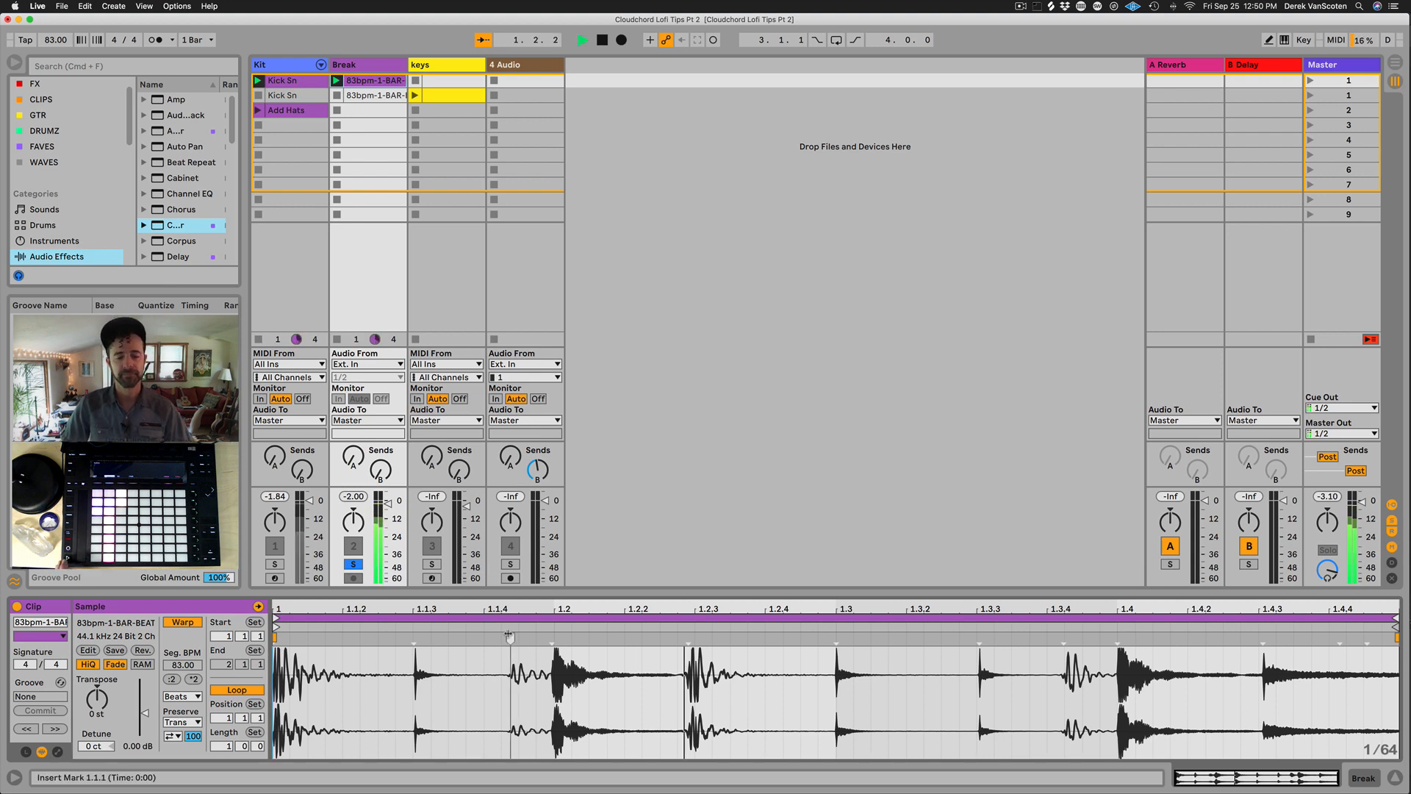
Step: Transpose the break clip down to -5 st and unsolo the Break track to hear it together with the kit
key("space")
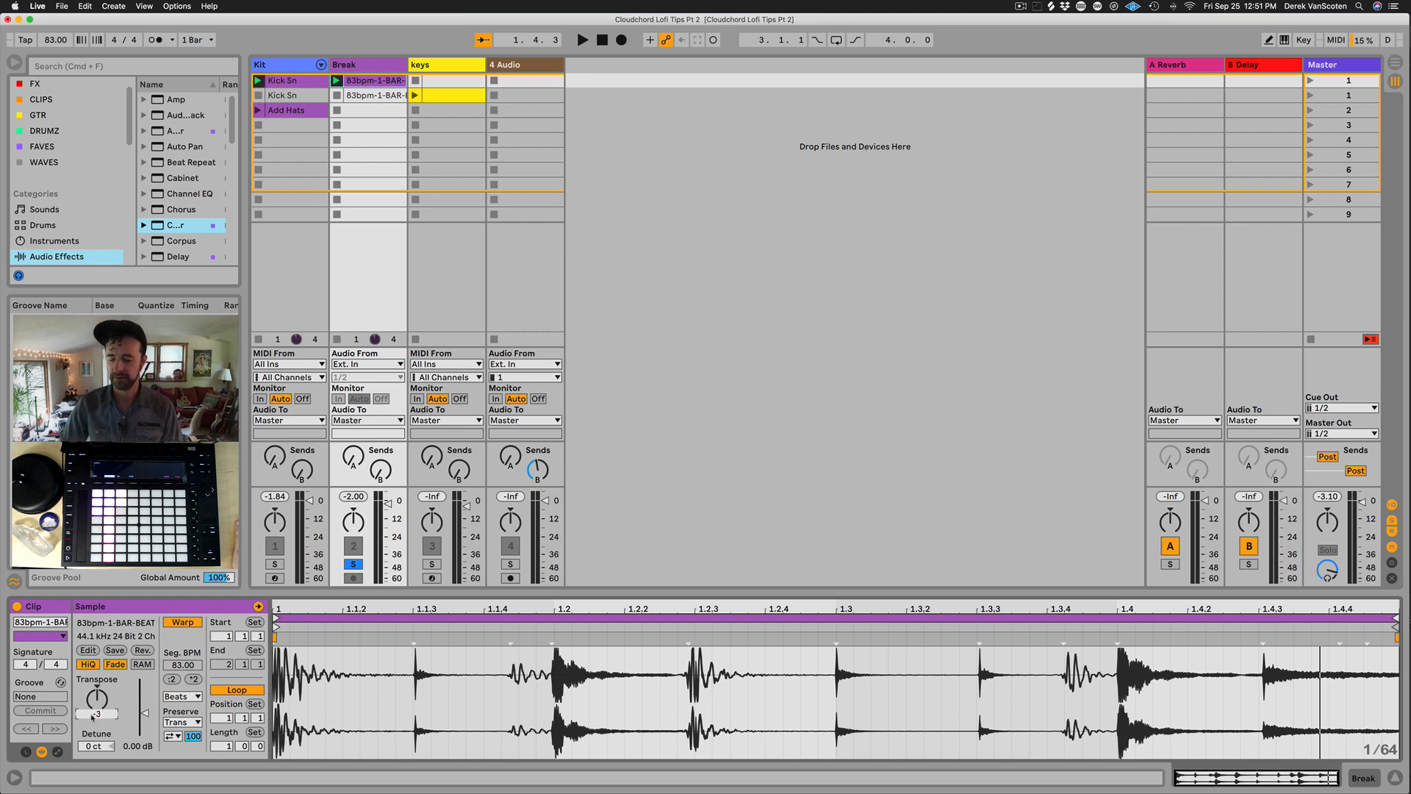
key("space")
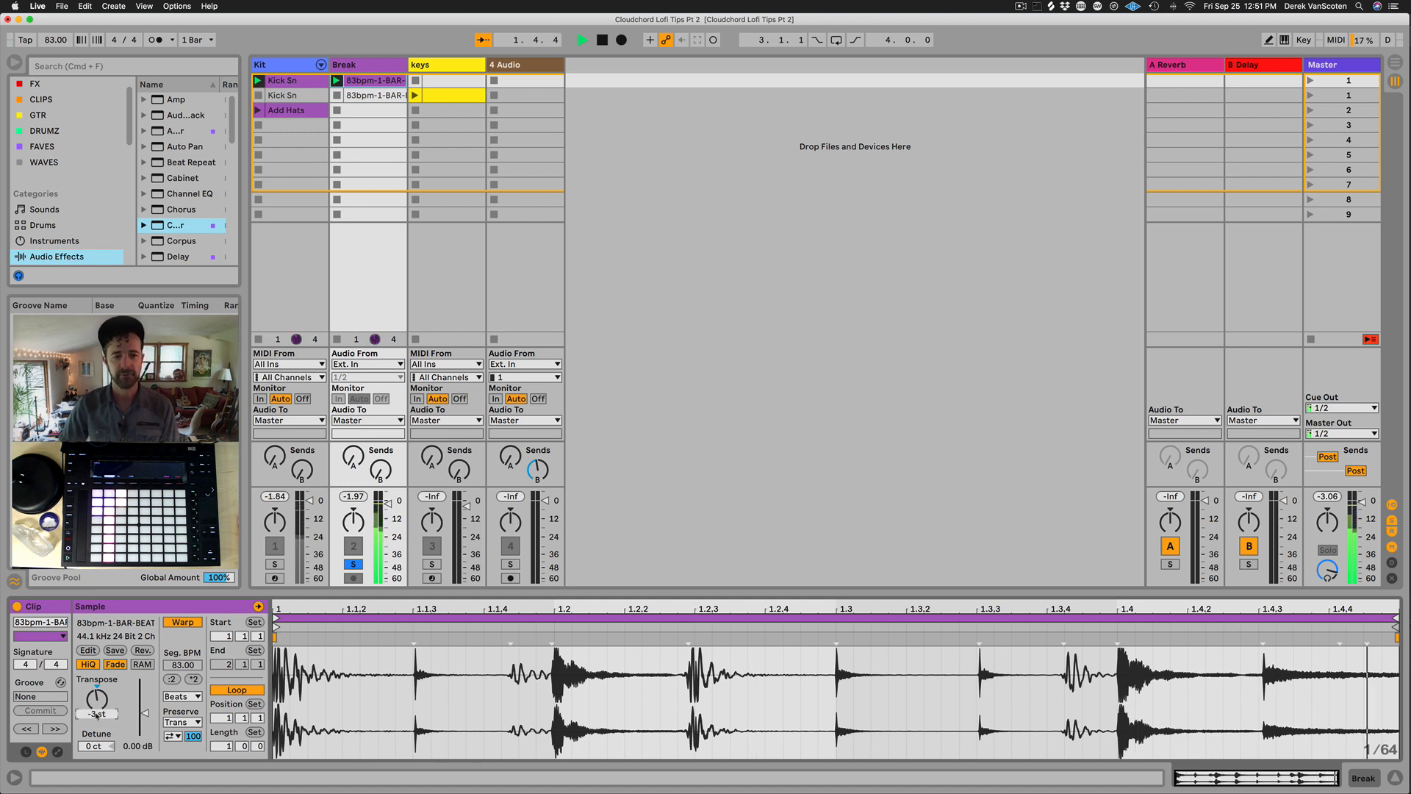
key("Down")
key("Down")
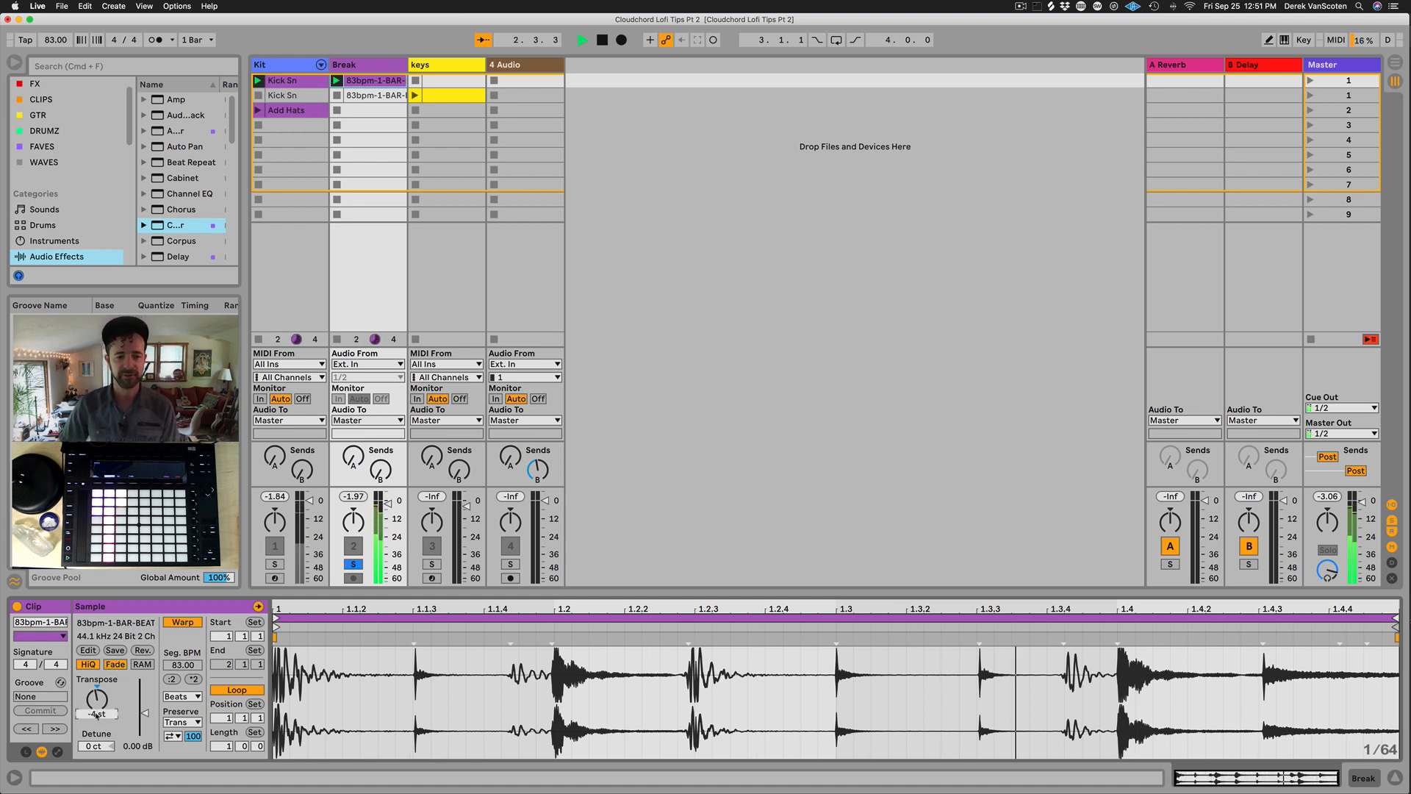
left_click(354, 564)
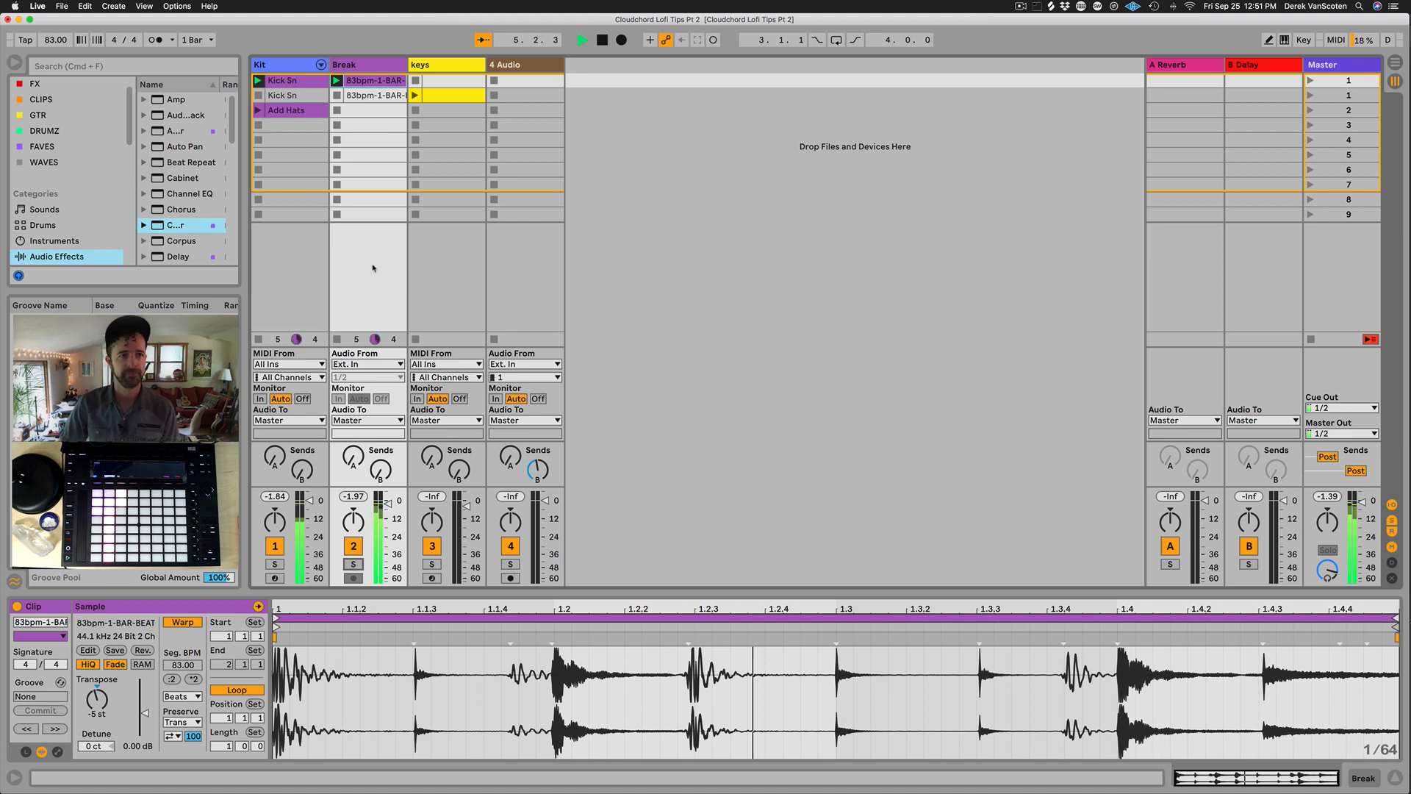
key("space")
Step: Add an Auto Filter audio effect to the Break track
left_click(164, 193)
left_click(169, 132)
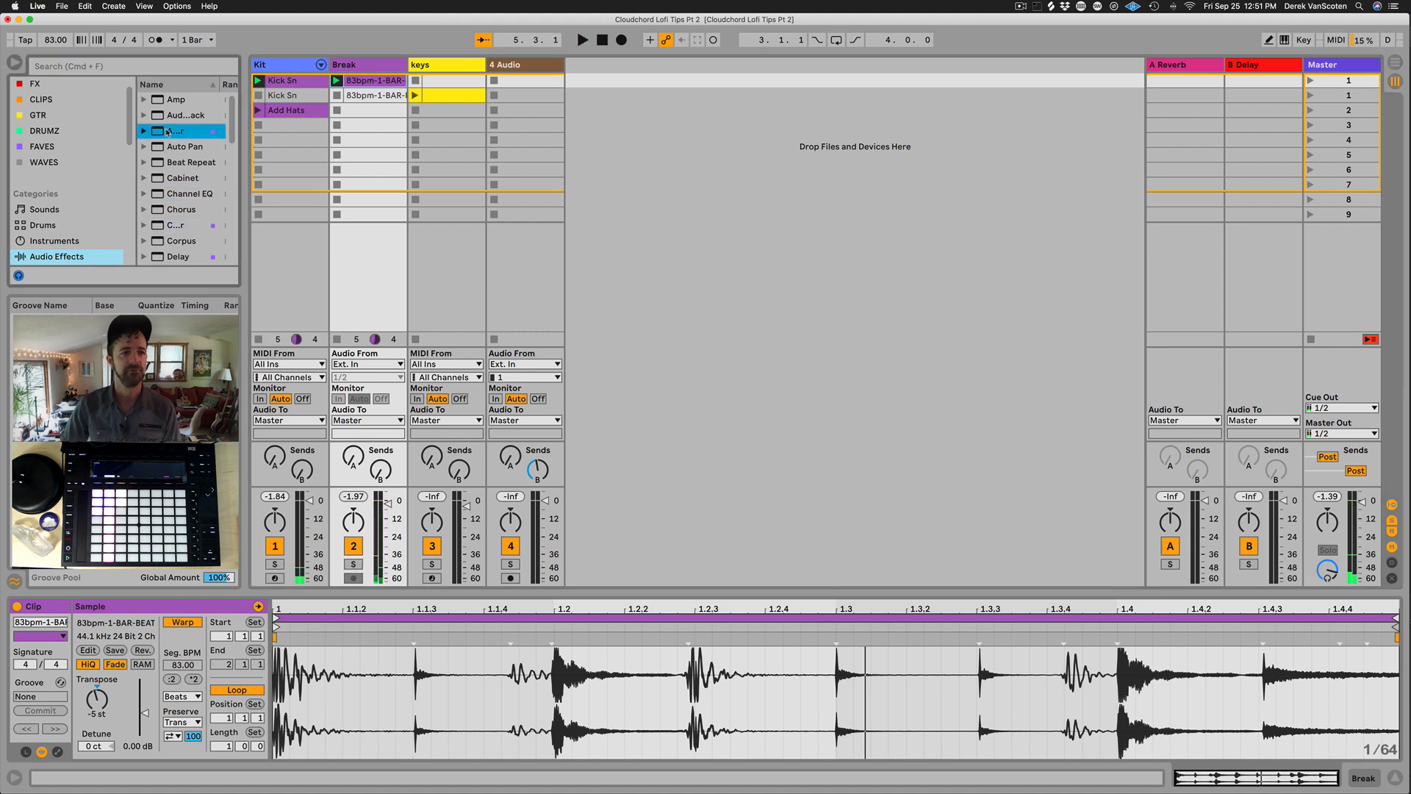
left_click_drag(367, 122, 365, 120)
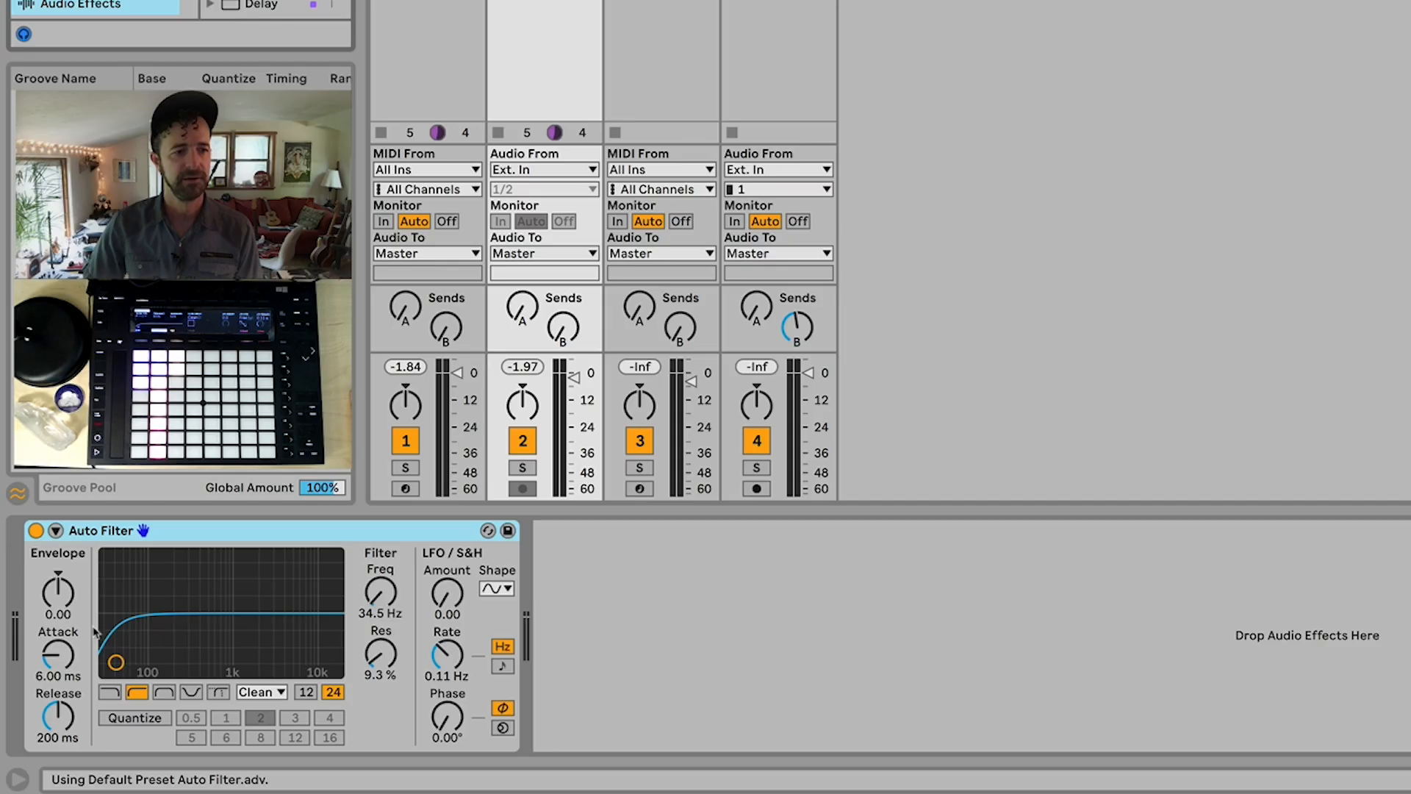
Step: Set the Auto Filter's high-pass cutoff to 180 Hz and nudge it up to about 197 Hz, with about 21% resonance
left_click_drag(81, 699, 150, 653)
left_click(381, 614)
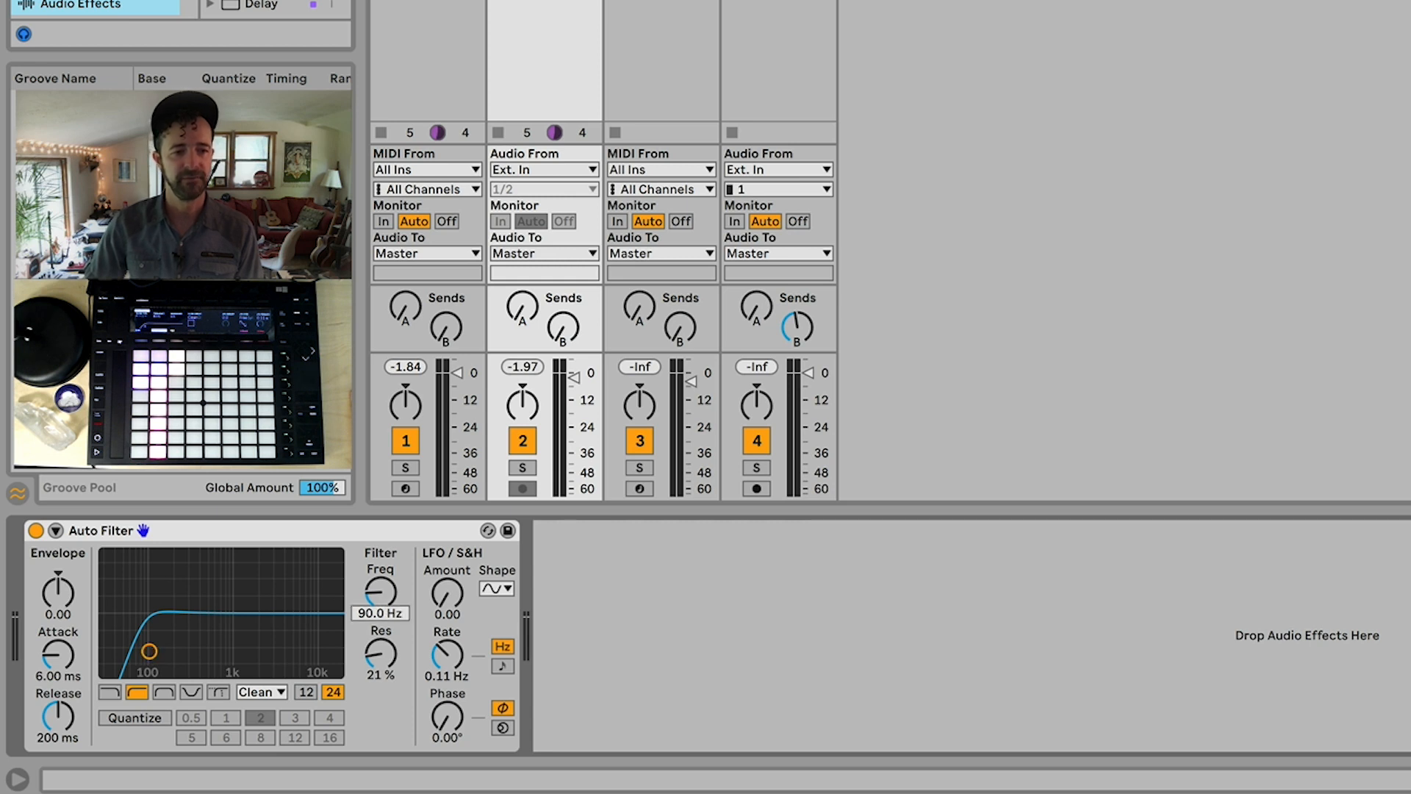
type("180")
key("Return")
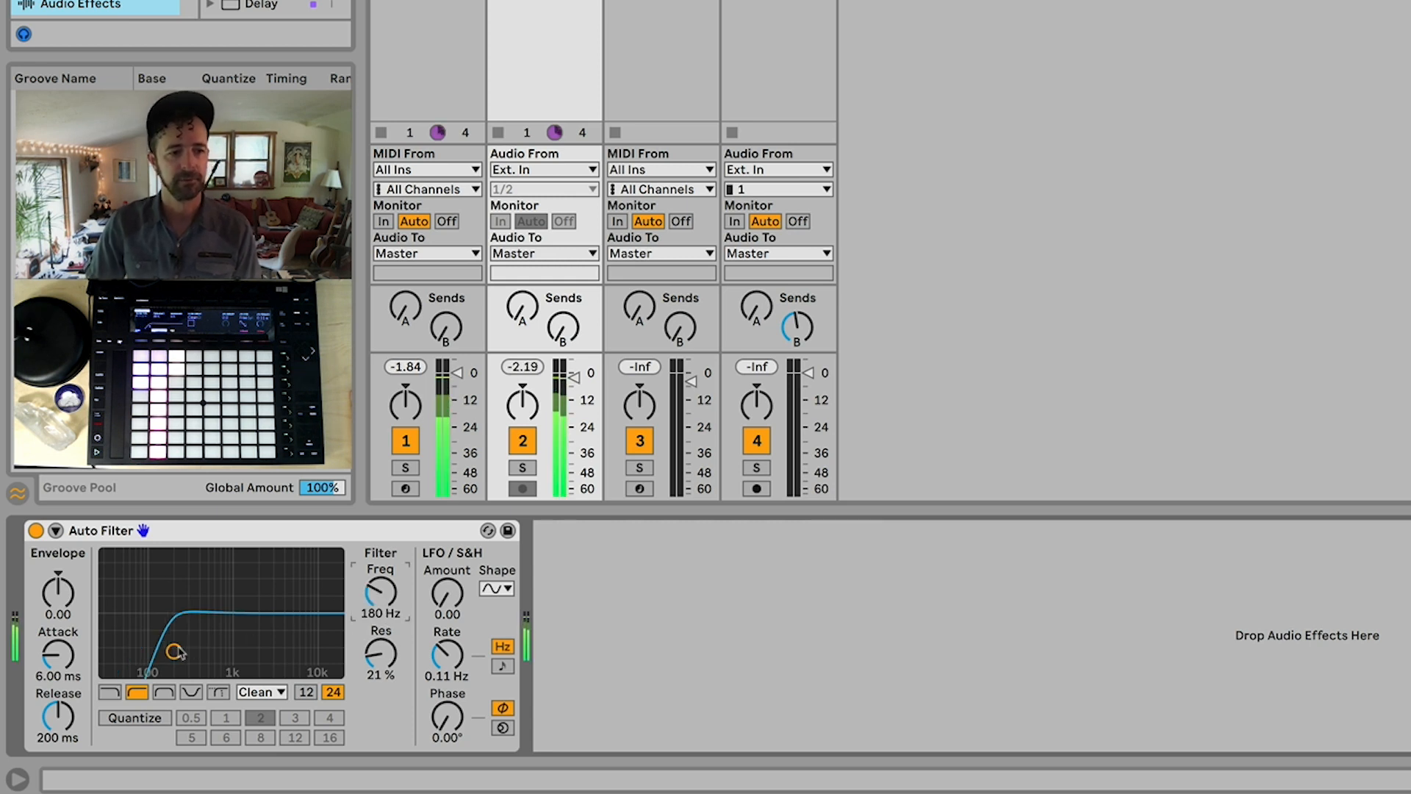
left_click_drag(174, 653, 178, 656)
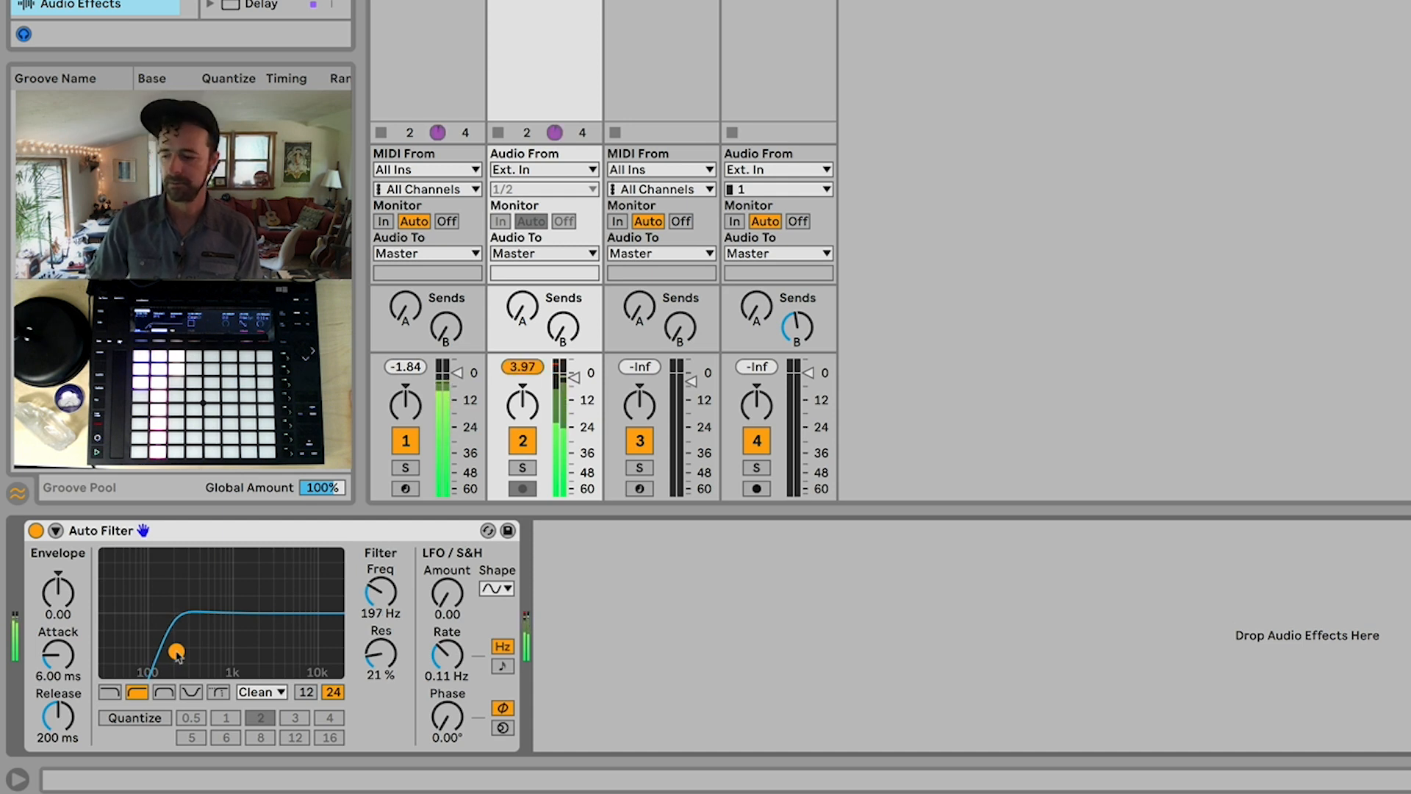
Step: Change the Auto Filter's circuit type to MS2 and raise its drive to about 6.48 dB
left_click(267, 694)
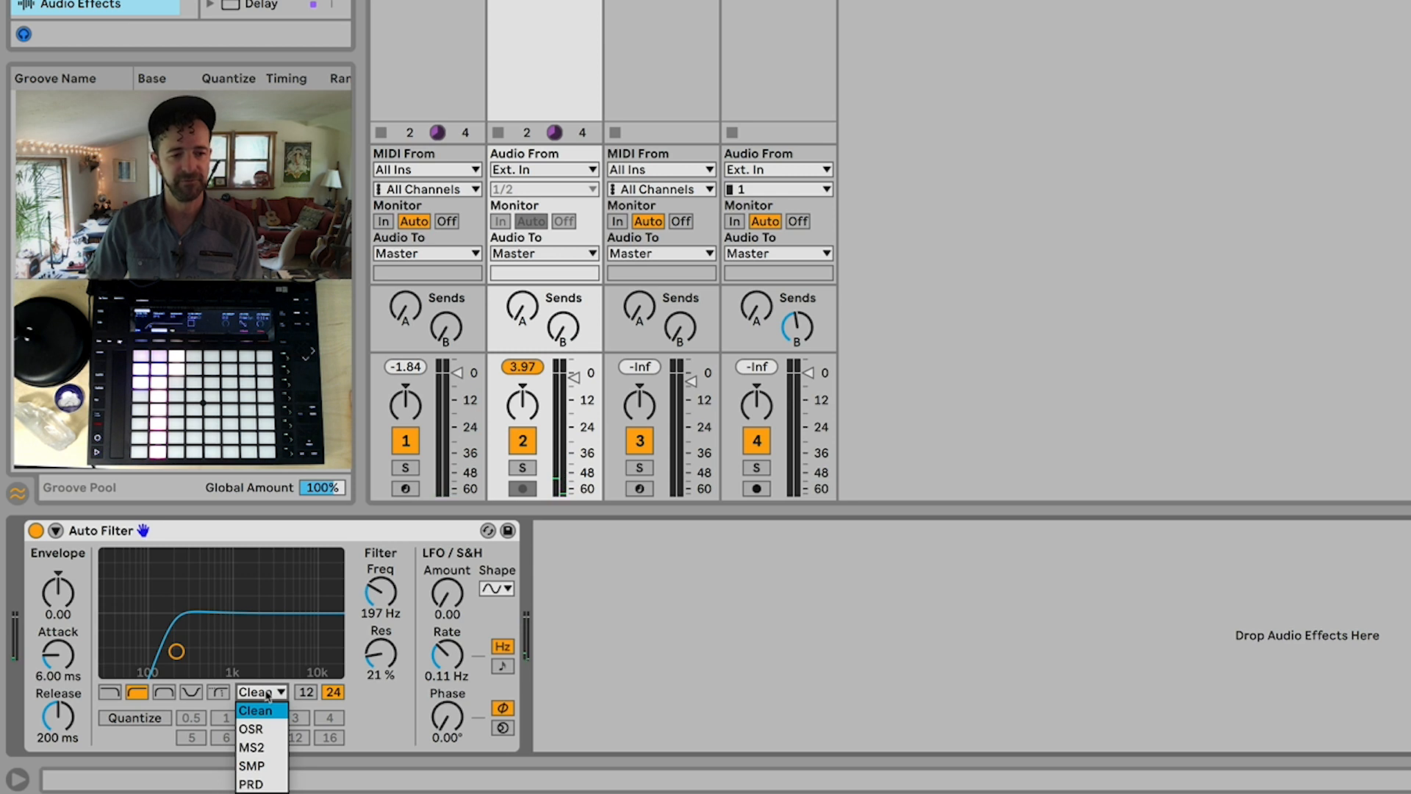
left_click(258, 746)
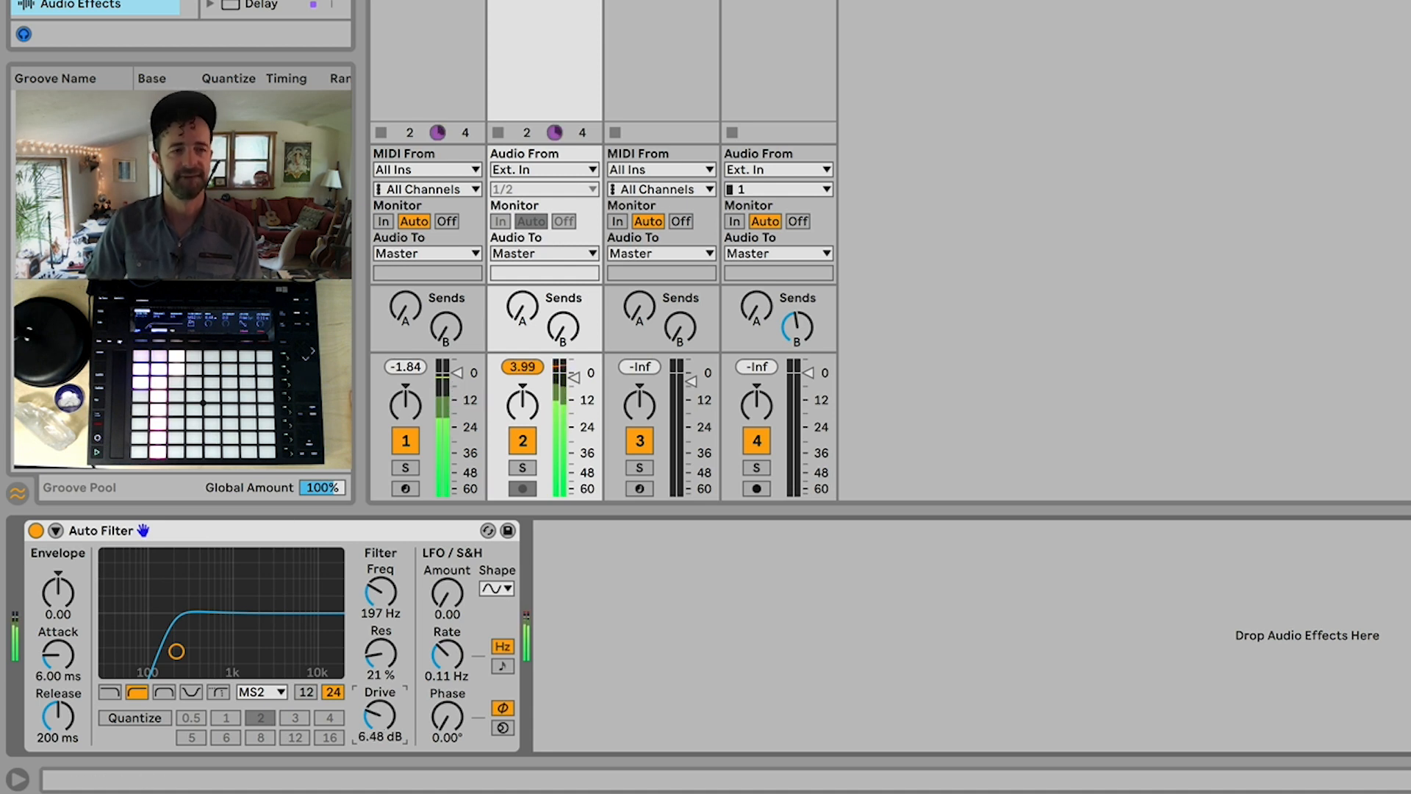
Step: Add a Limiter after the Auto Filter on the Break track, play the result and solo the track
scroll(276, 8, "down", 8)
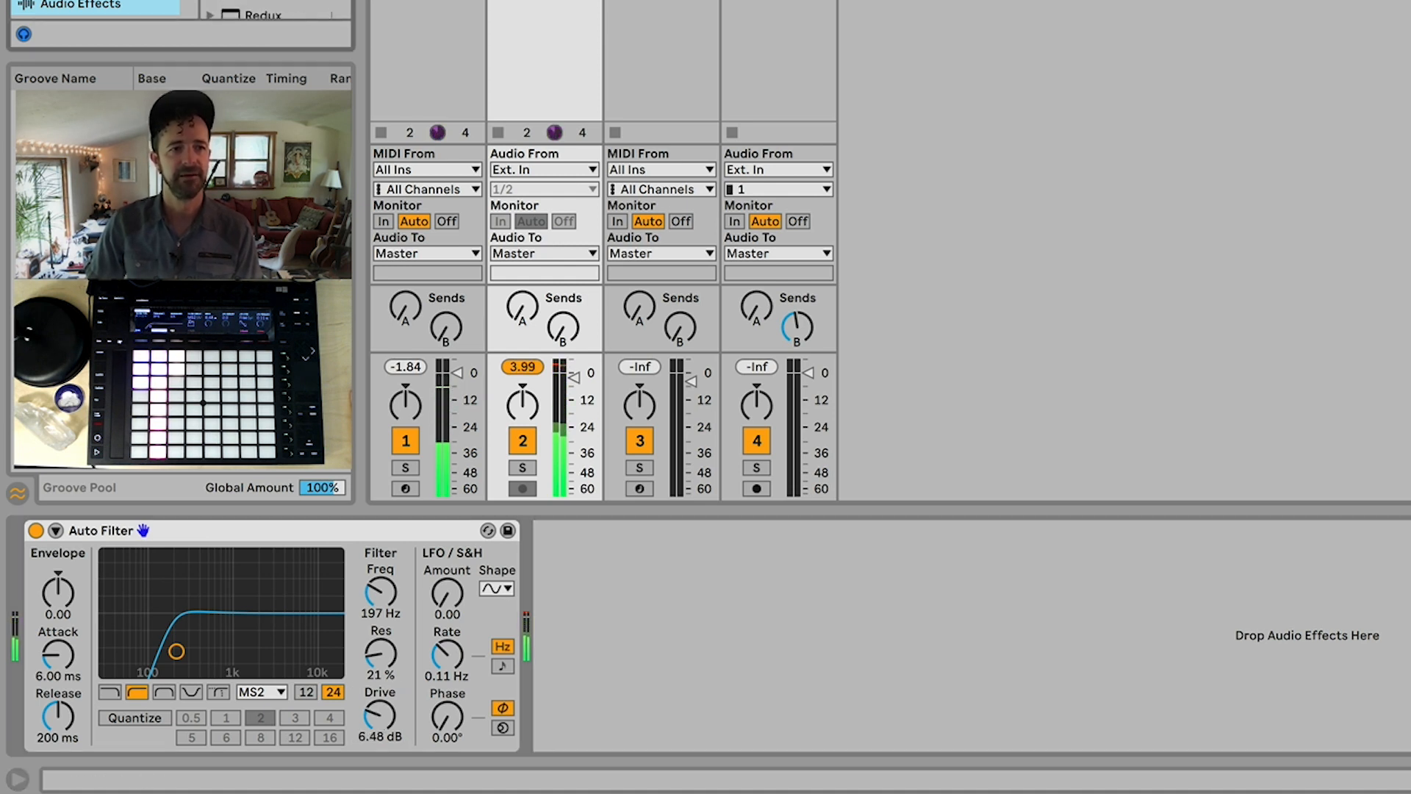
scroll(276, 9, "up", 2)
left_click_drag(276, 4, 591, 692)
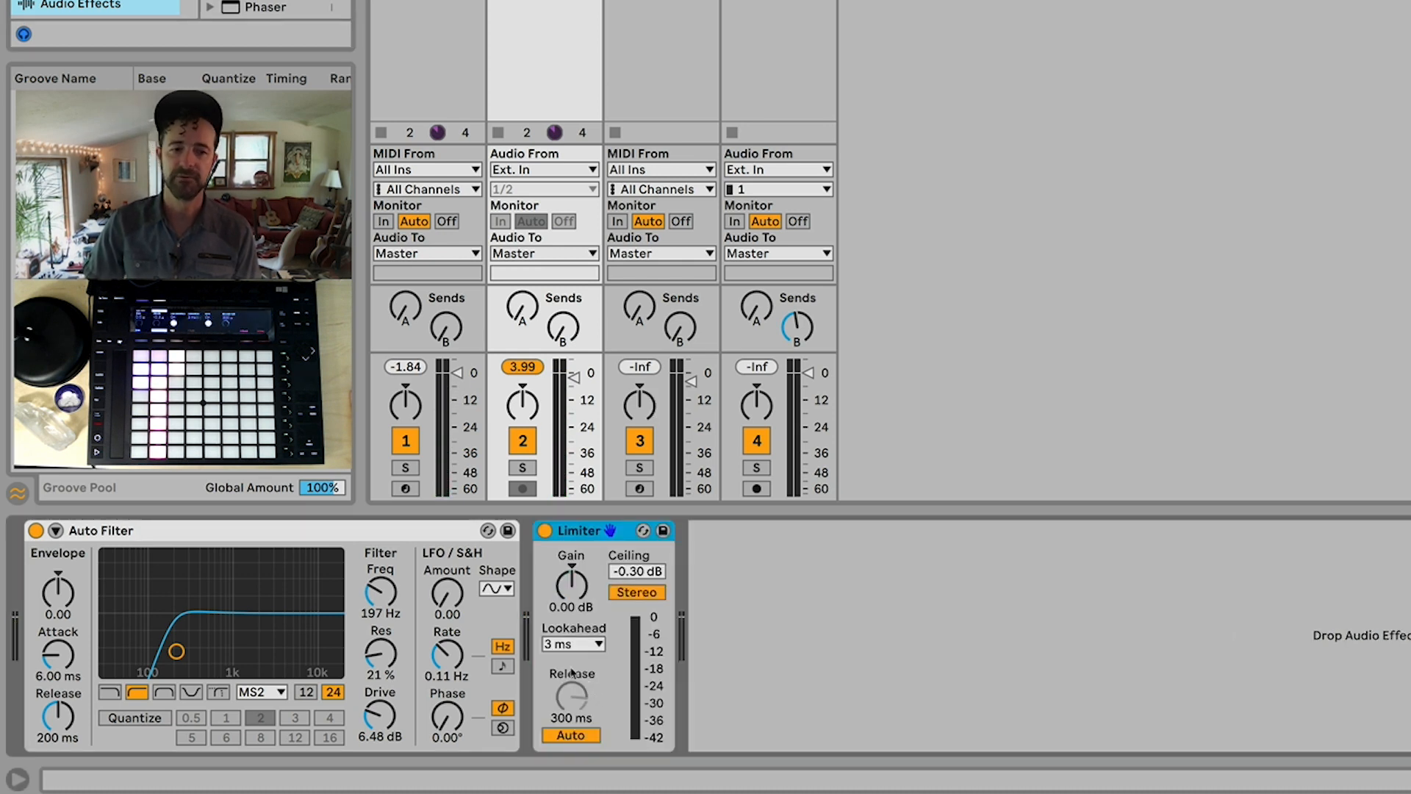
key("space")
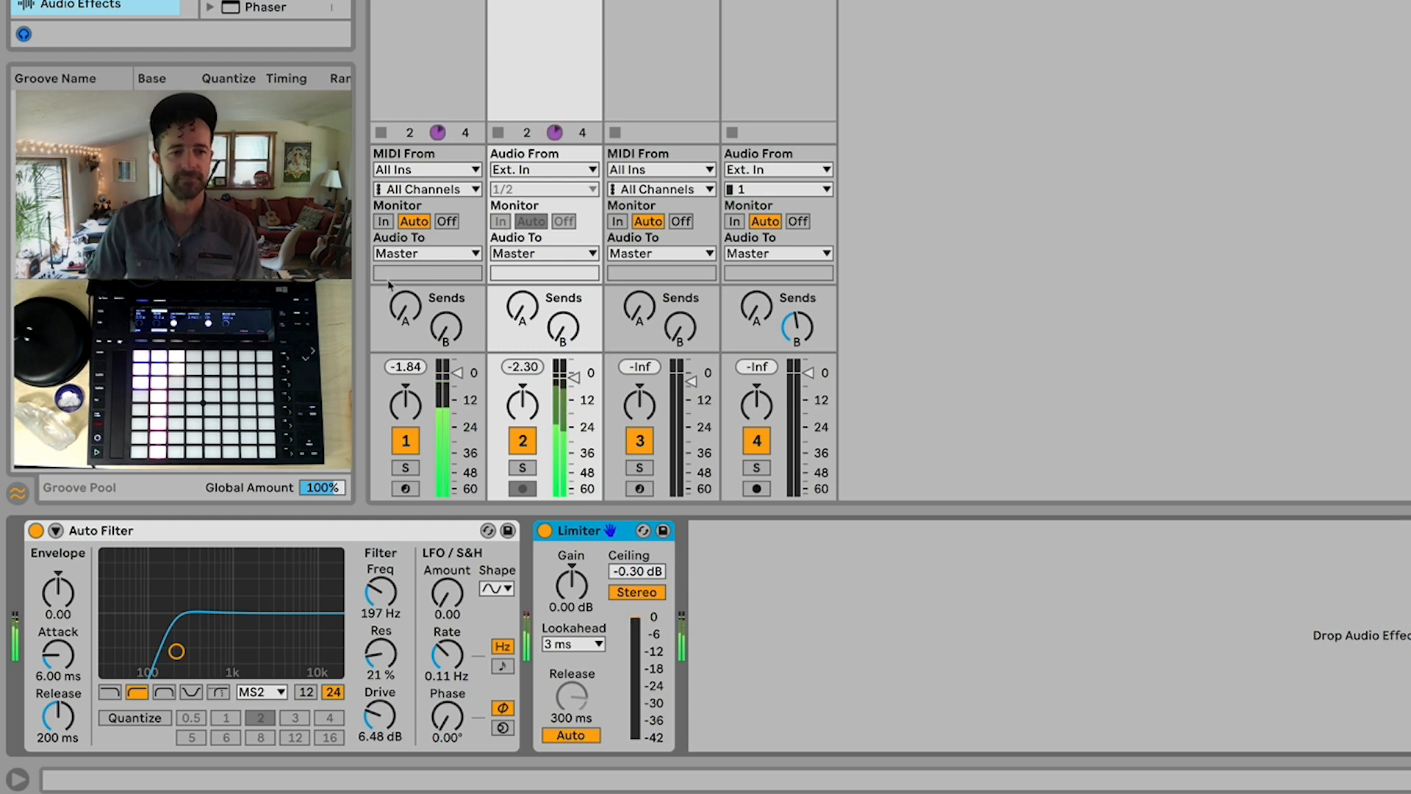
left_click(515, 469)
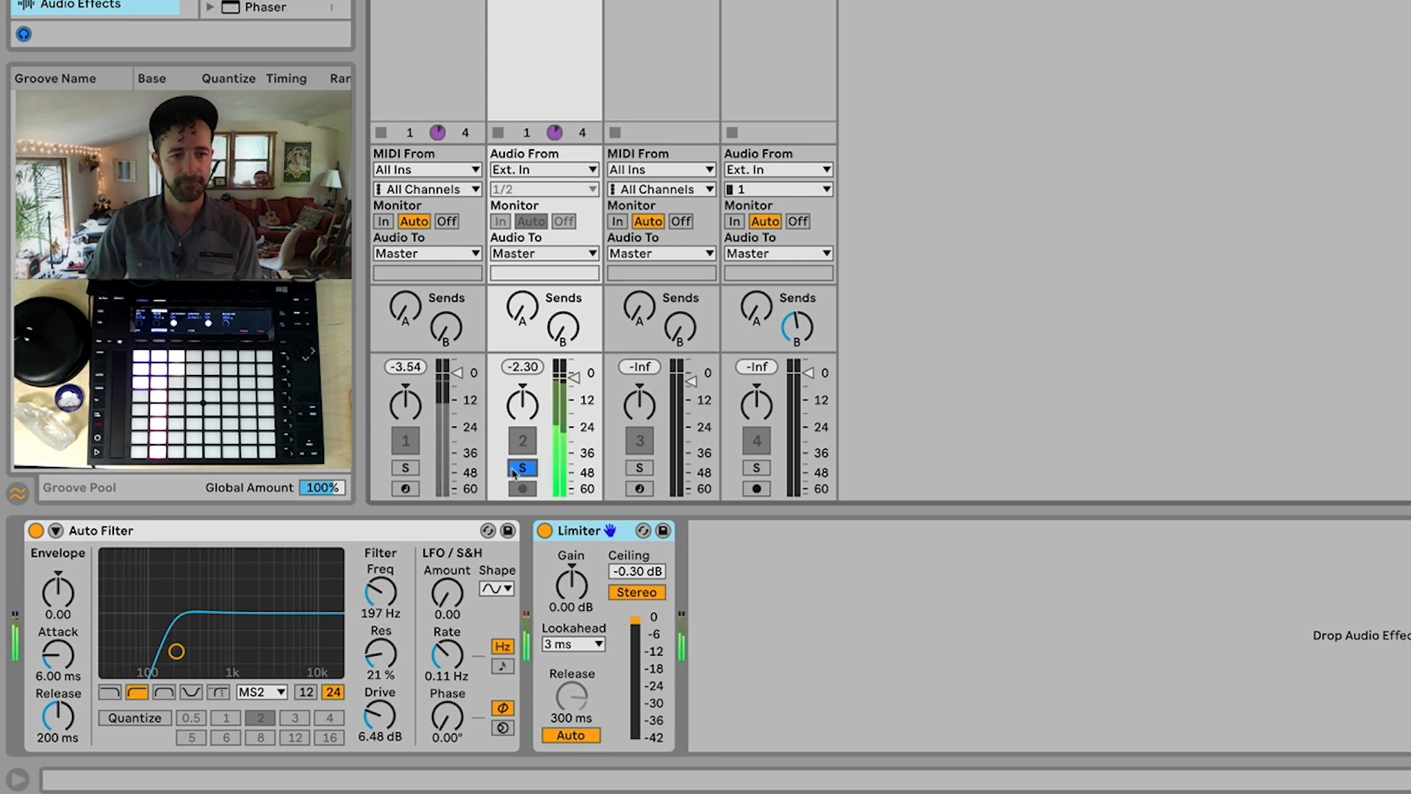
Step: Select the Kit track and play it soloed with its drum rack devices shown
key("shift+Tab")
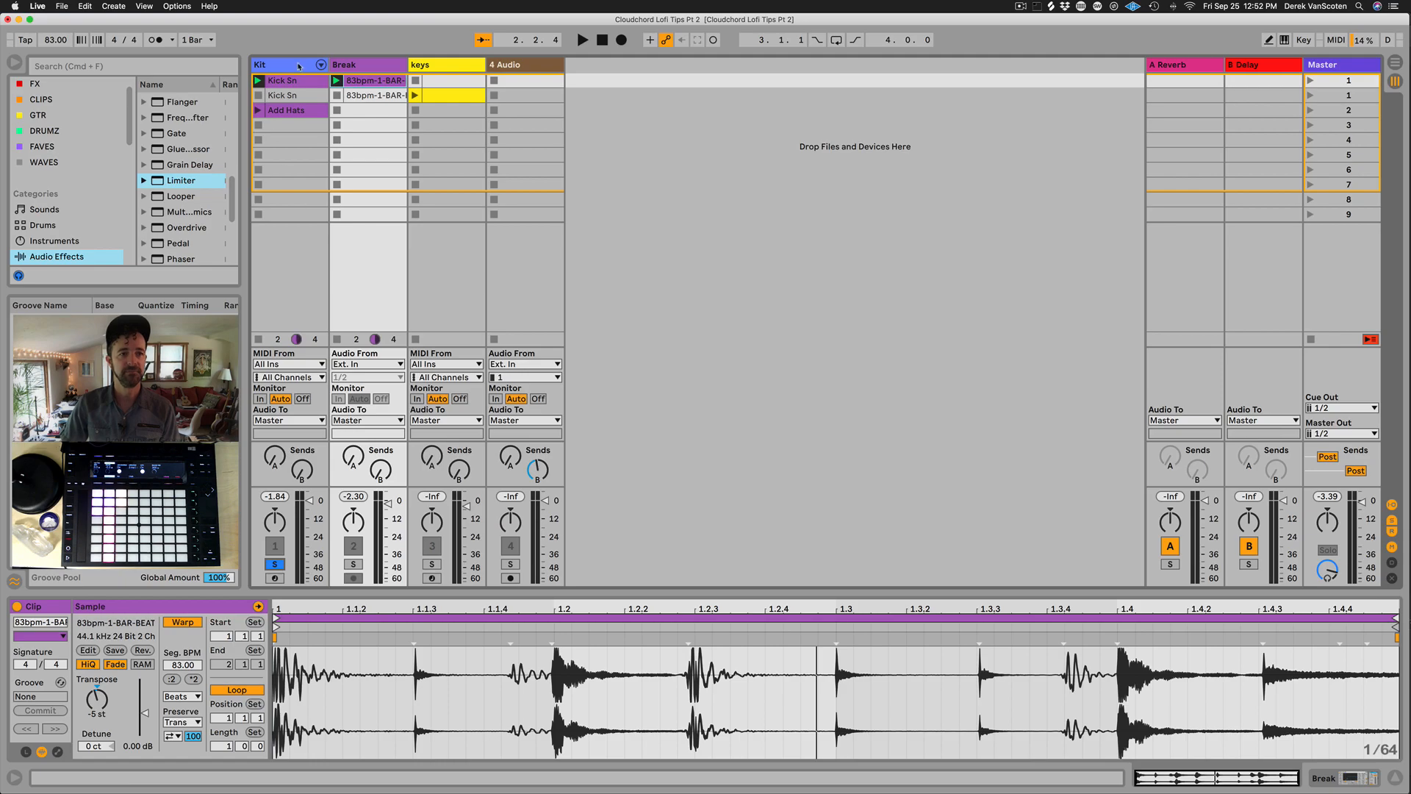
left_click(298, 67)
key("space")
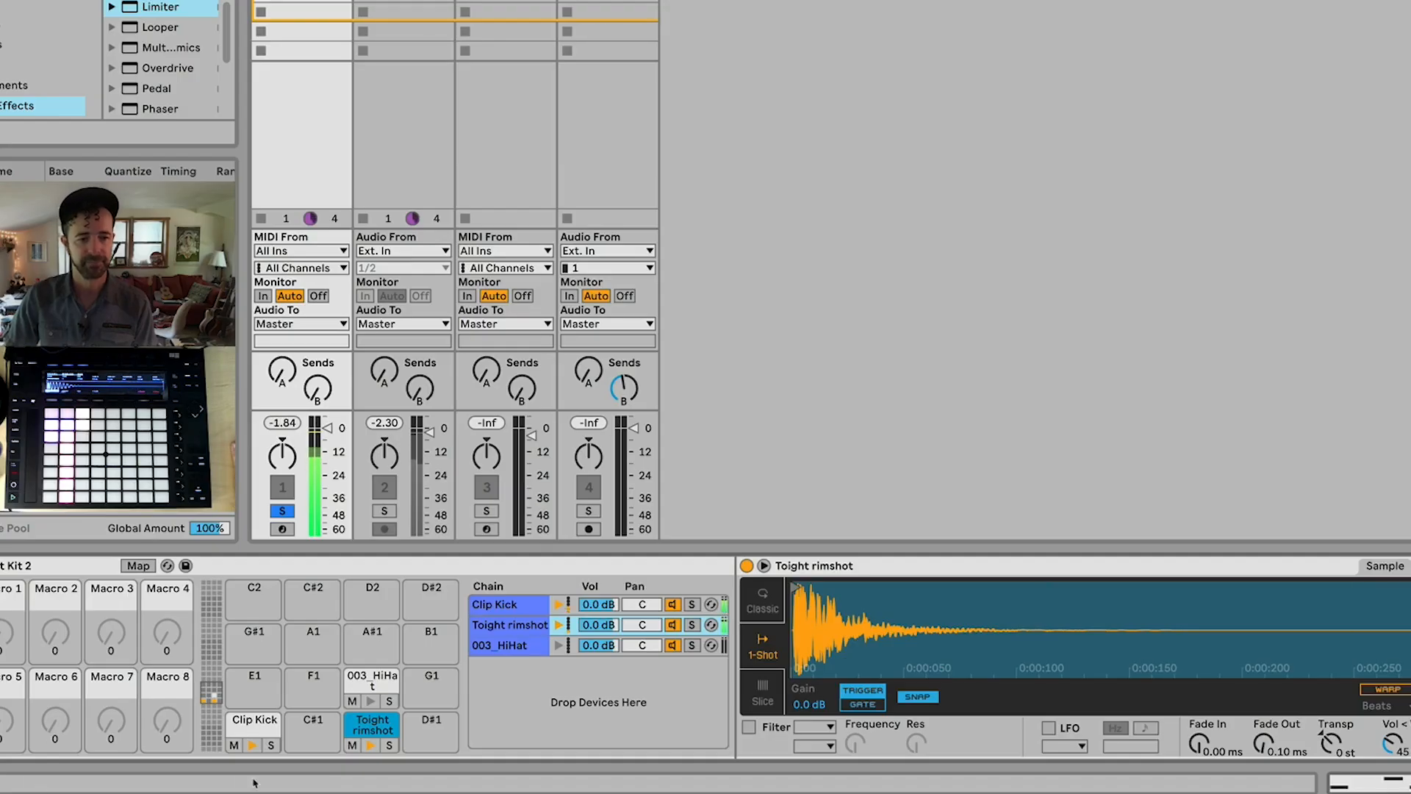
Step: In the Kit's drum rack, transpose the Clip Kick to -2 st and select the Toight rimshot's transposition for adjustment
left_click(252, 718)
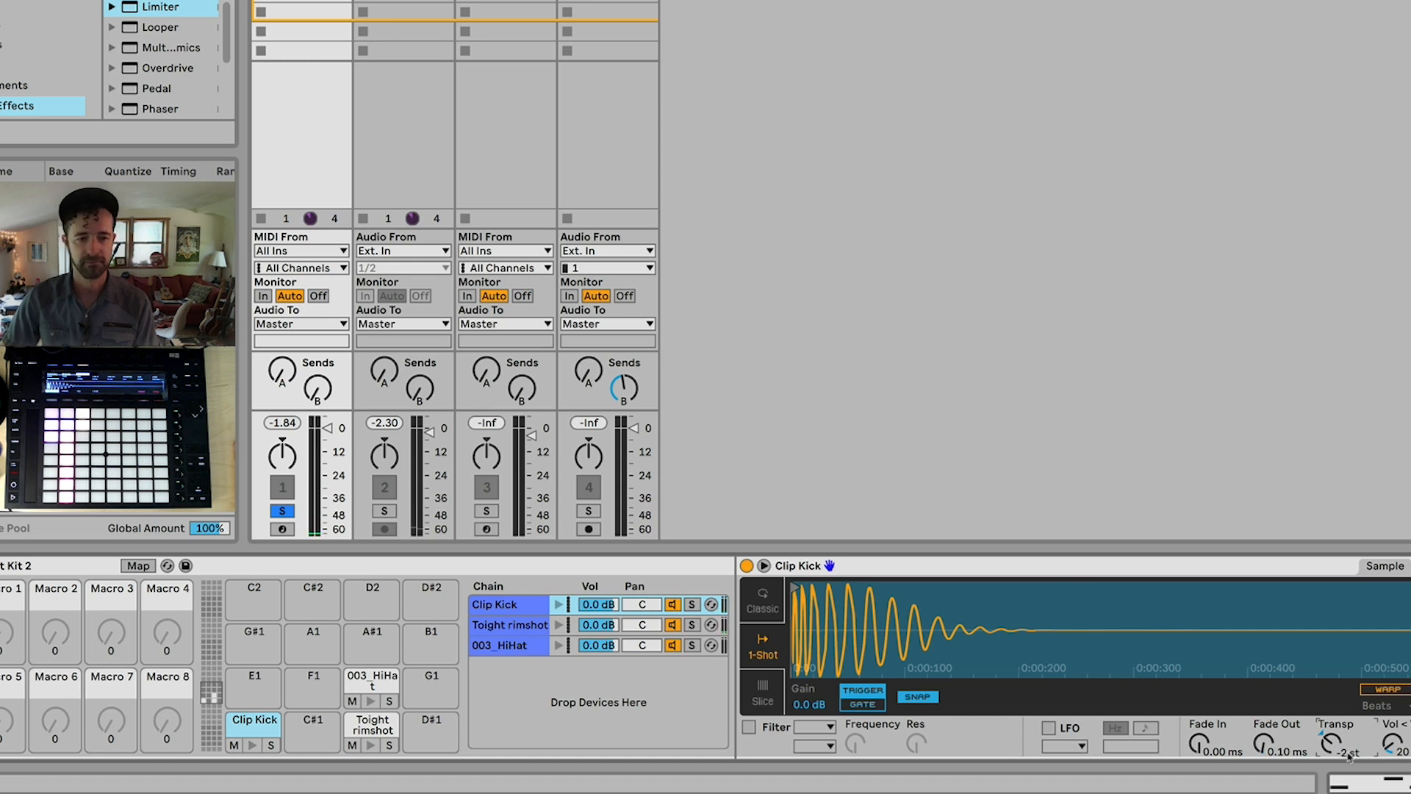
left_click(373, 724)
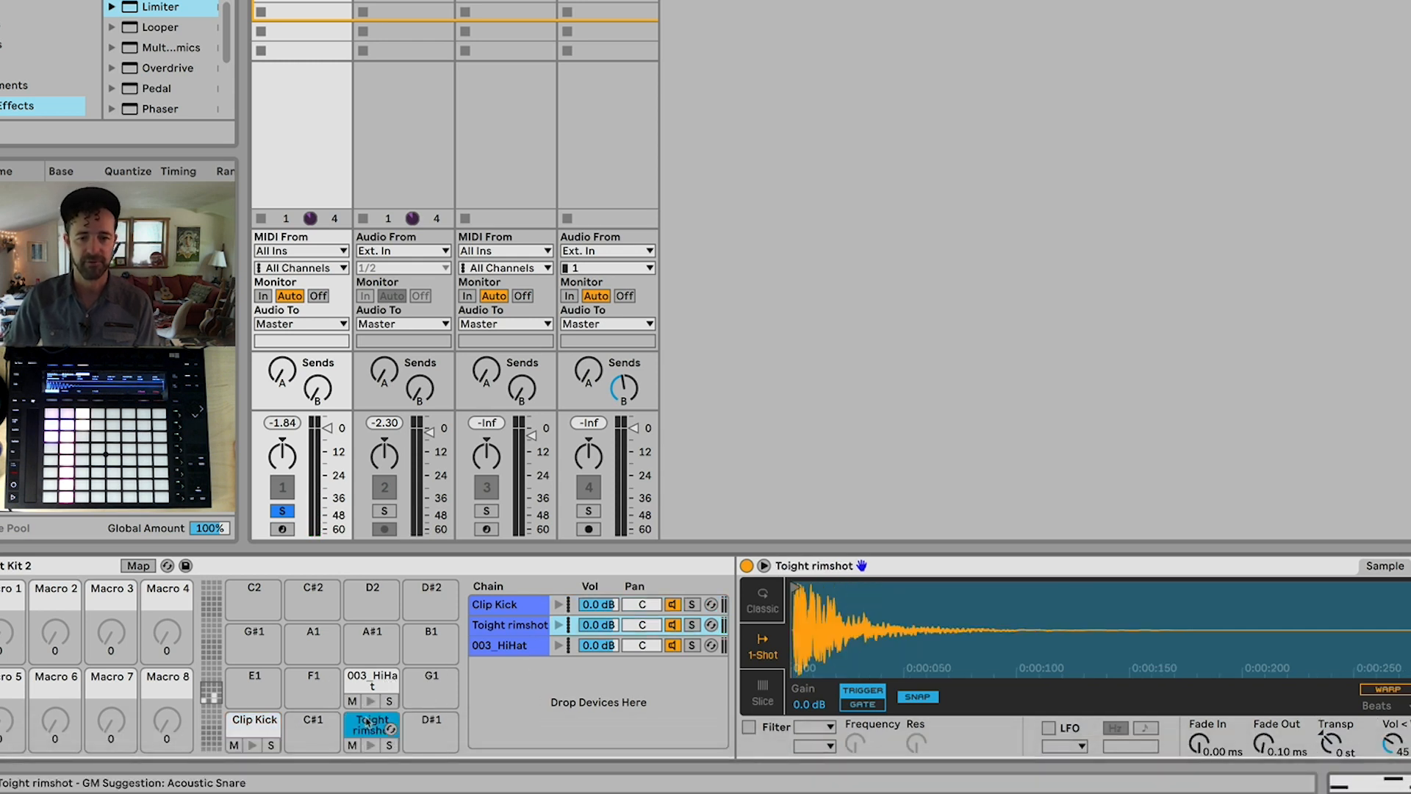
left_click(1340, 754)
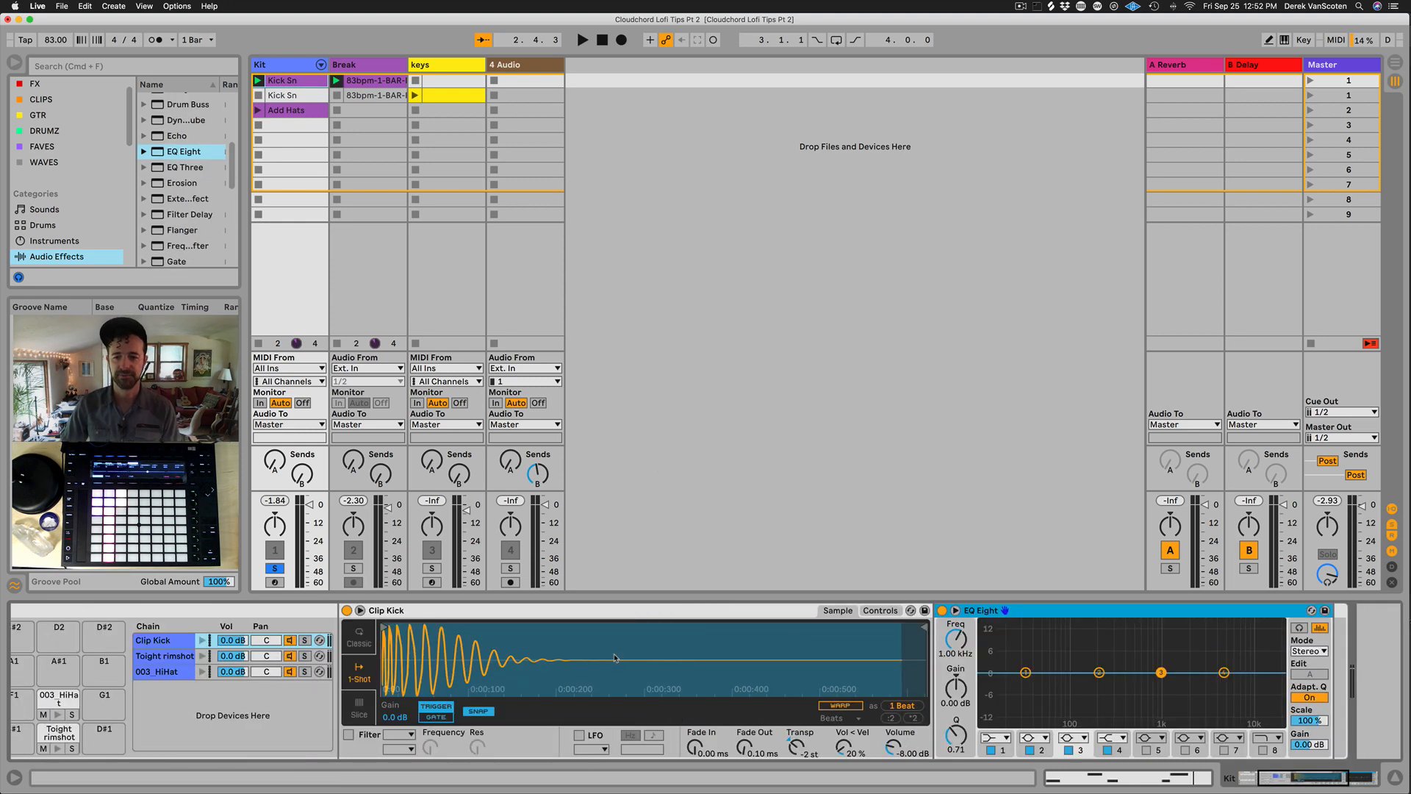
Step: Open the expanded EQ Eight display for the Clip Kick and enlarge its spectrum while the soloed kit plays
scroll(616, 658, "right", 2)
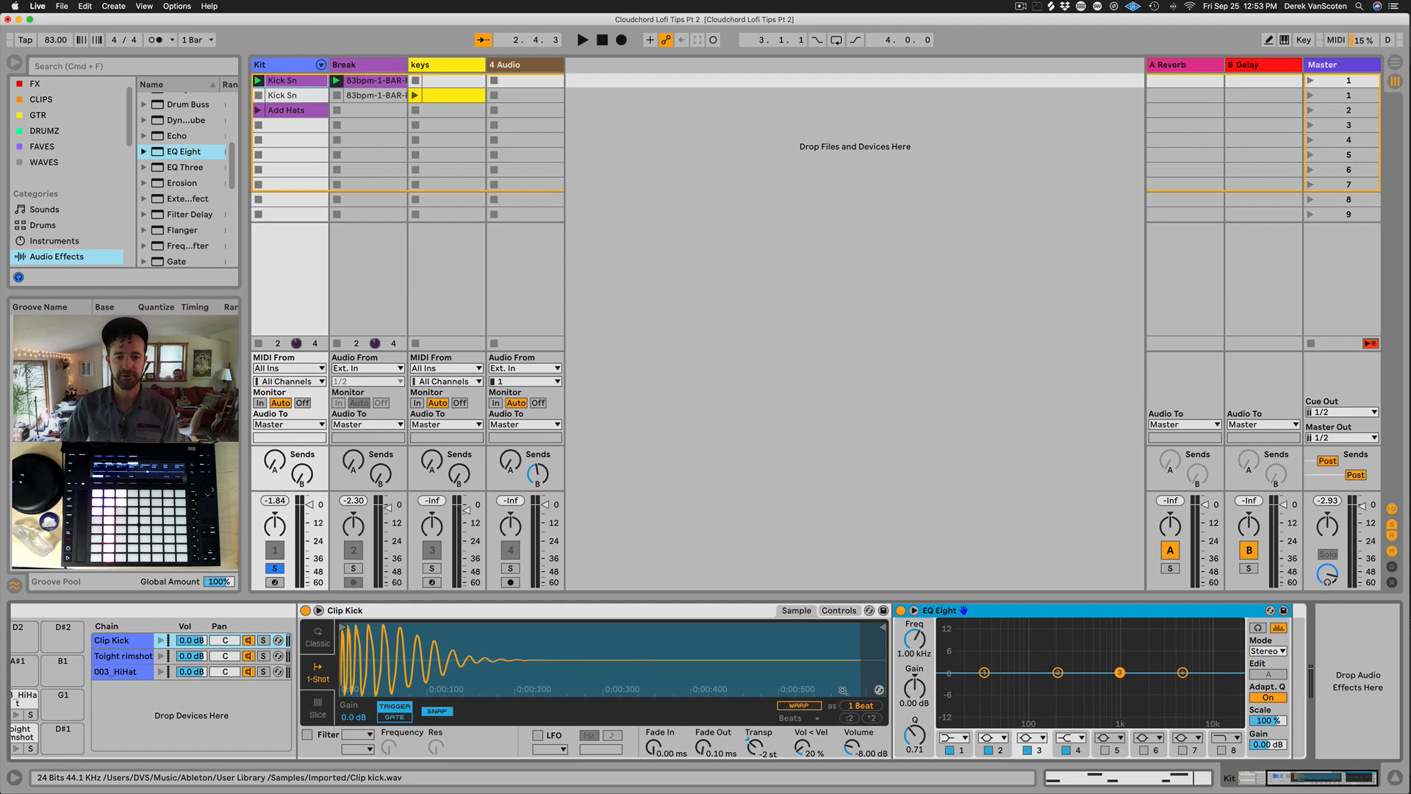
left_click(913, 610)
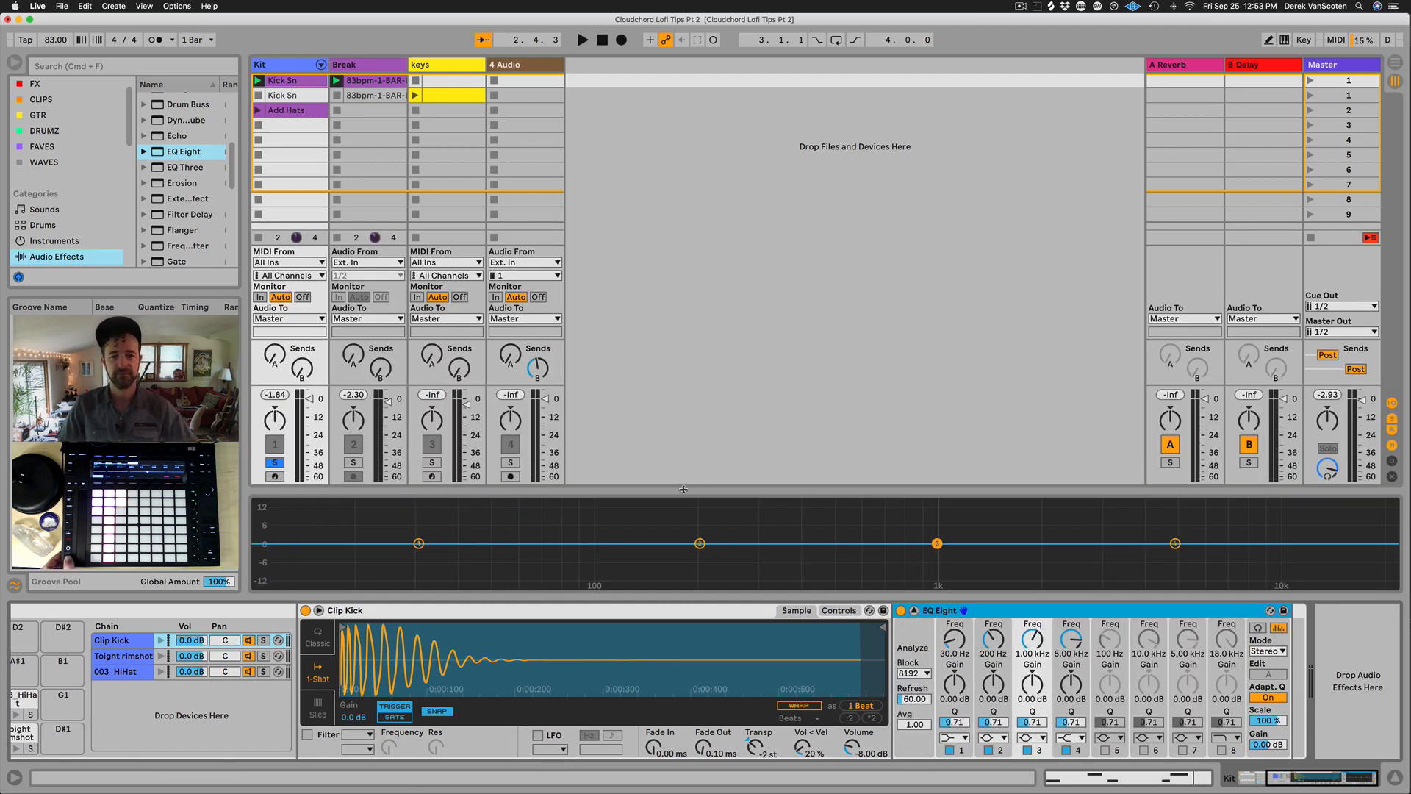
key("space")
left_click_drag(711, 488, 684, 301)
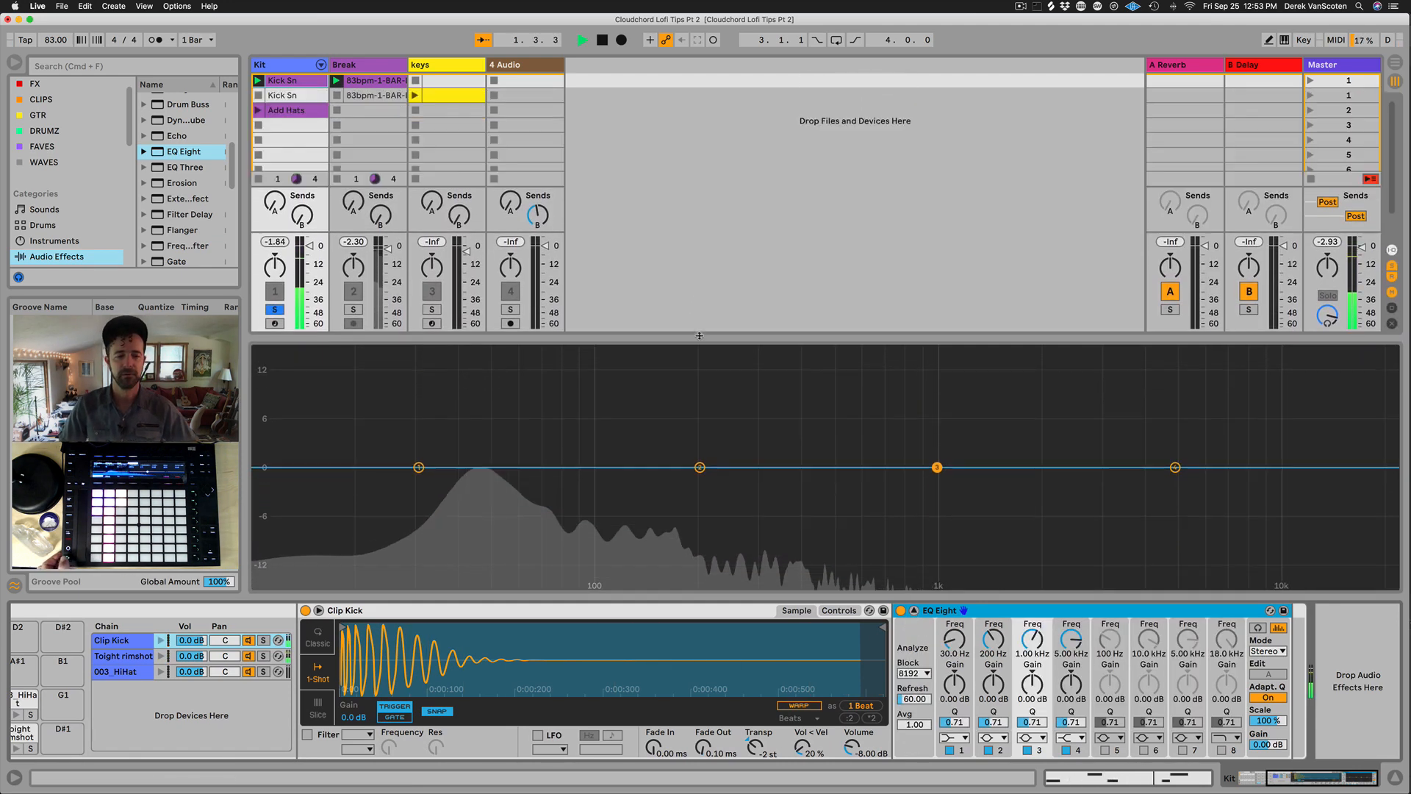
Step: Move EQ Eight's band 1 to about 44.8 Hz, on the kick's low-frequency peak, and audition the kit
key("space")
left_click_drag(418, 468, 479, 467)
key("space")
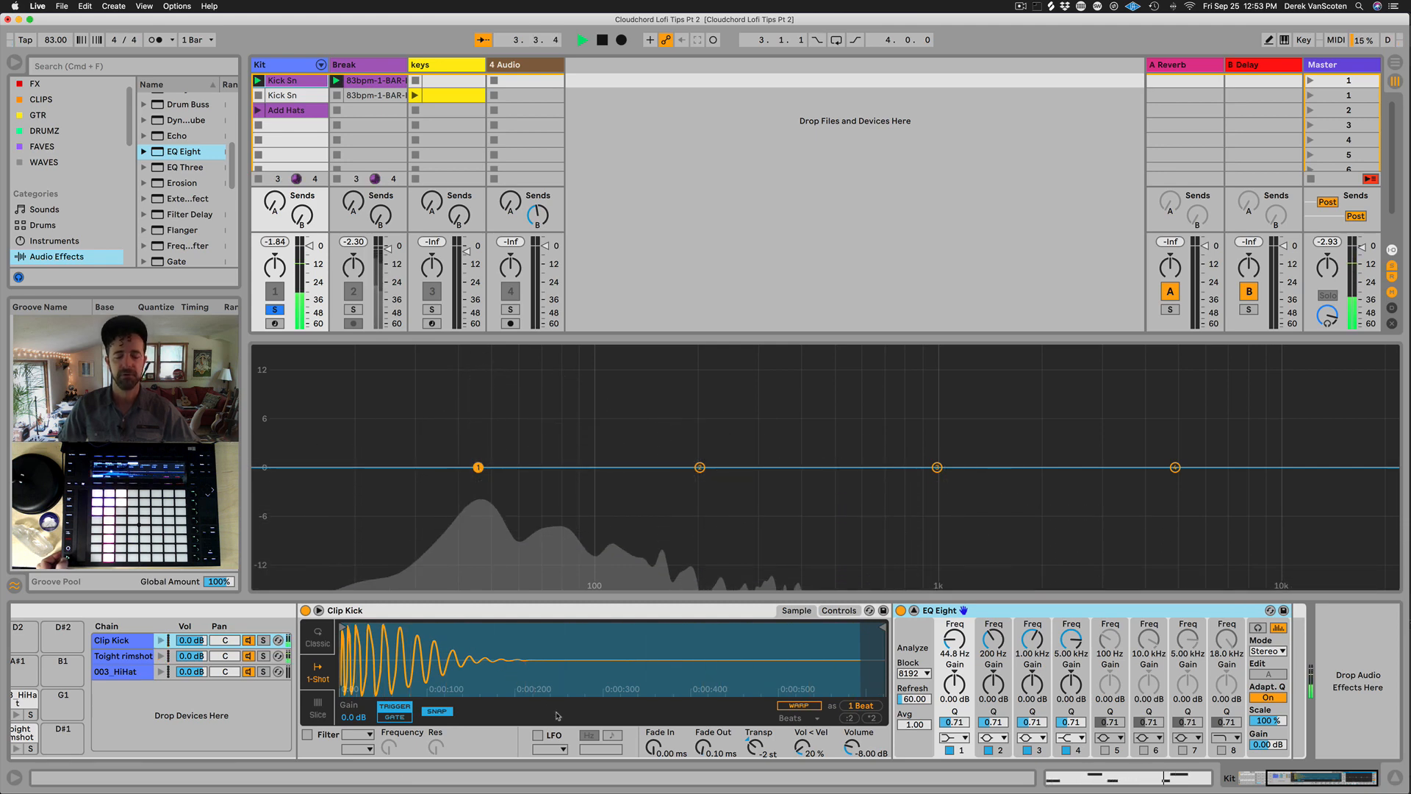
scroll(558, 717, "left", 5)
key("space")
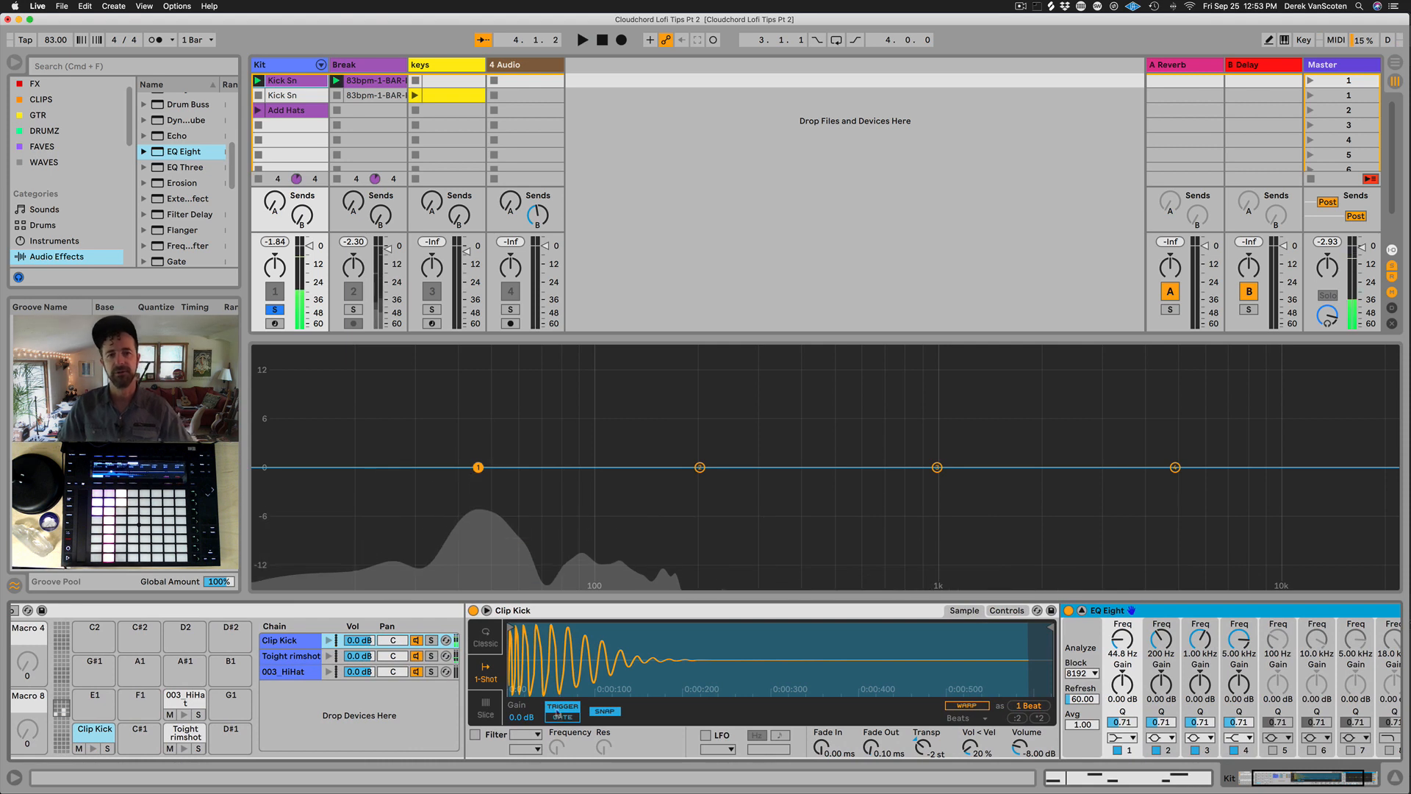
Step: Unsolo the Kit track and play the kit together with the break
left_click(275, 309)
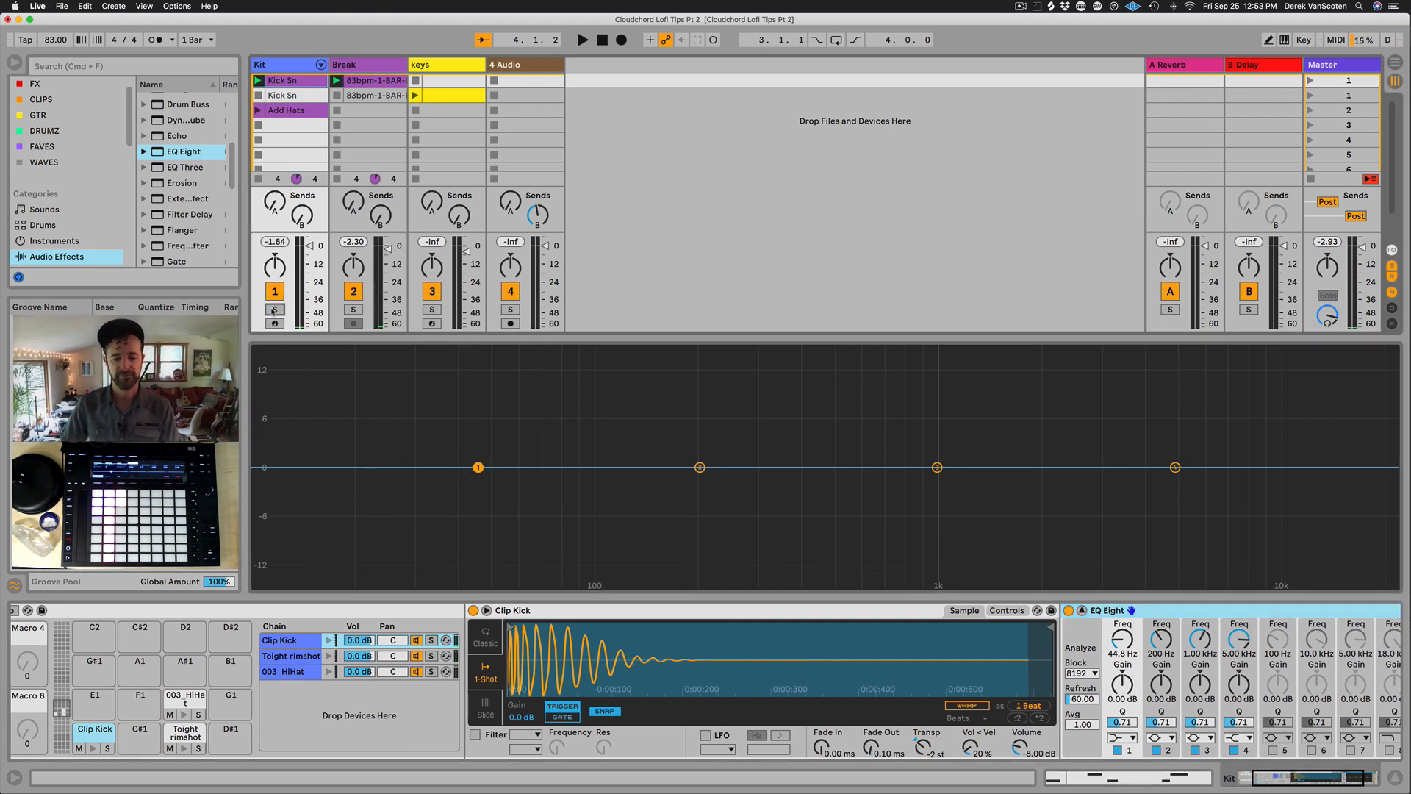
key("space")
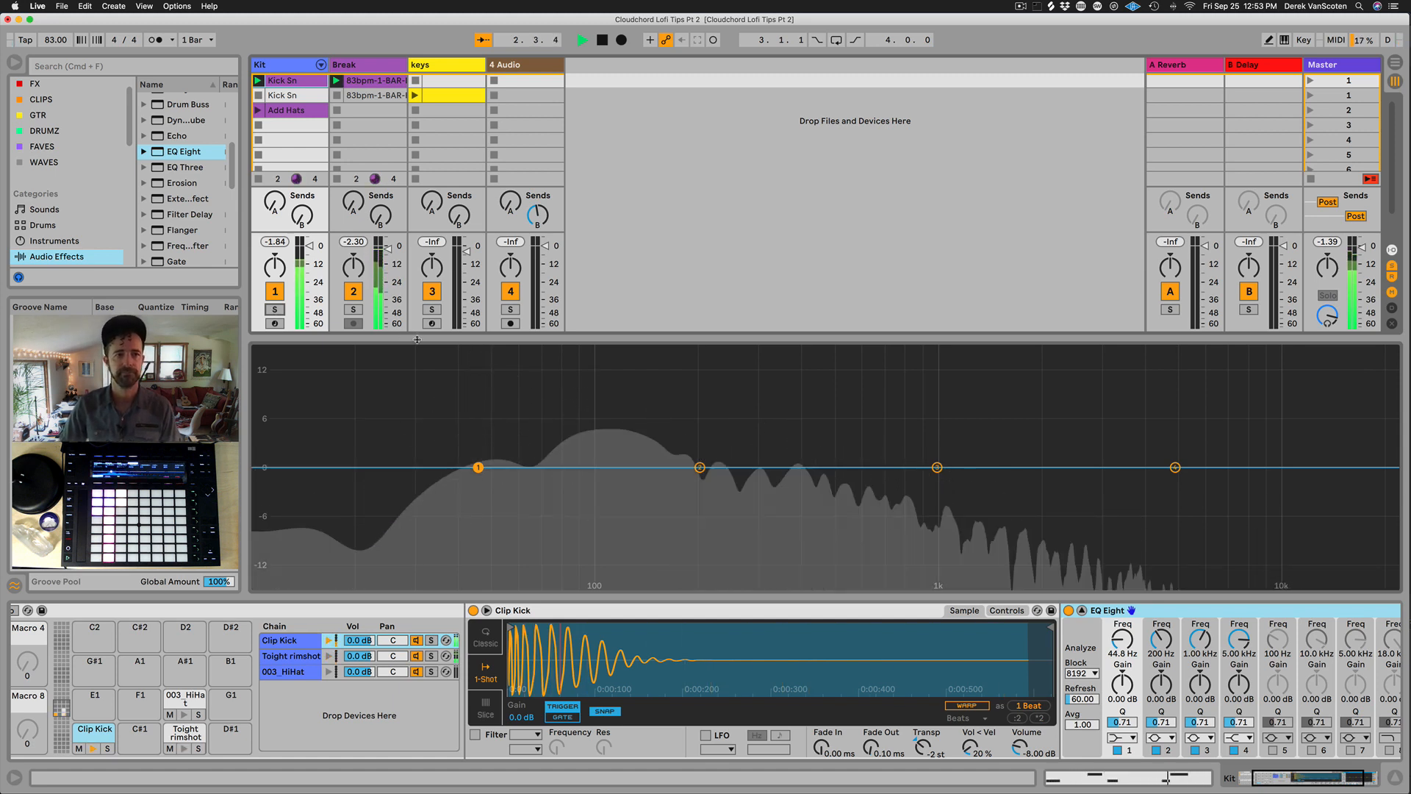
key("space")
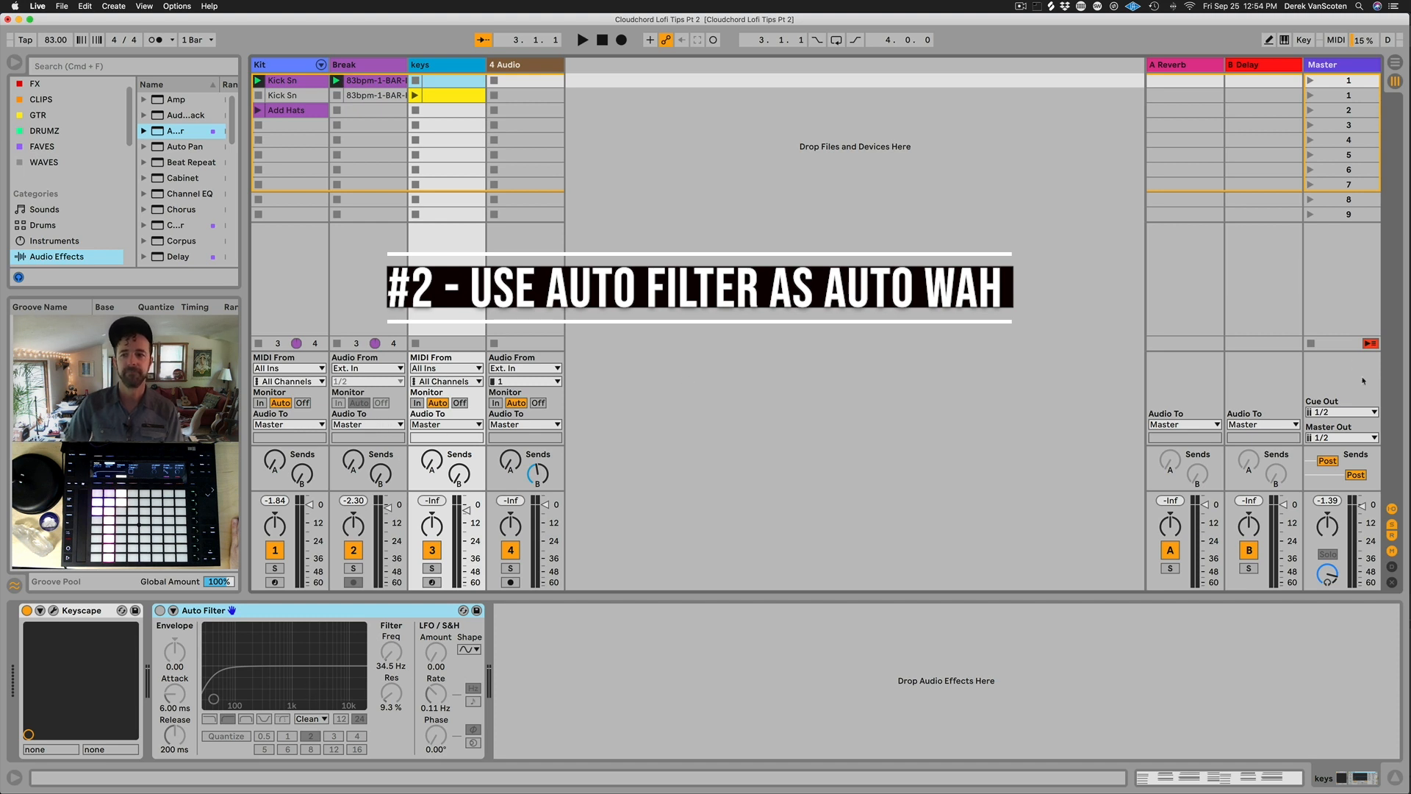
Step: Stop all playing clips, launch the yellow clip on the keys track and open its notes
left_click(1311, 343)
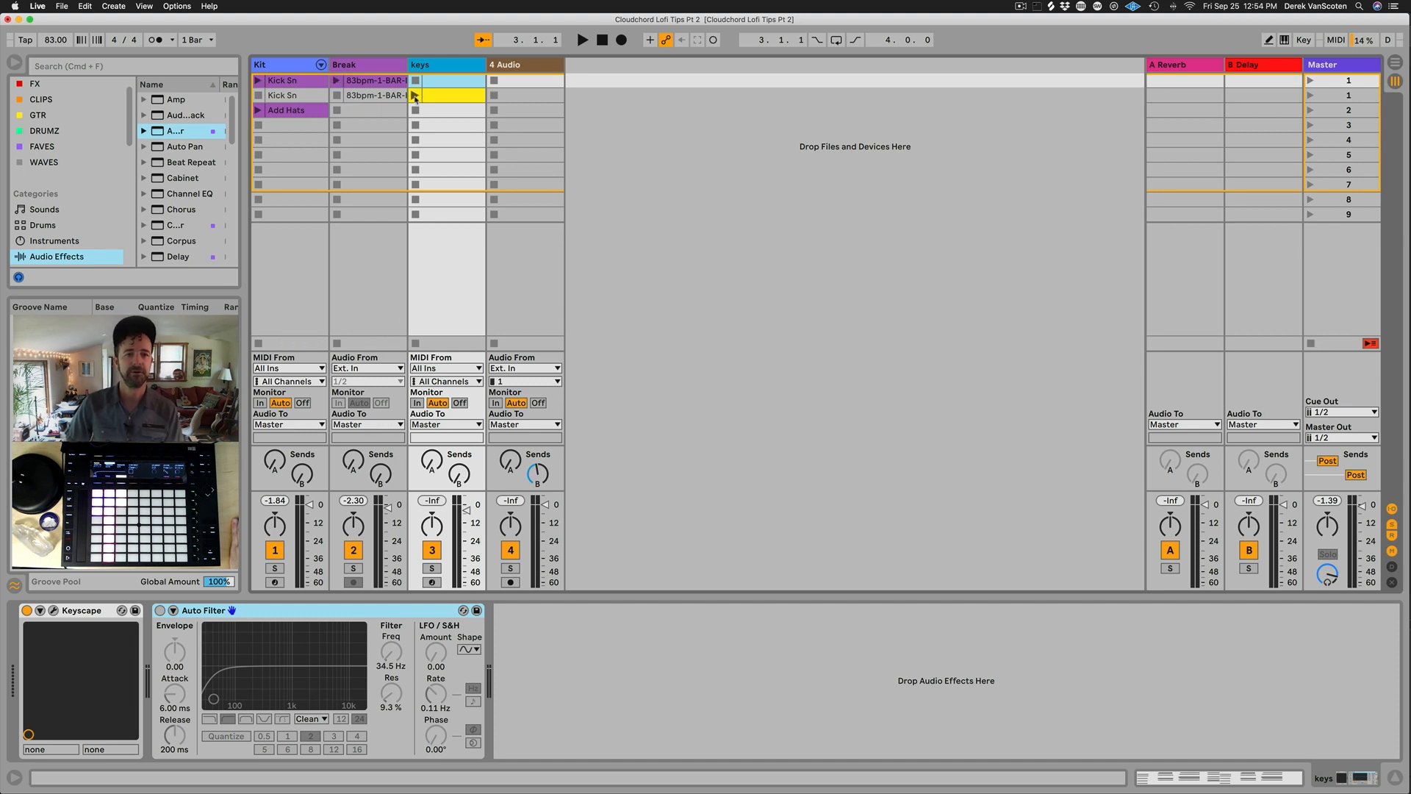
left_click(416, 96)
left_click(439, 98)
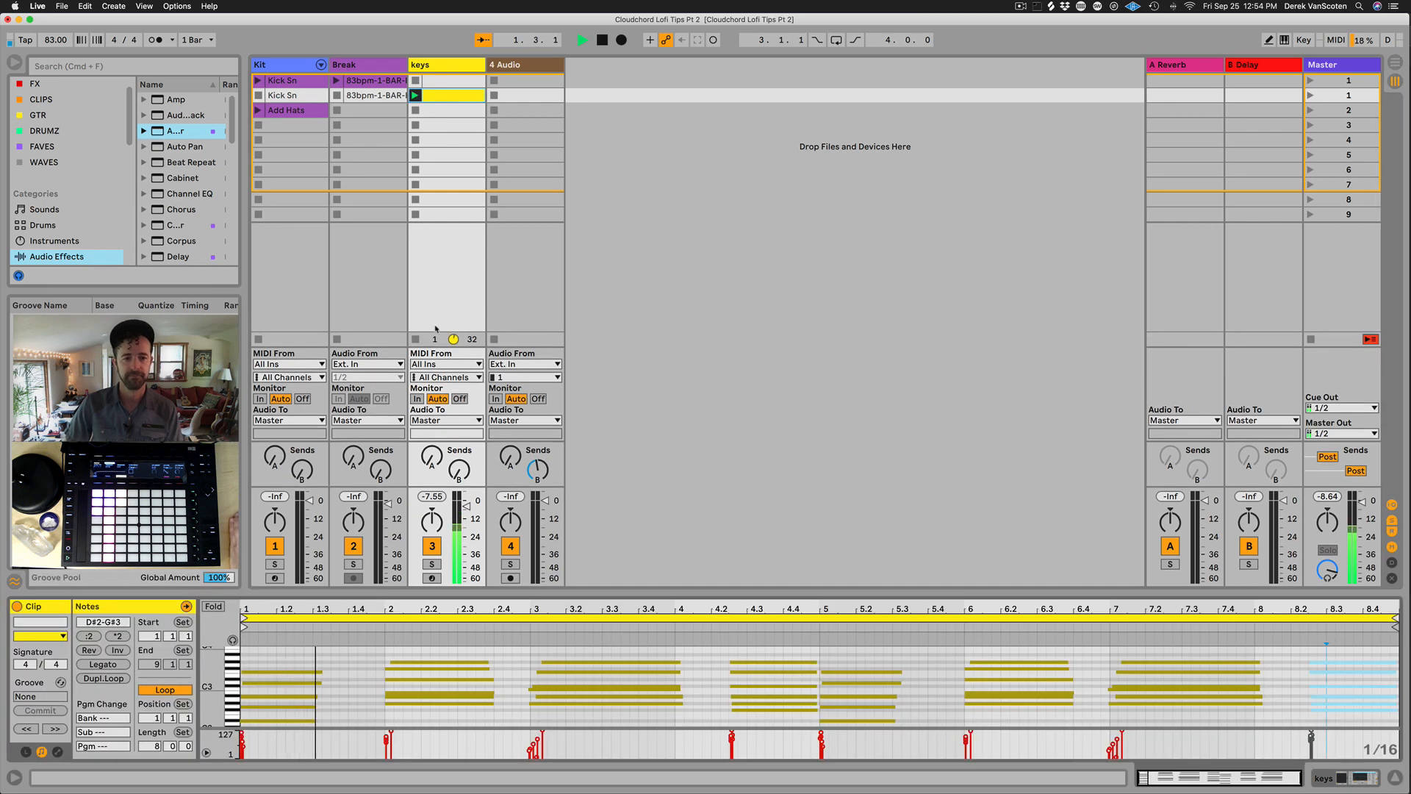
Step: Show the keys track's device chain, open the Keyscape instrument window clear of the tracks, and stop playback
key("shift+Tab")
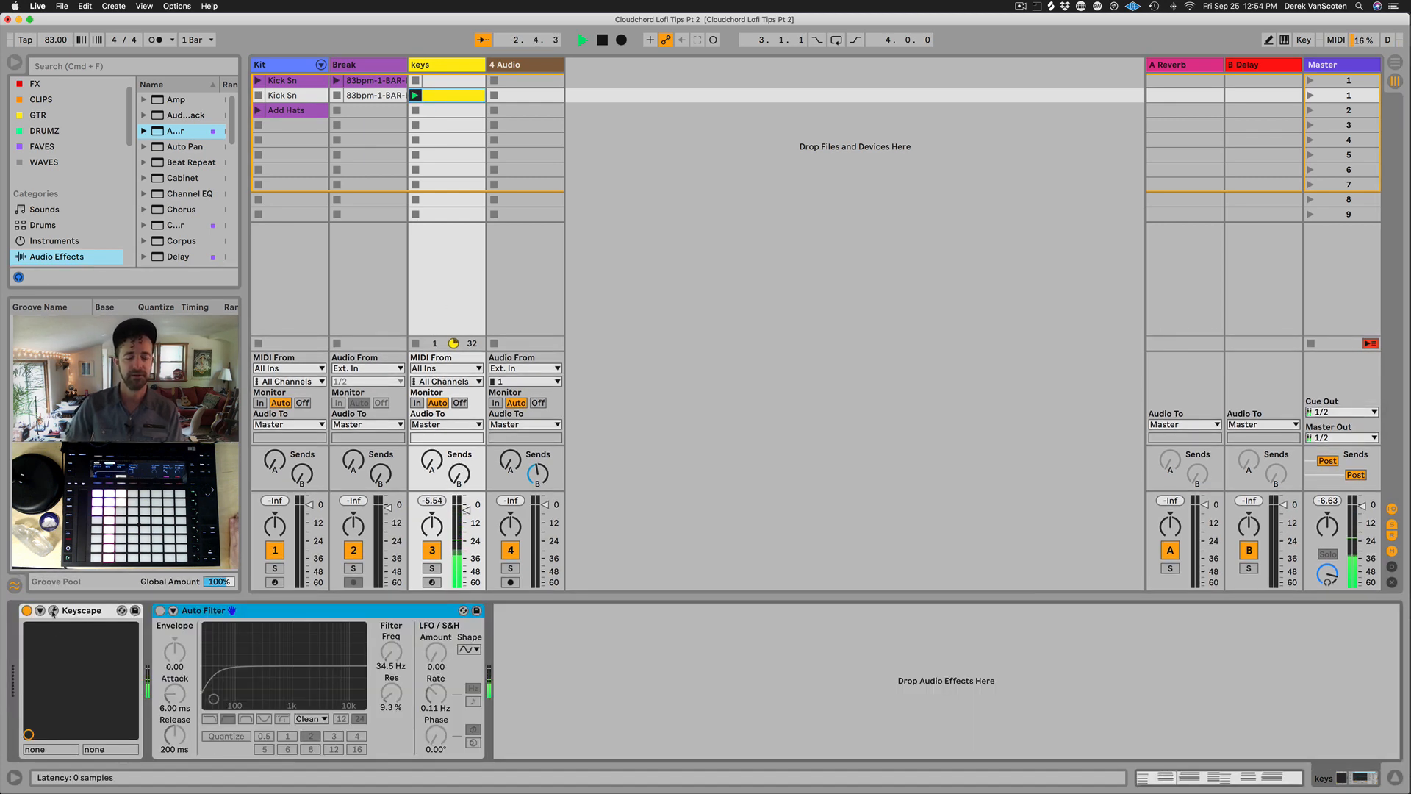
left_click(53, 611)
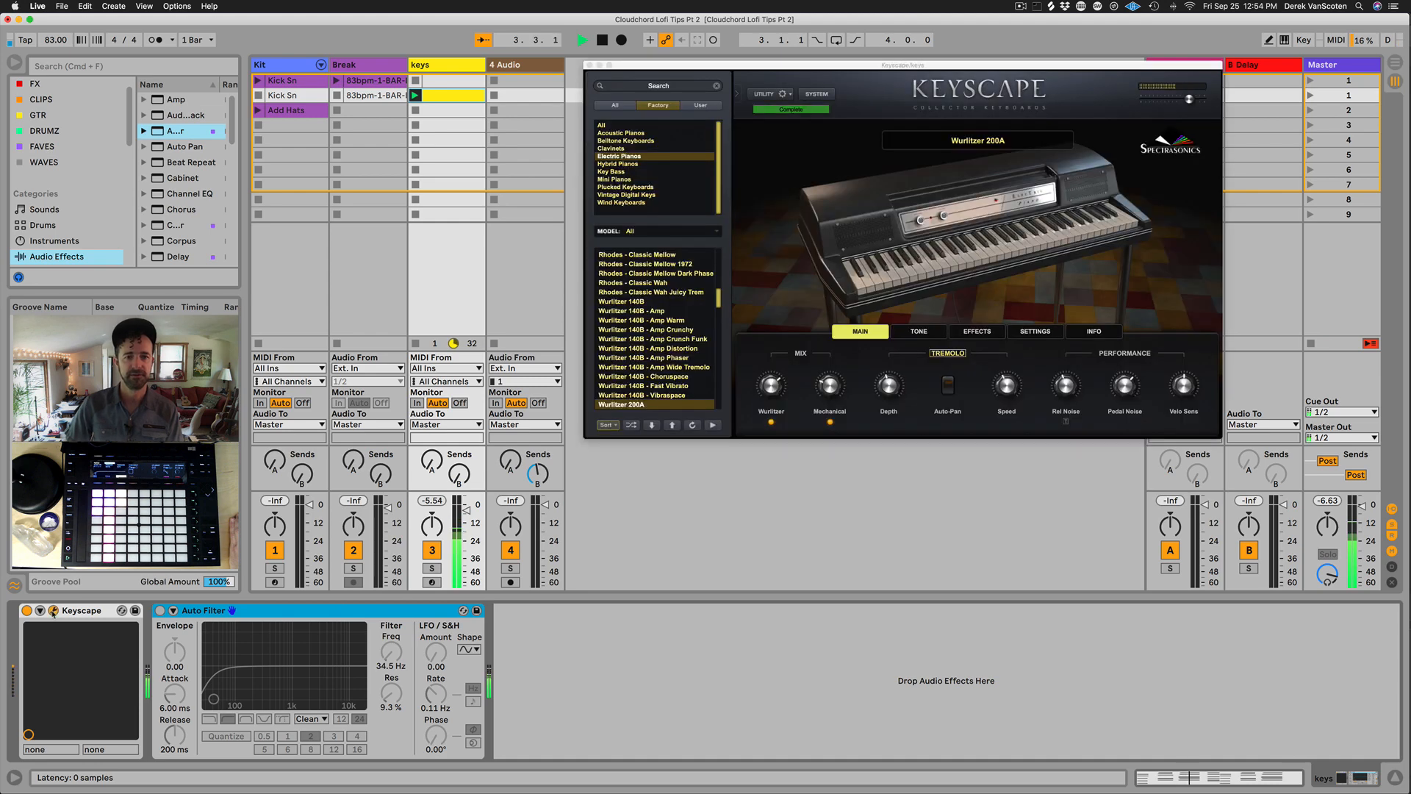
left_click_drag(761, 65, 802, 73)
key("space")
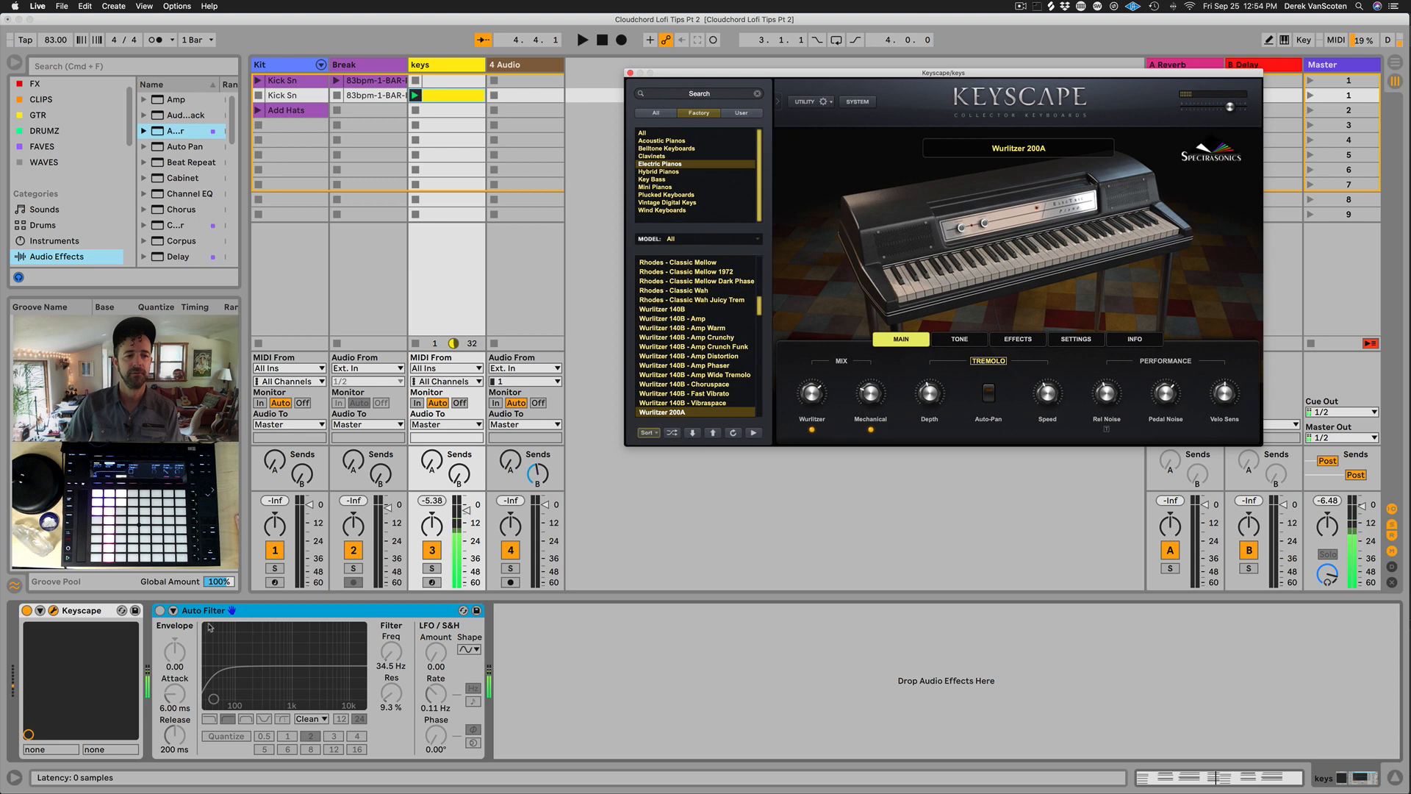
Step: Enable Auto Filter on the keys as a low-pass at about 3.49 kHz with 43% resonance, and play the clip
left_click(159, 611)
left_click_drag(214, 701, 321, 678)
left_click(209, 719)
key("space")
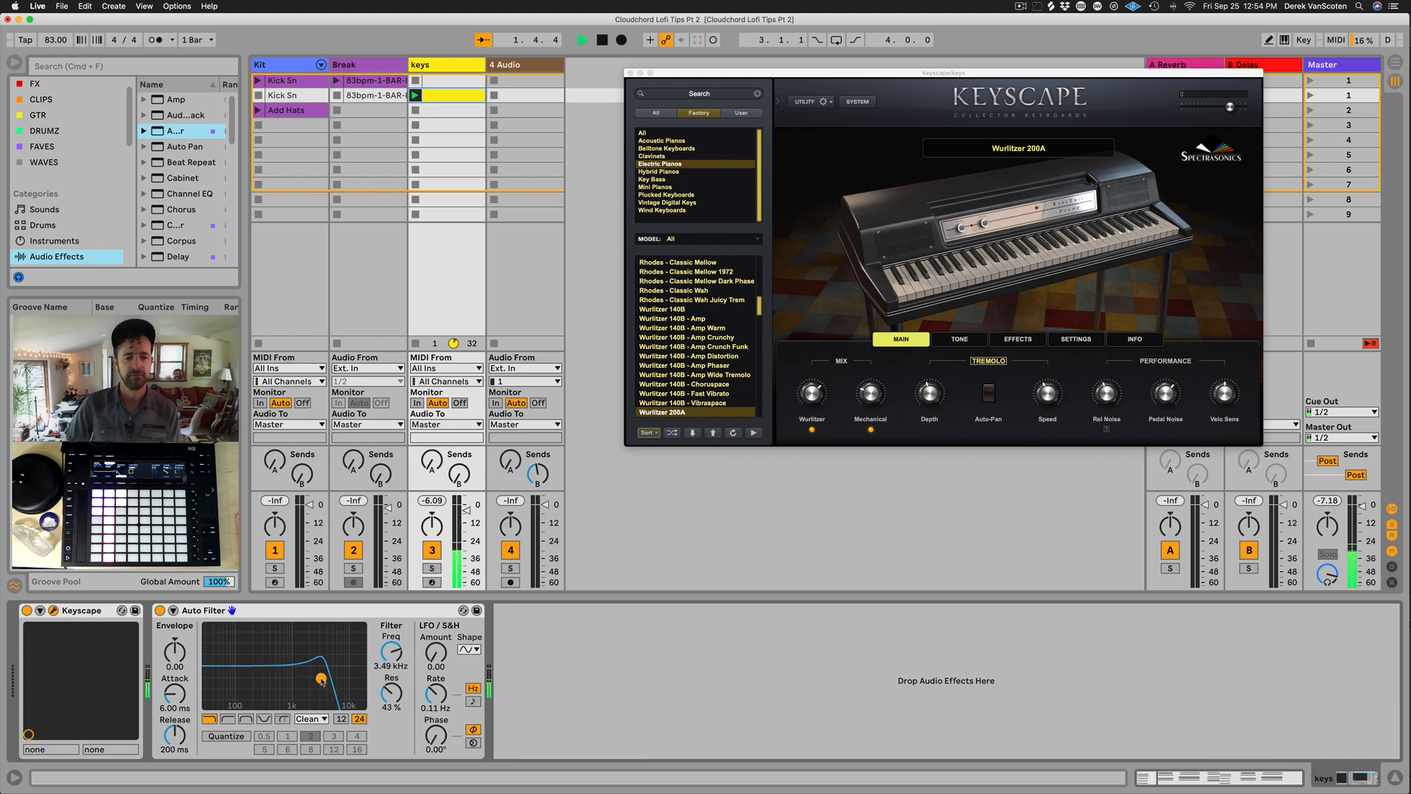
Step: Lower Auto Filter's cutoff to about 1.16 kHz with 48% resonance and set its envelope amount to about -24.2 while auditioning
left_click_drag(319, 678, 296, 677)
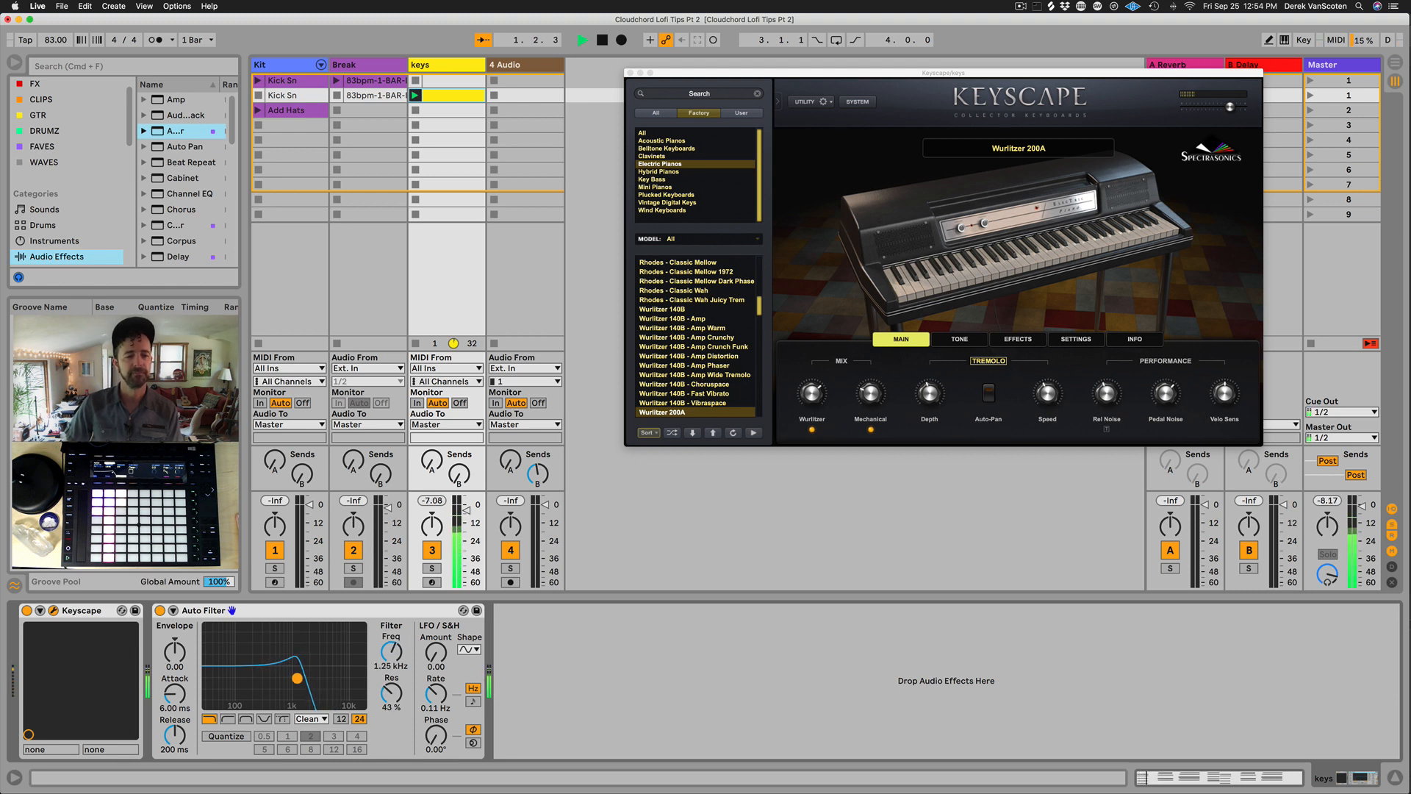
key("space")
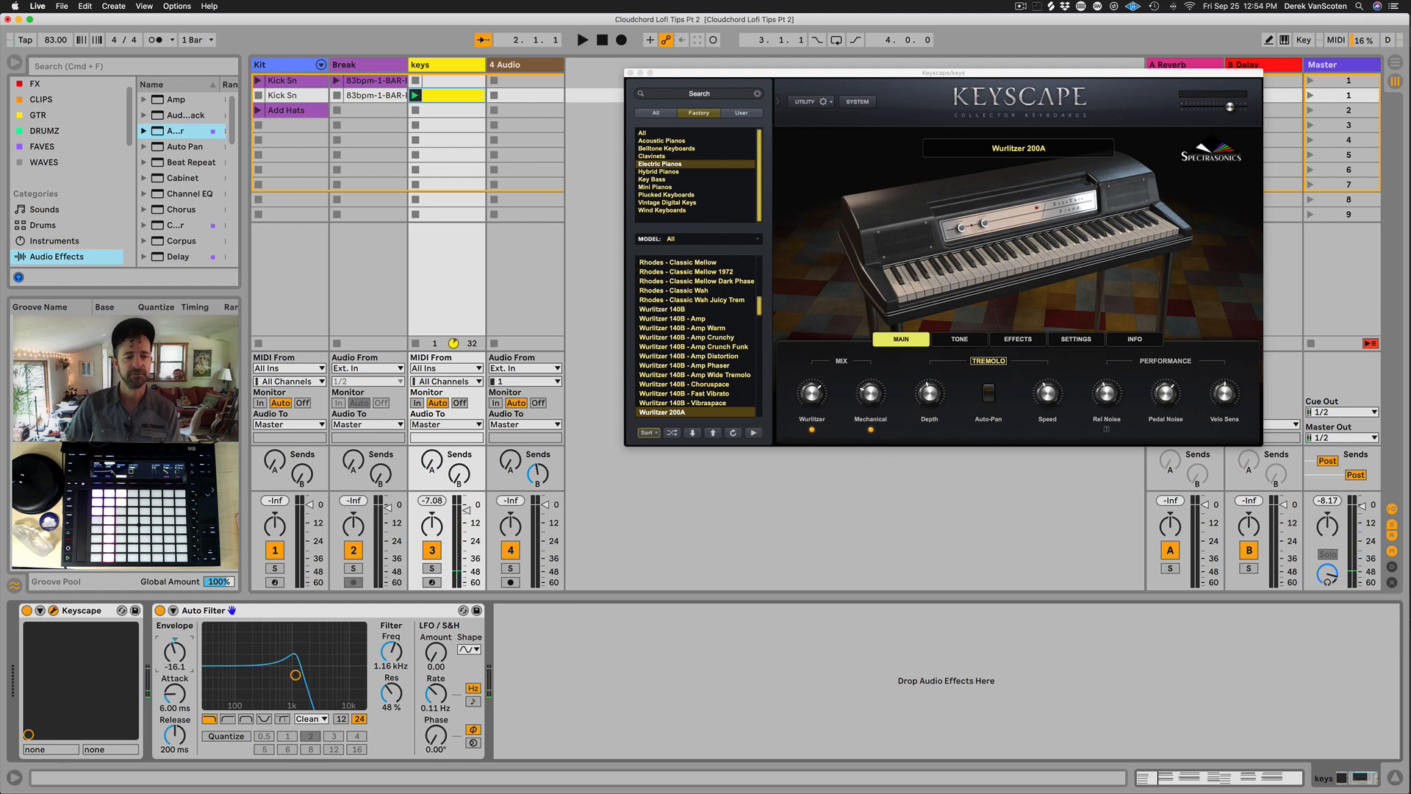
key("space")
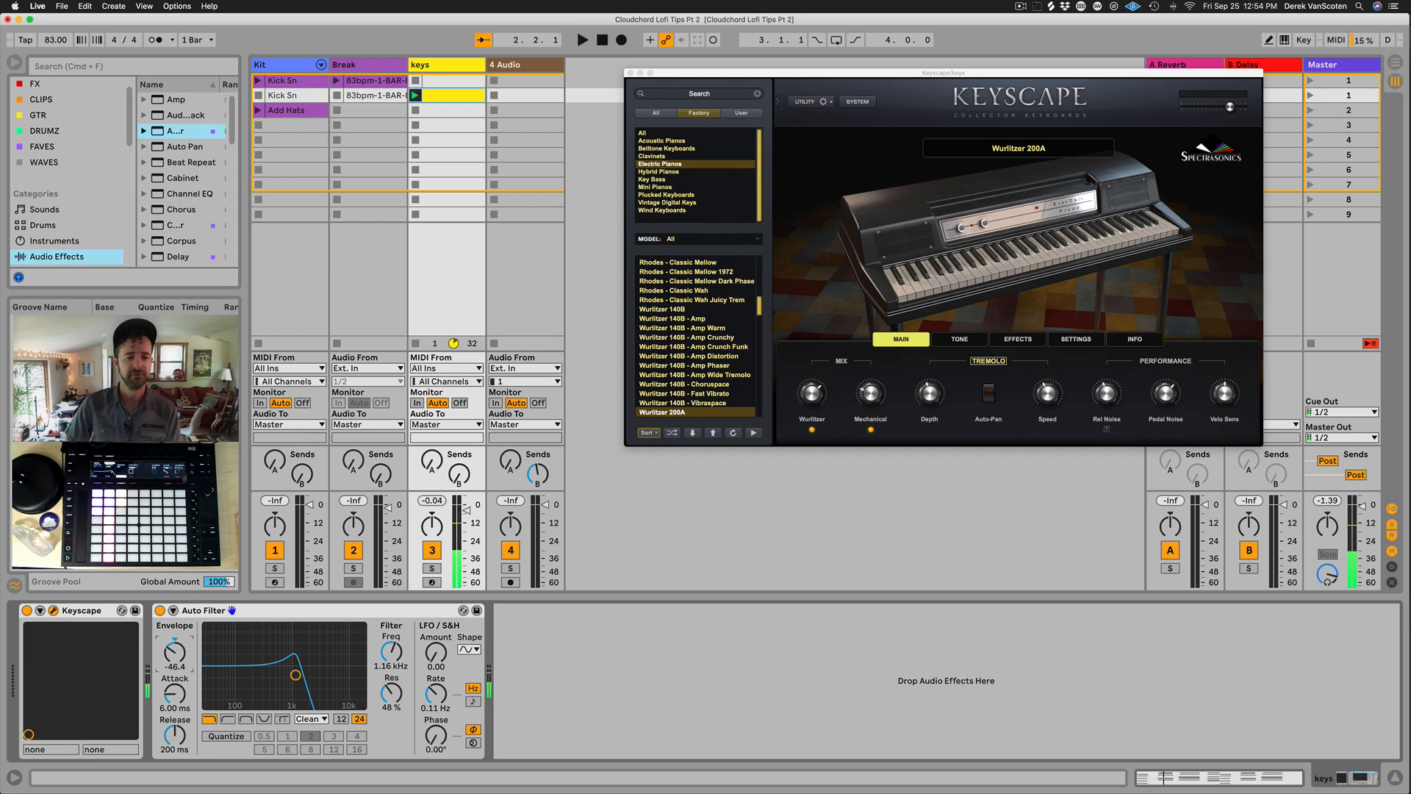
key("space")
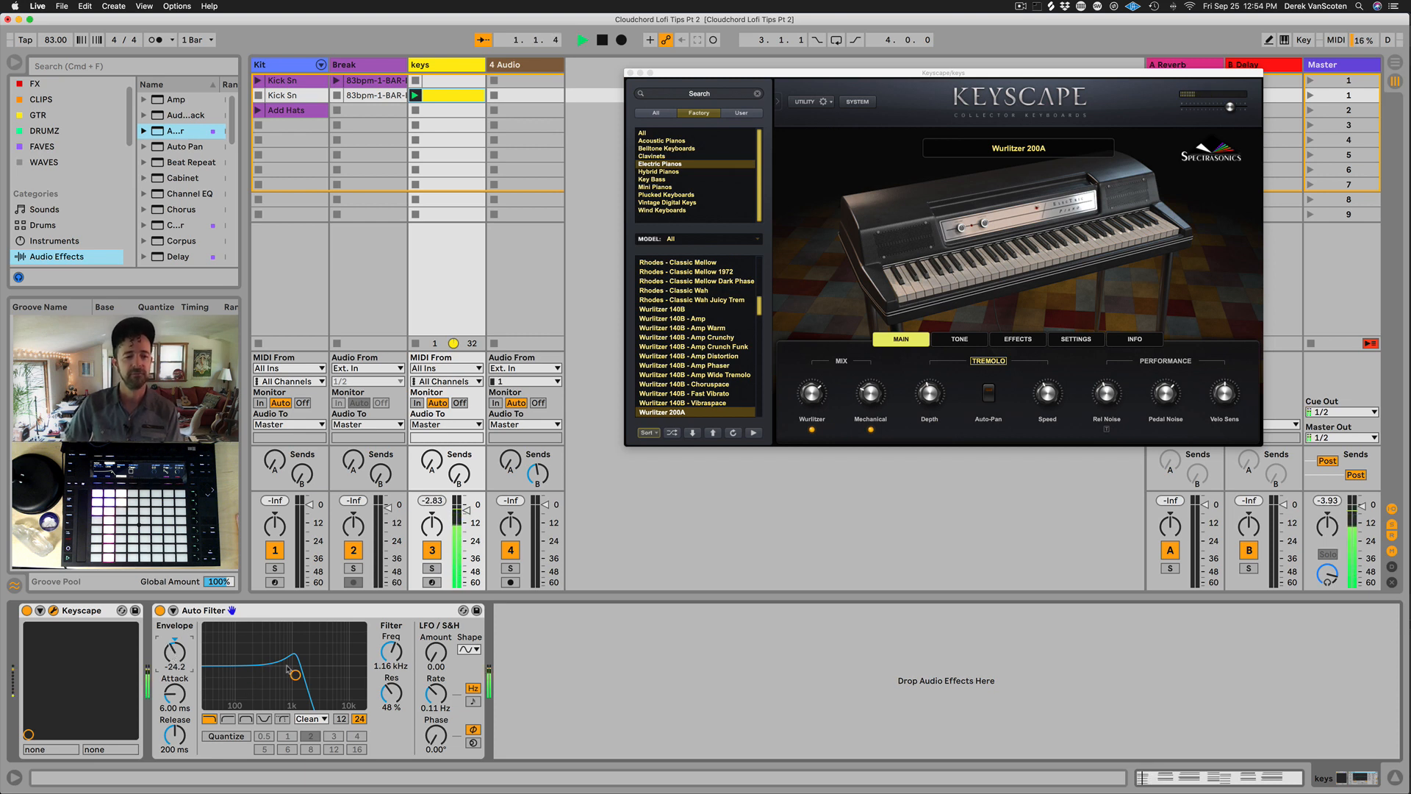
Step: Switch Auto Filter's circuit to MS2 with about 4.76 dB of drive, and set the cutoff to about 1.39 kHz
left_click_drag(294, 674, 301, 678)
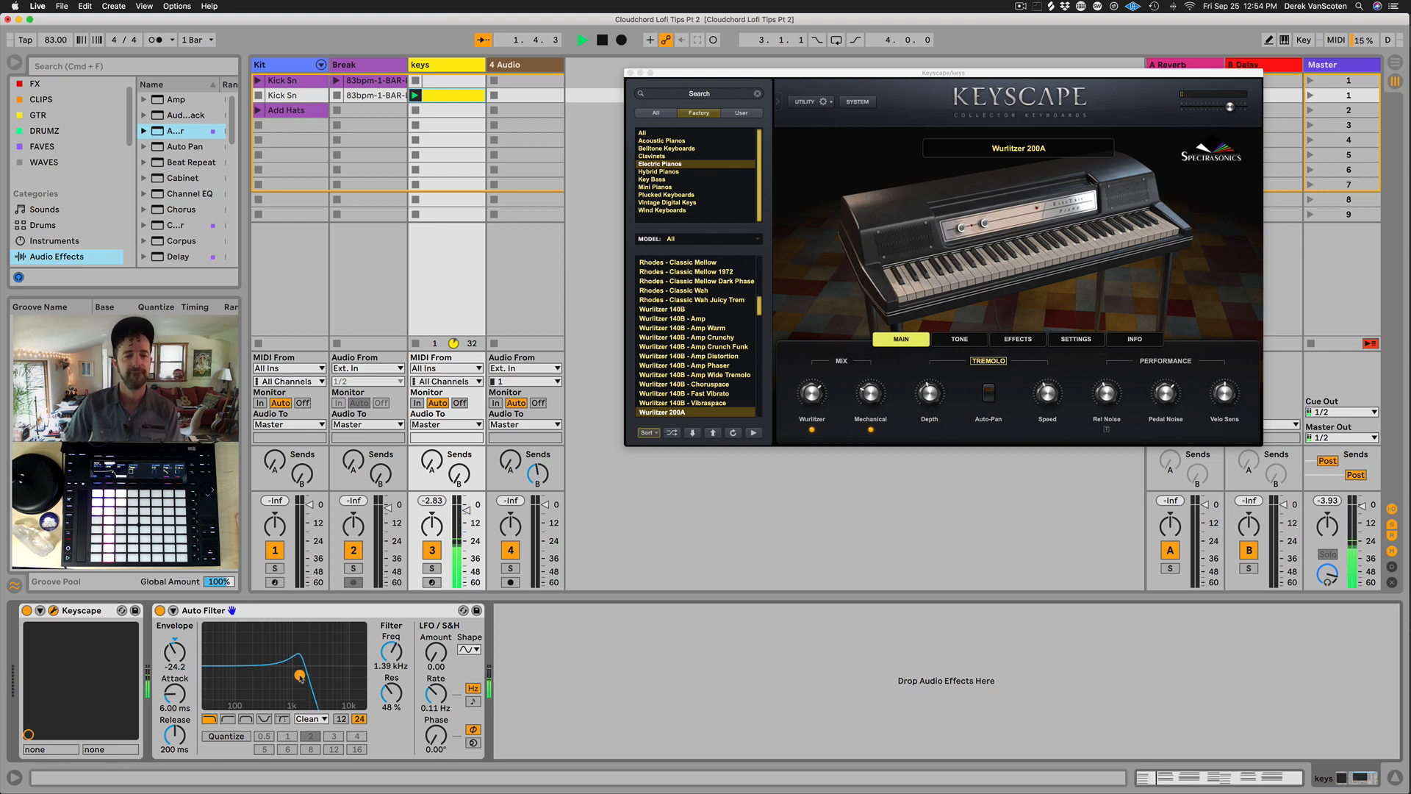
left_click(314, 720)
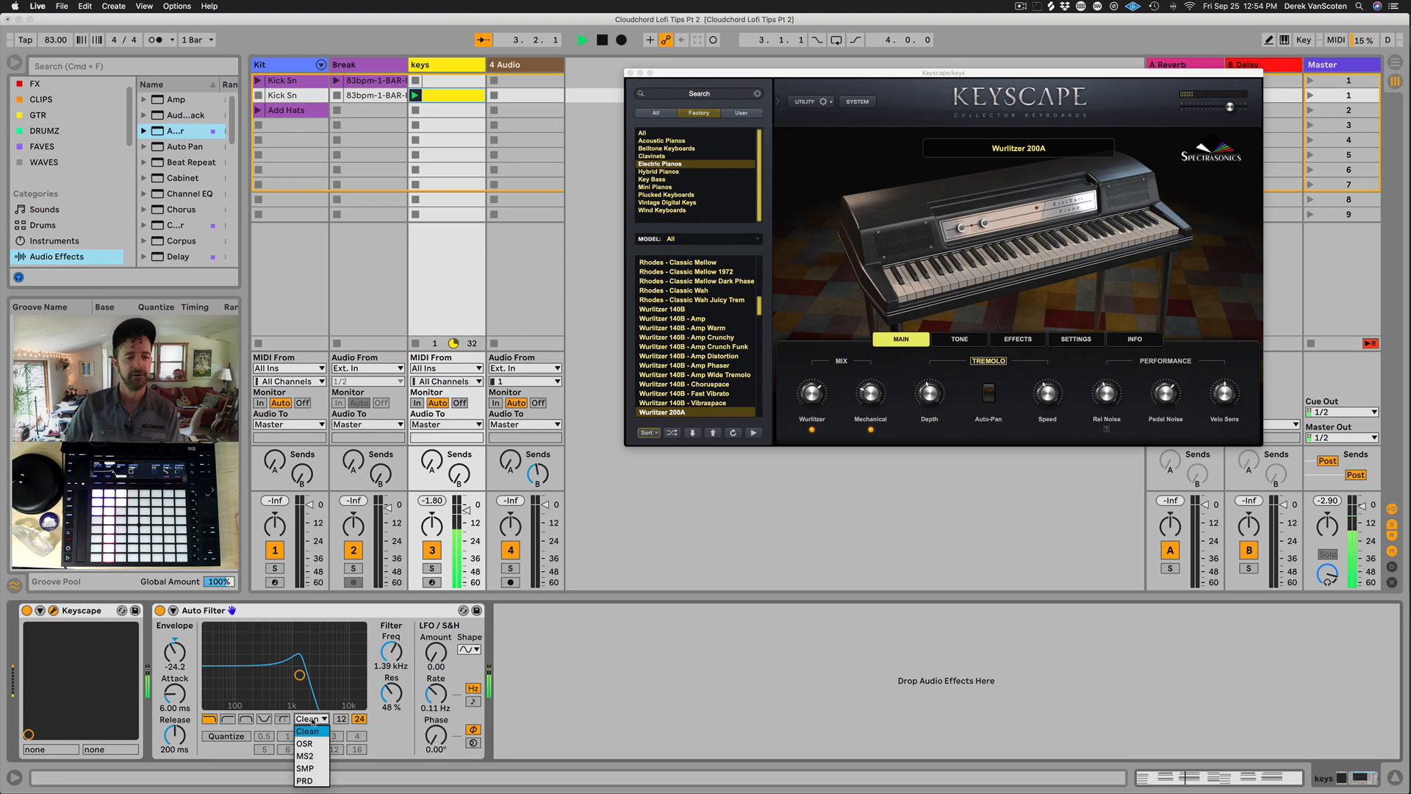
left_click(312, 757)
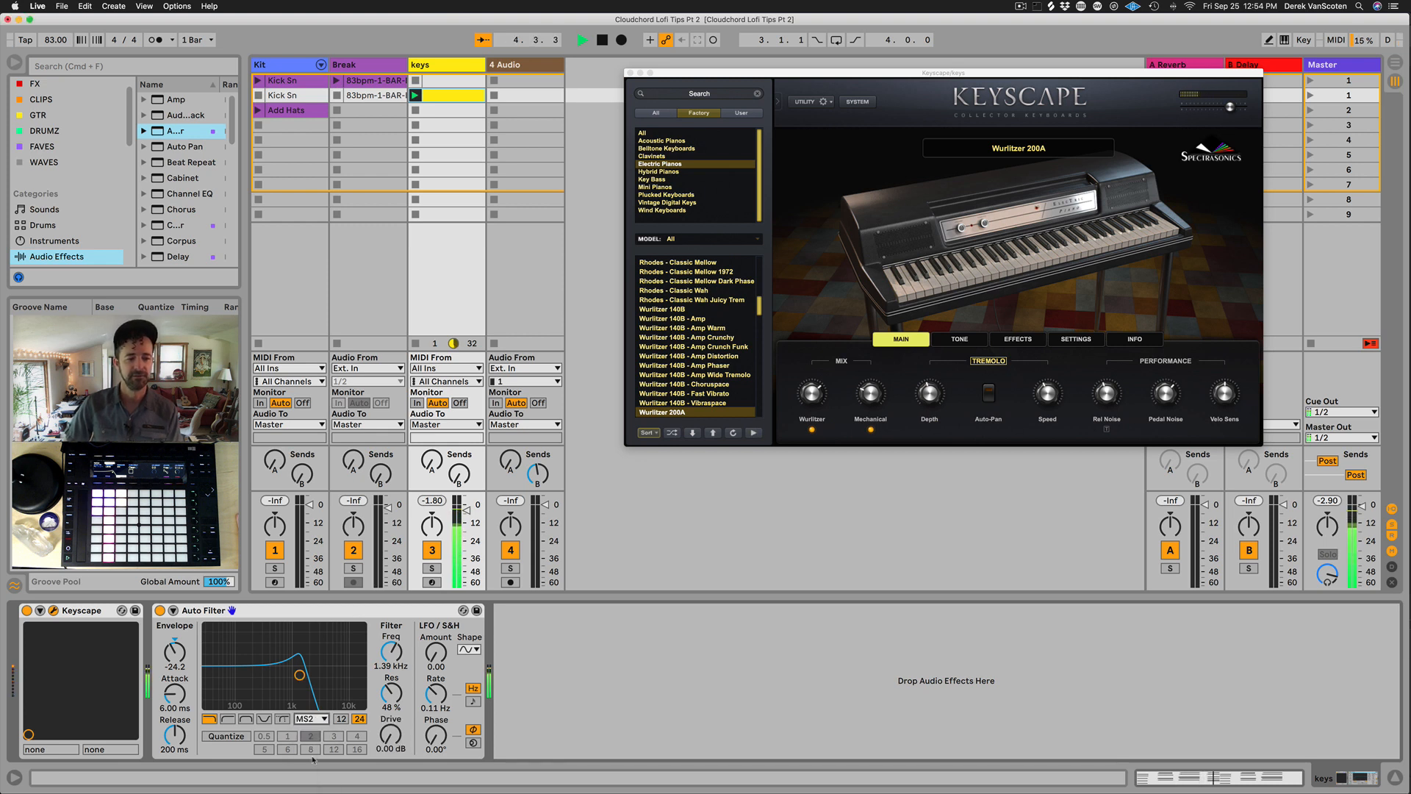
left_click_drag(390, 734, 391, 720)
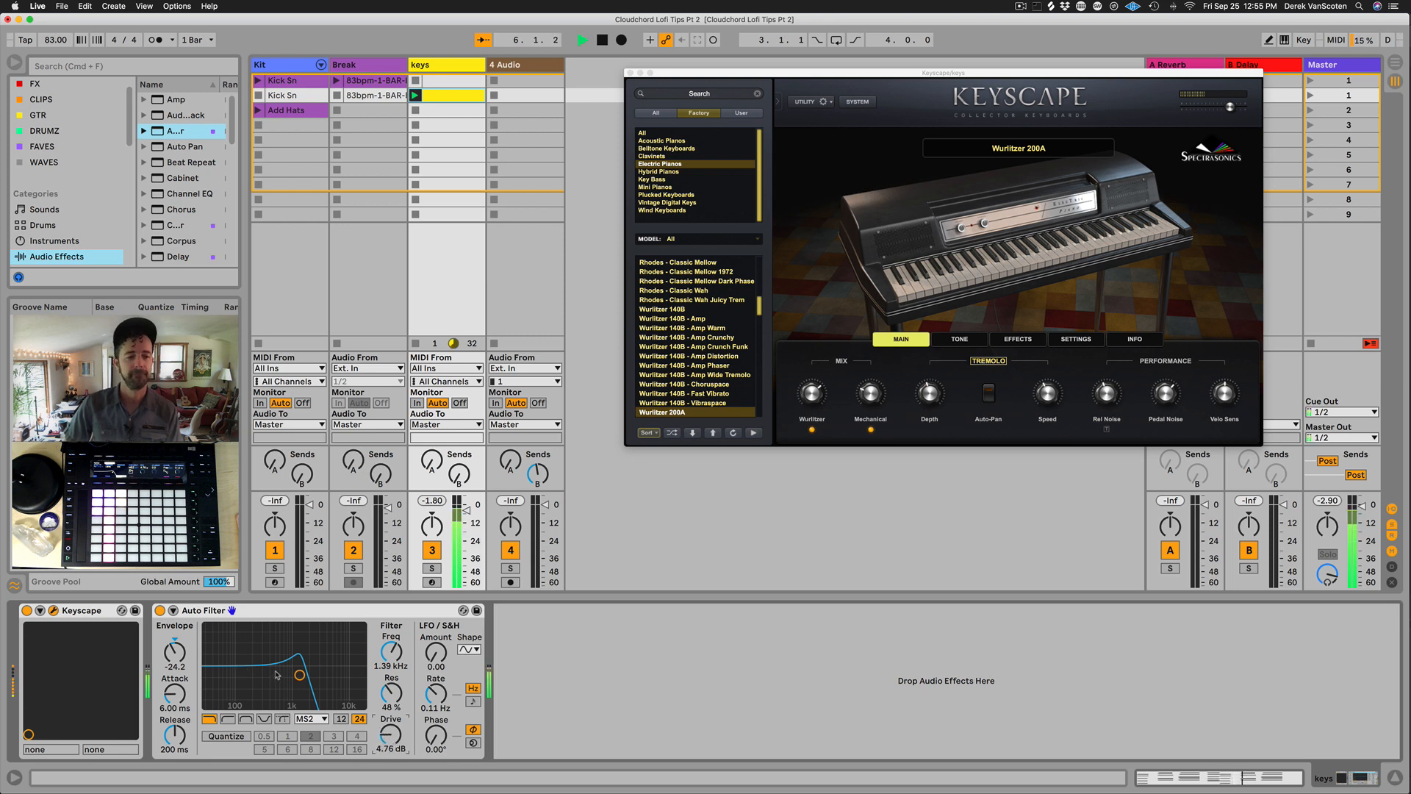
Step: Retune Auto Filter's cutoff to about 1.66 kHz with 49% resonance, bring its drive to 0.00 dB, and stop playback
left_click_drag(299, 674, 313, 676)
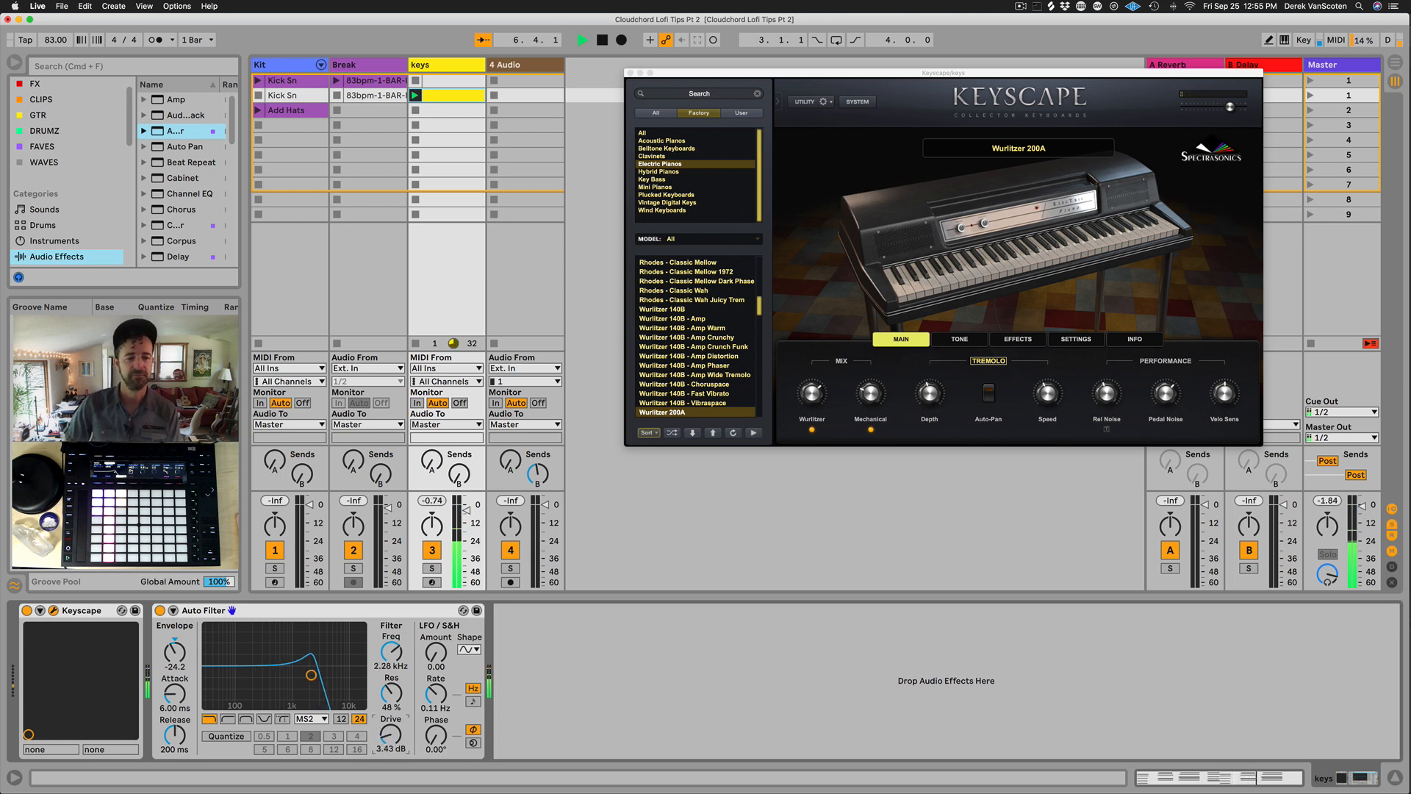
left_click_drag(280, 679, 295, 675)
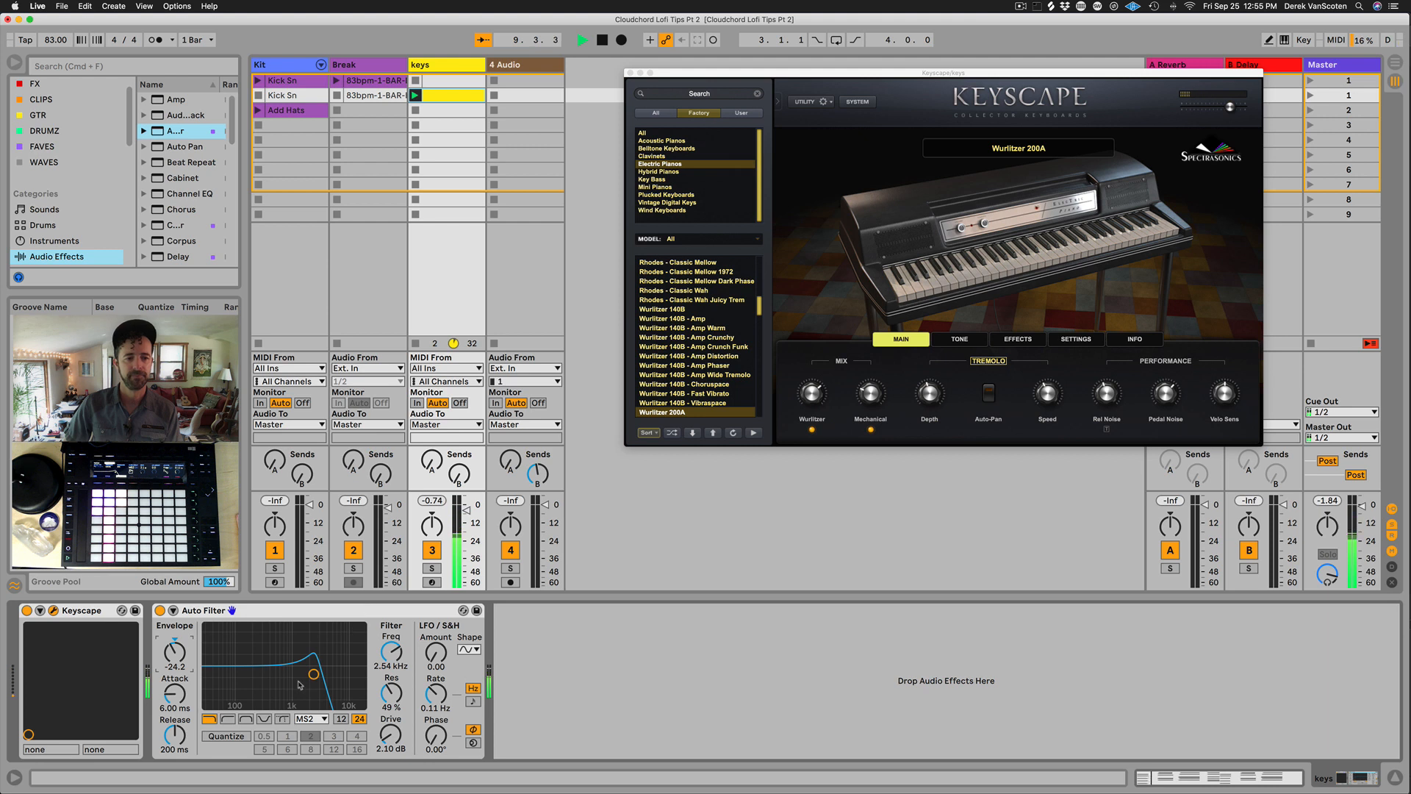
left_click_drag(314, 674, 309, 675)
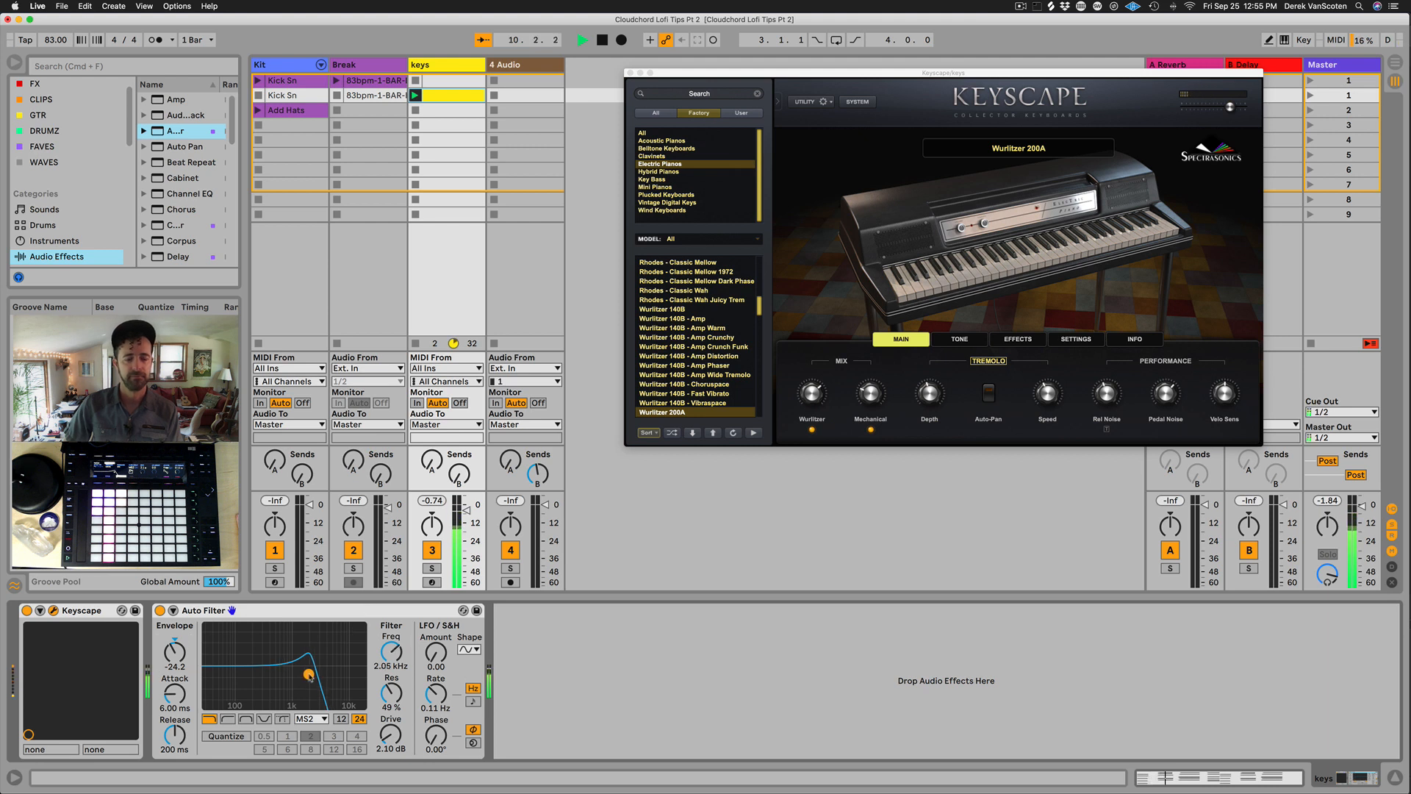
left_click_drag(310, 674, 304, 674)
key("space")
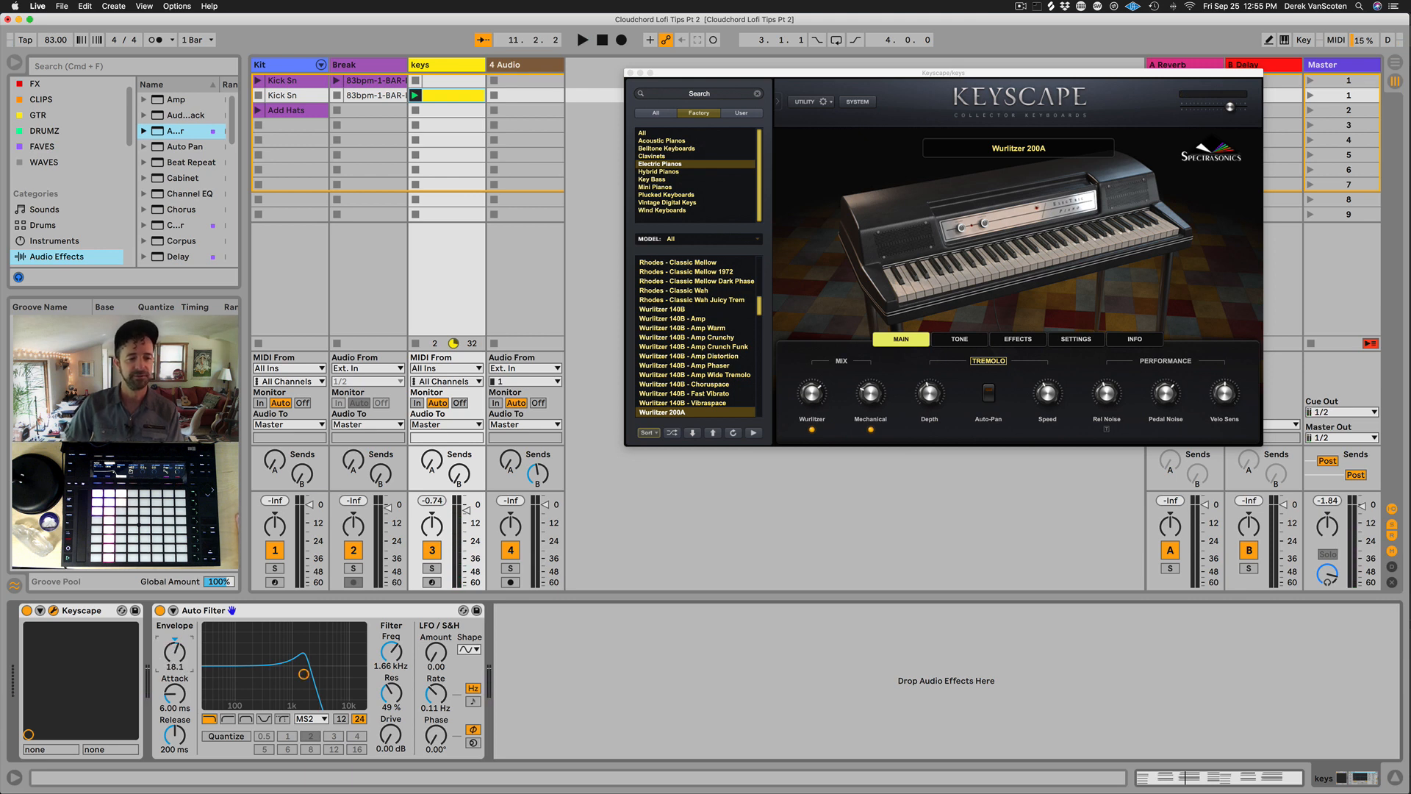
Step: Try a positive Auto Filter envelope of 127 with the cutoff lowered to about 551 Hz on the playing keys
key("space")
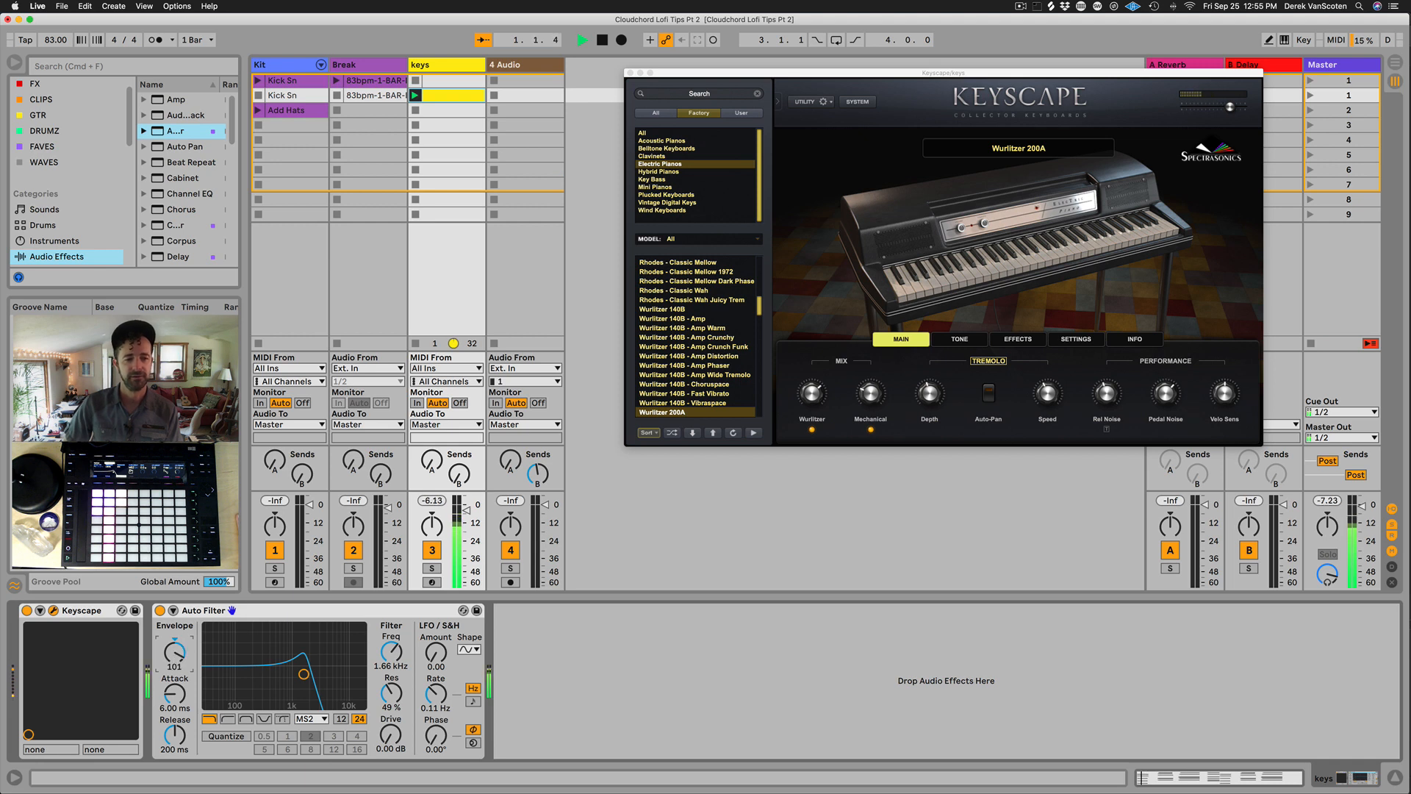
left_click_drag(304, 674, 279, 675)
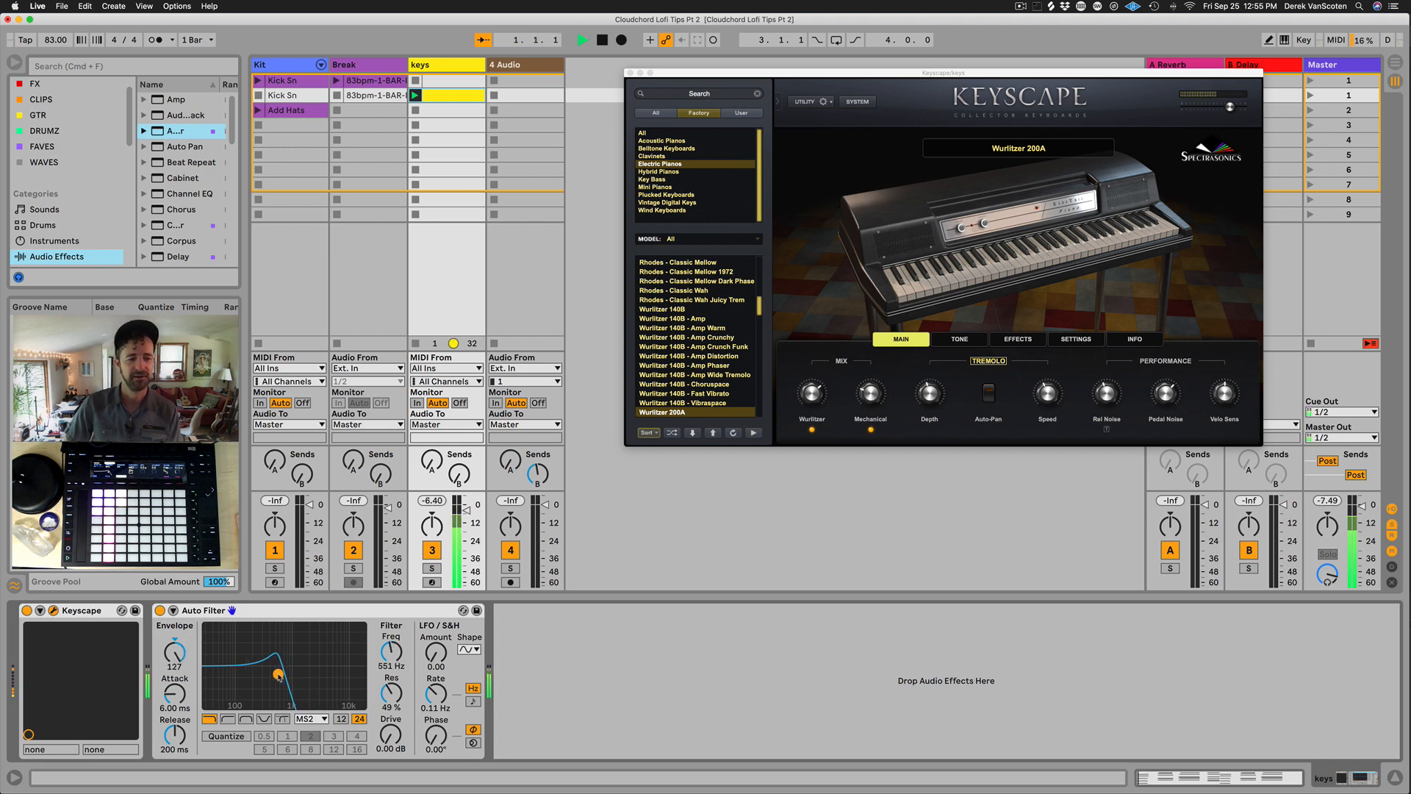
key("space")
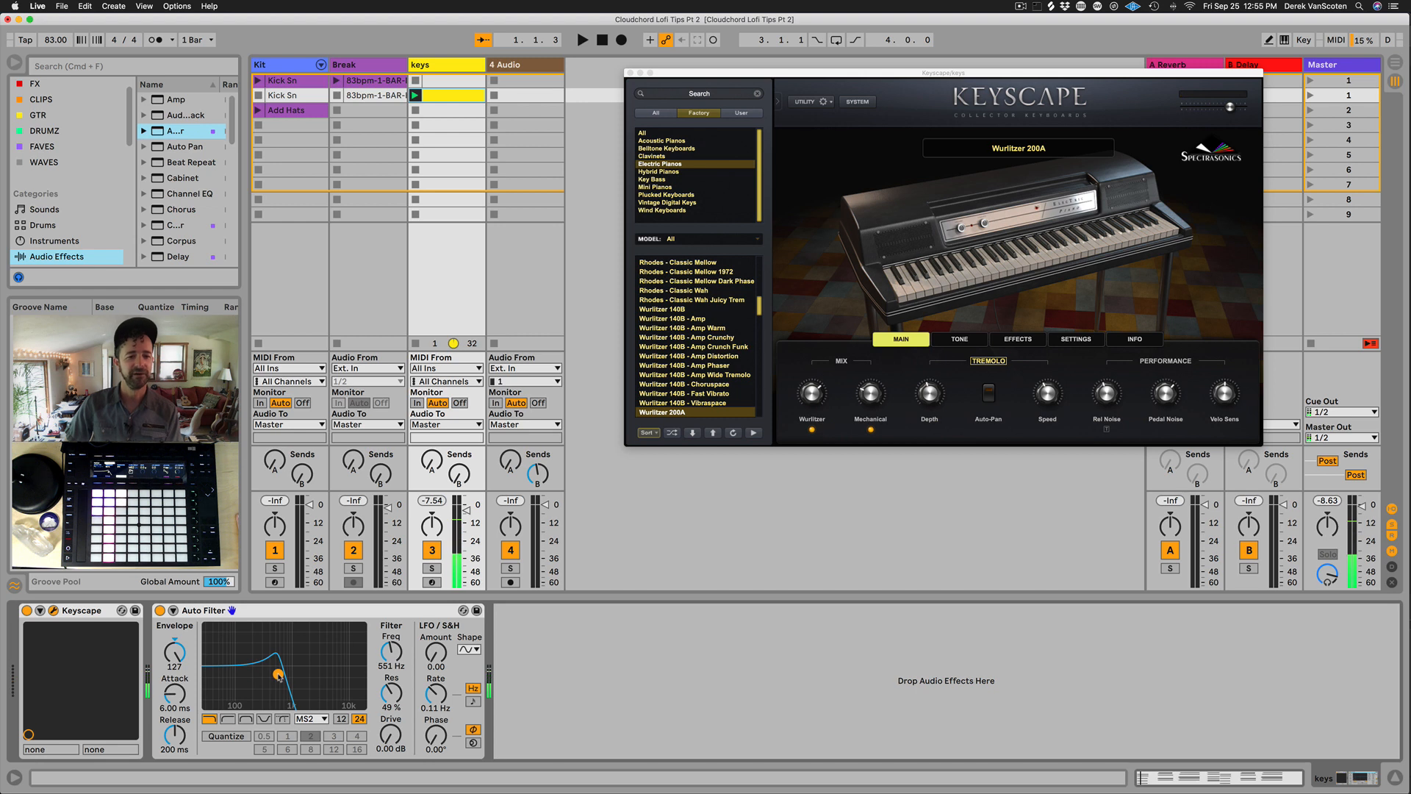
Step: Give Auto Filter a negative envelope of about -38.3 and set its cutoff to about 1.66 kHz with 48% resonance, auditioning the keys
key("space")
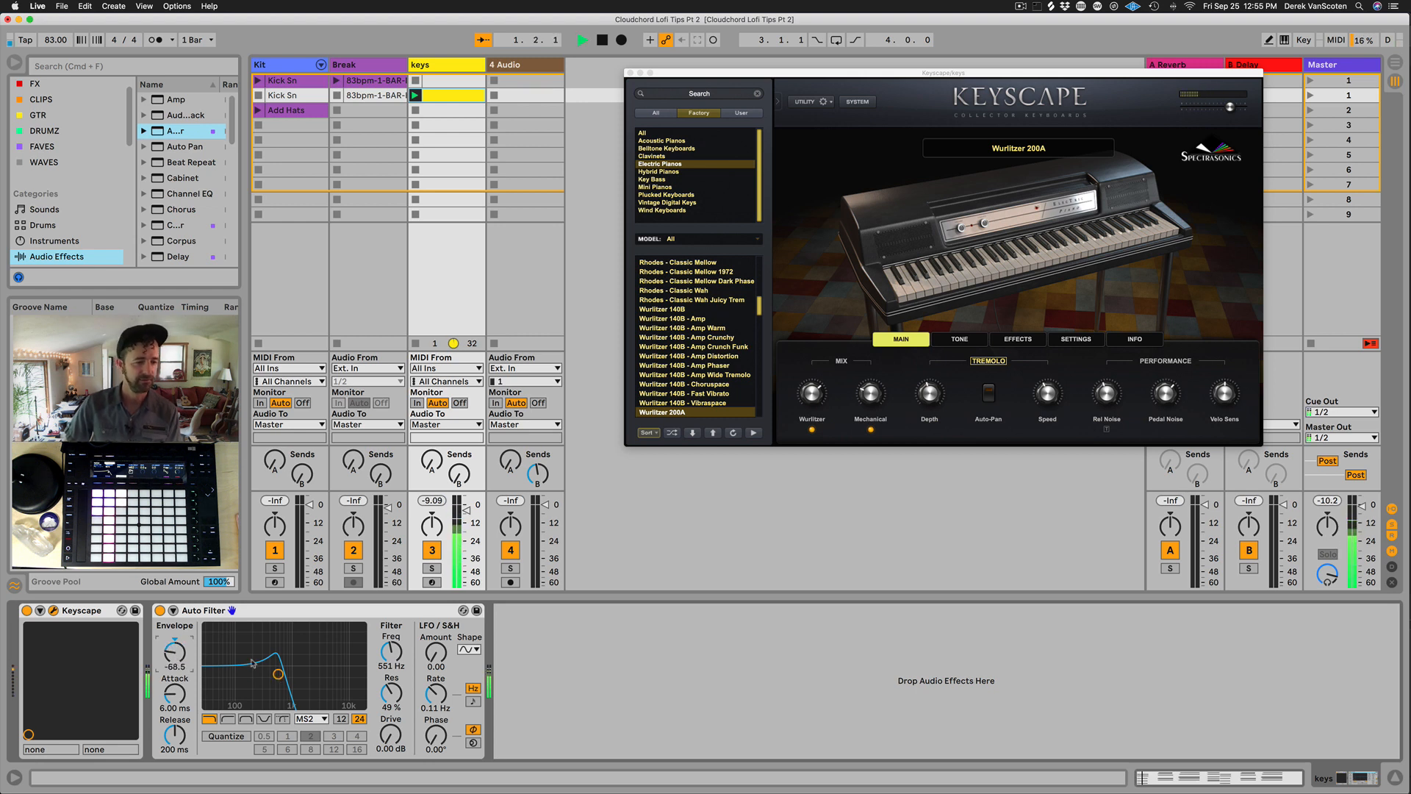
key("space")
key("space")
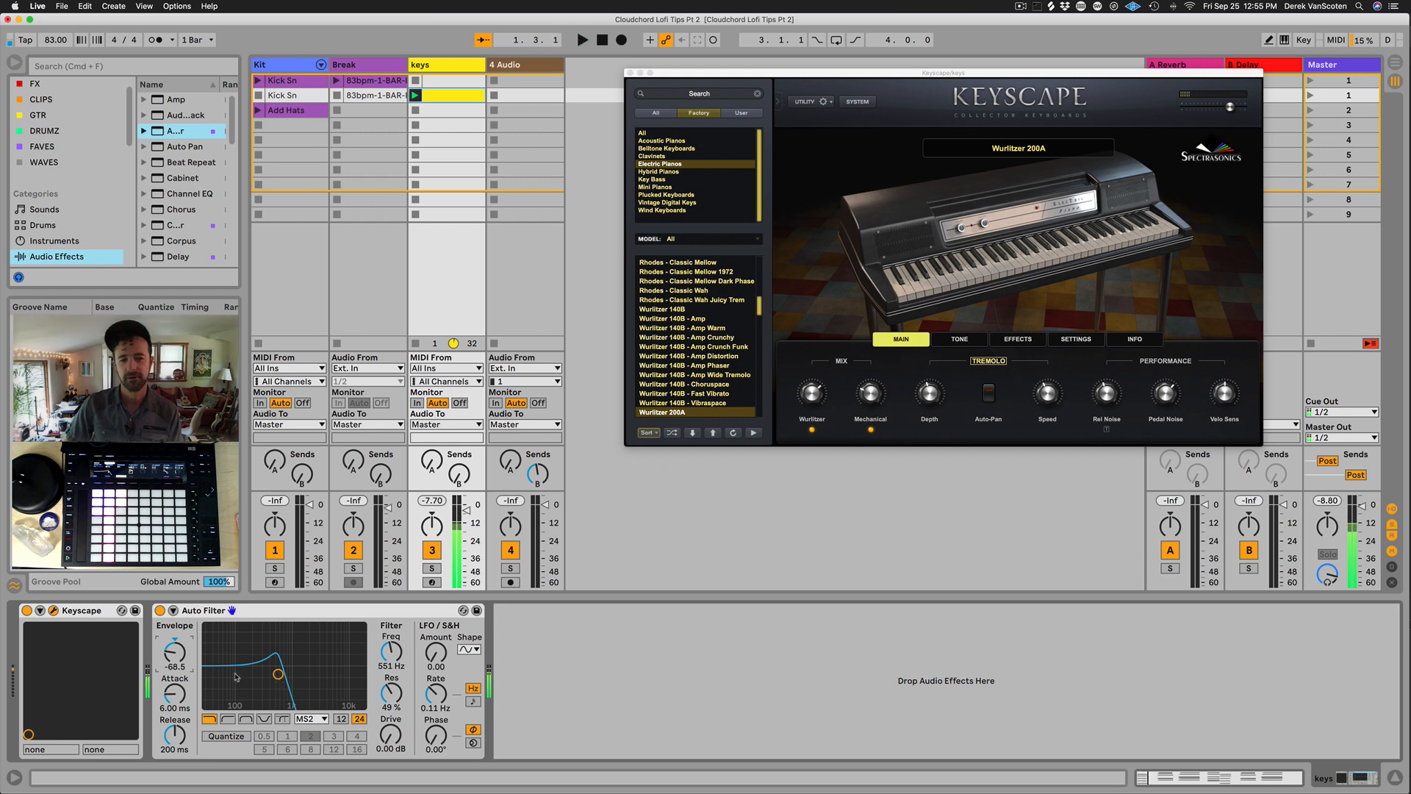
left_click_drag(278, 674, 304, 678)
key("space")
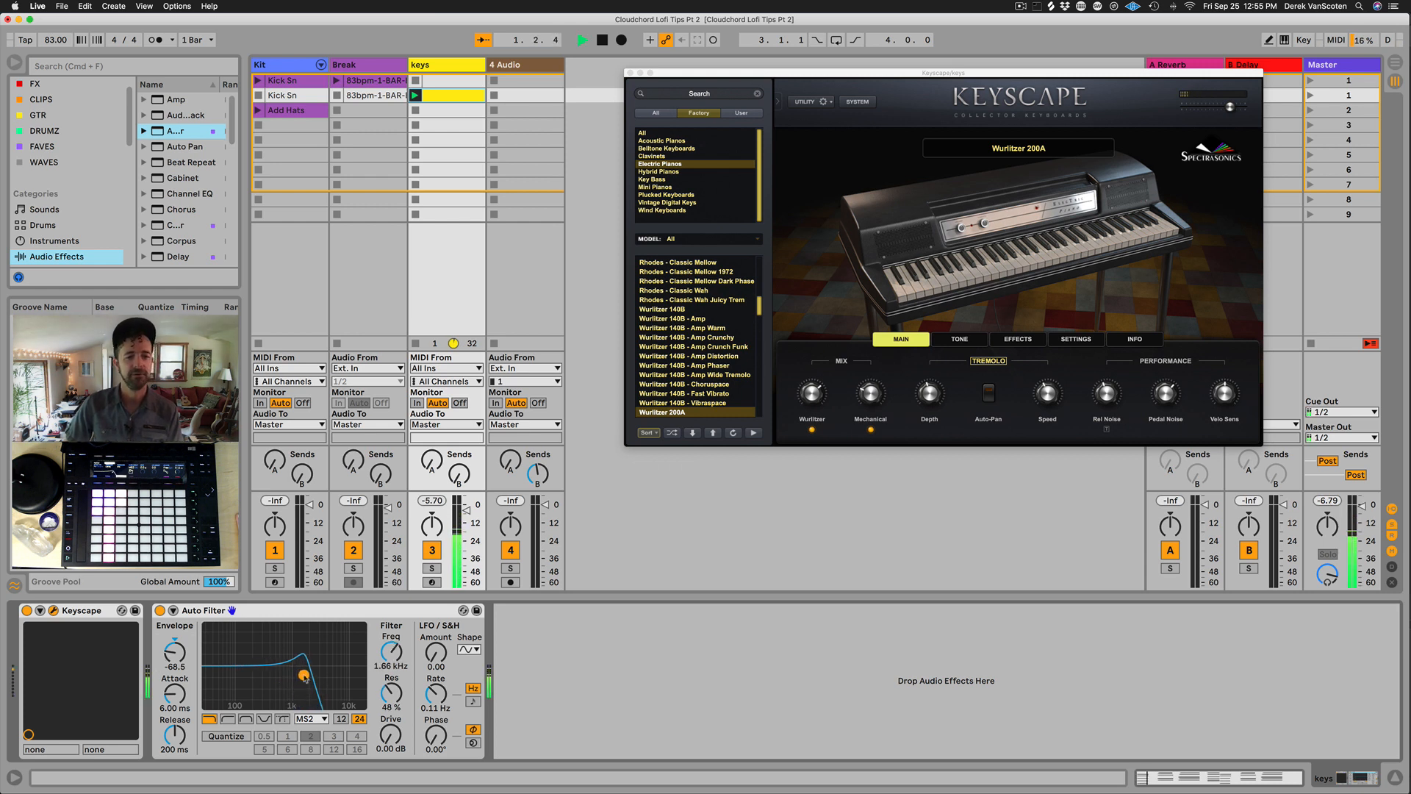
left_click_drag(188, 668, 188, 662)
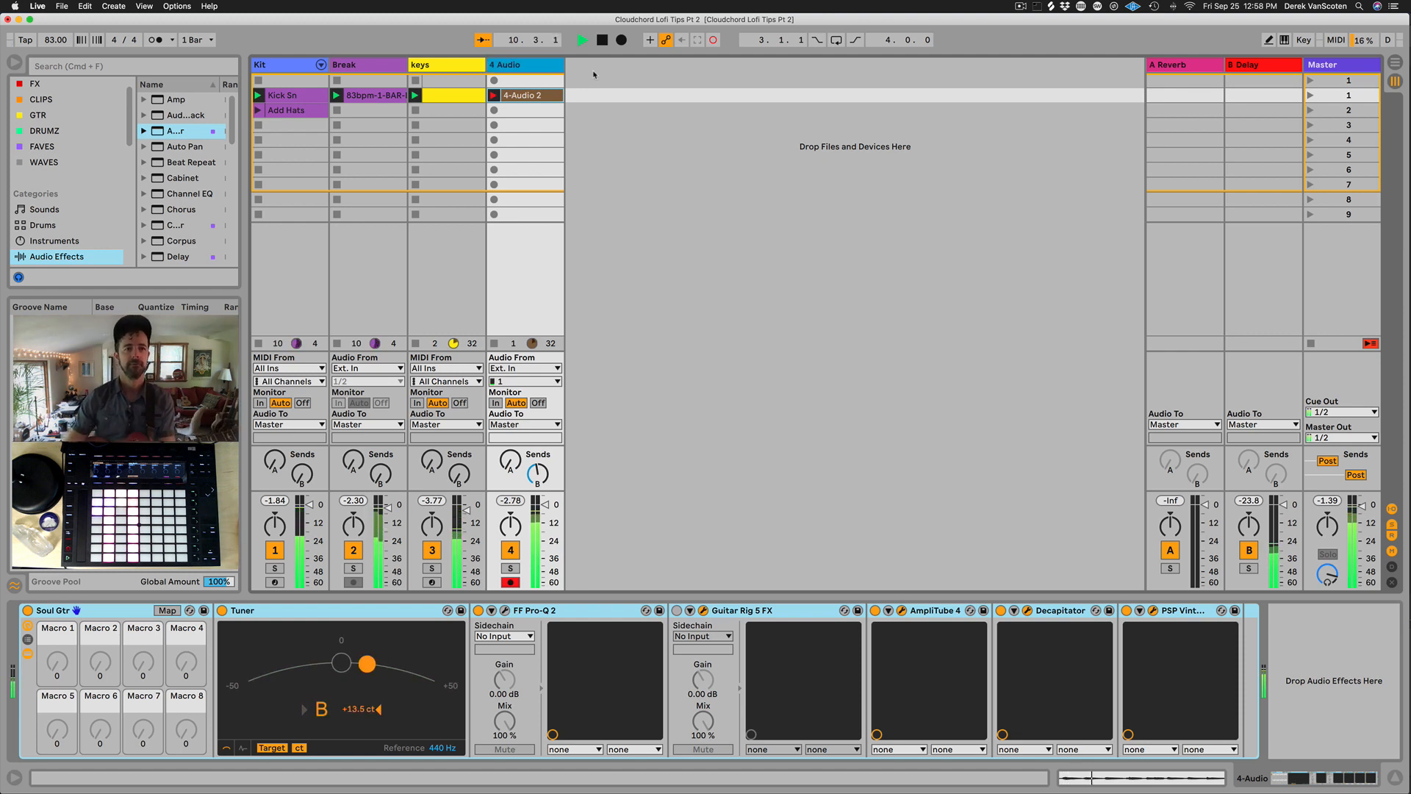
Step: Stop all clips, disarm the 4 Audio track, and audition its 4-Audio 2 clip alone
key("space")
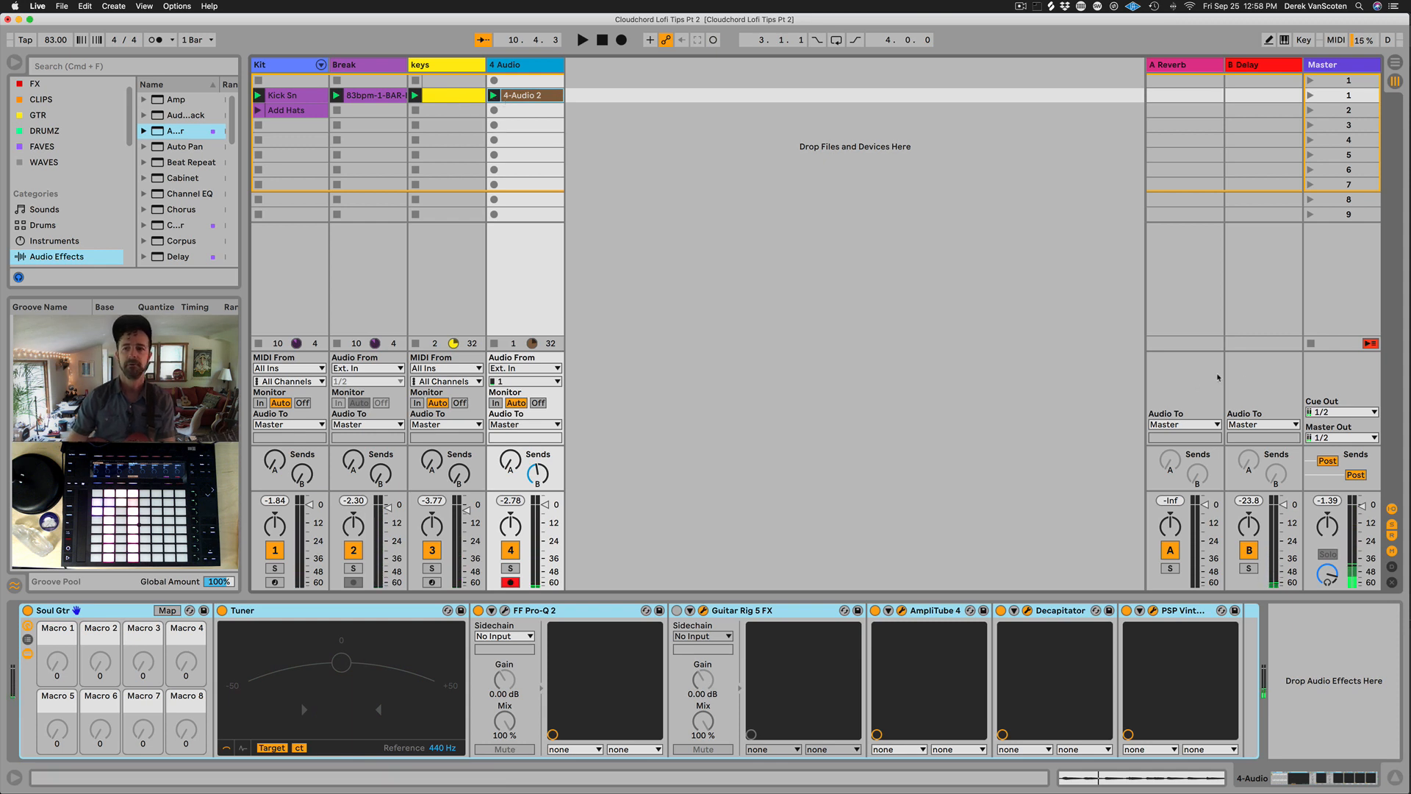
left_click(1310, 344)
left_click(511, 582)
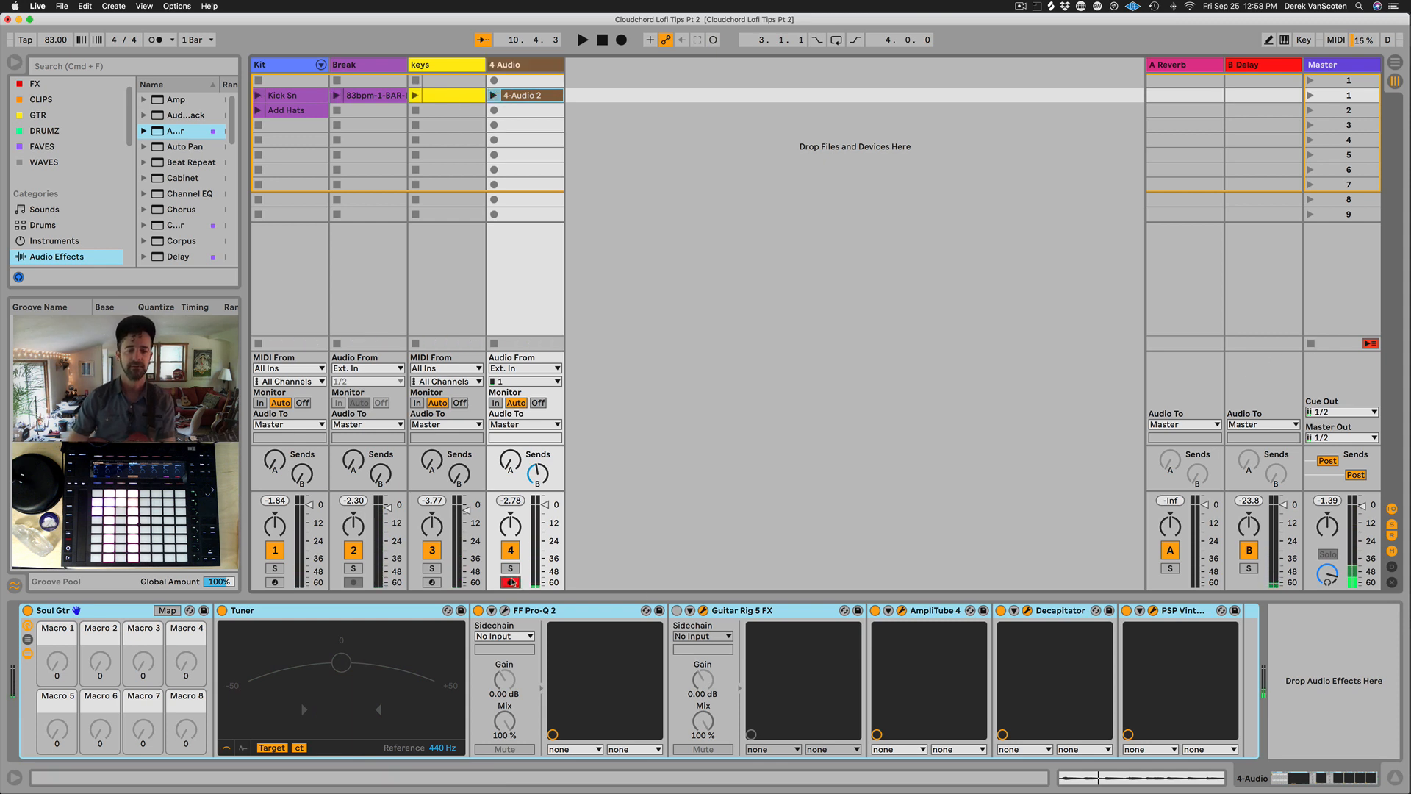
left_click(492, 96)
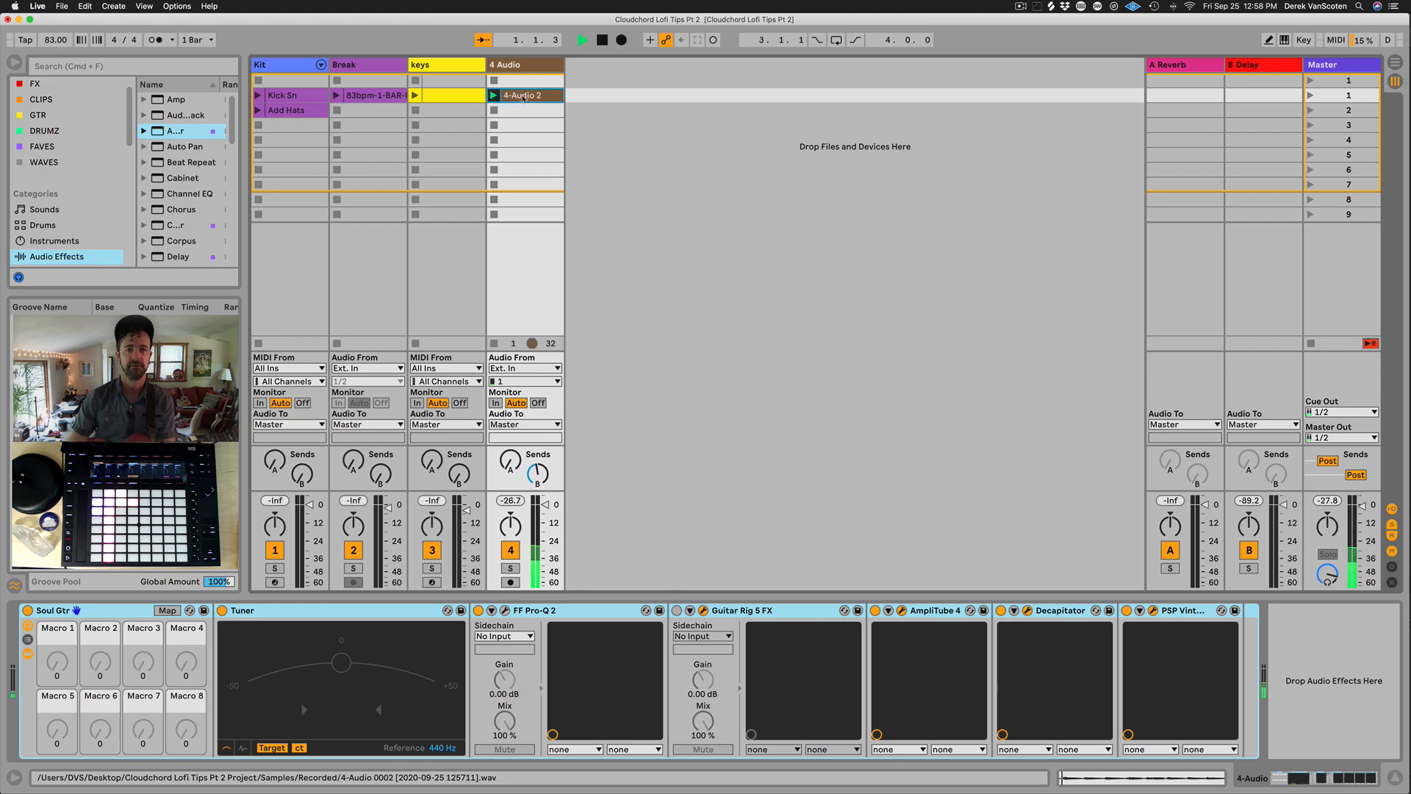
key("space")
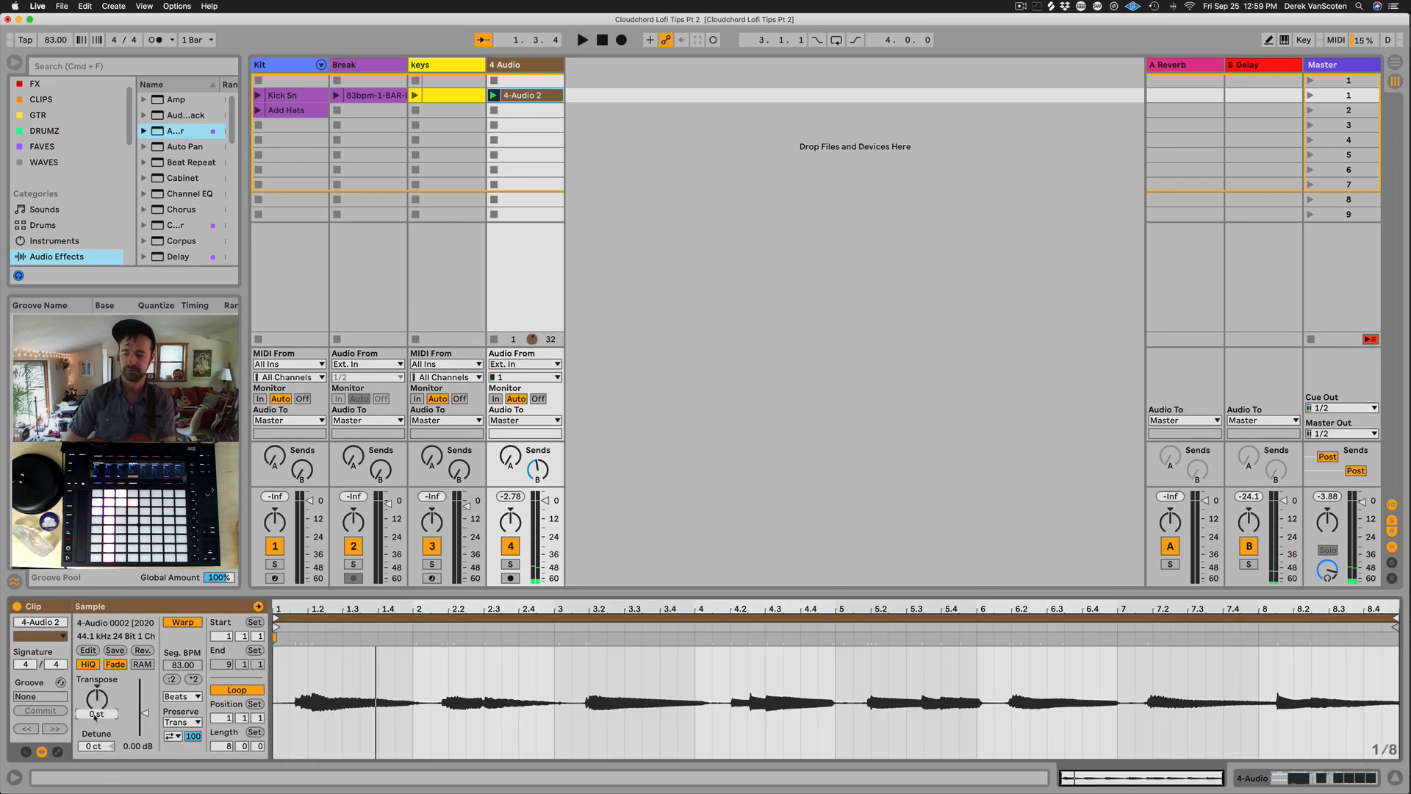
Step: Transpose the 4-Audio 2 clip to -3 st, set its warp mode to Complex, and audition it
left_click_drag(95, 717, 95, 727)
key("space")
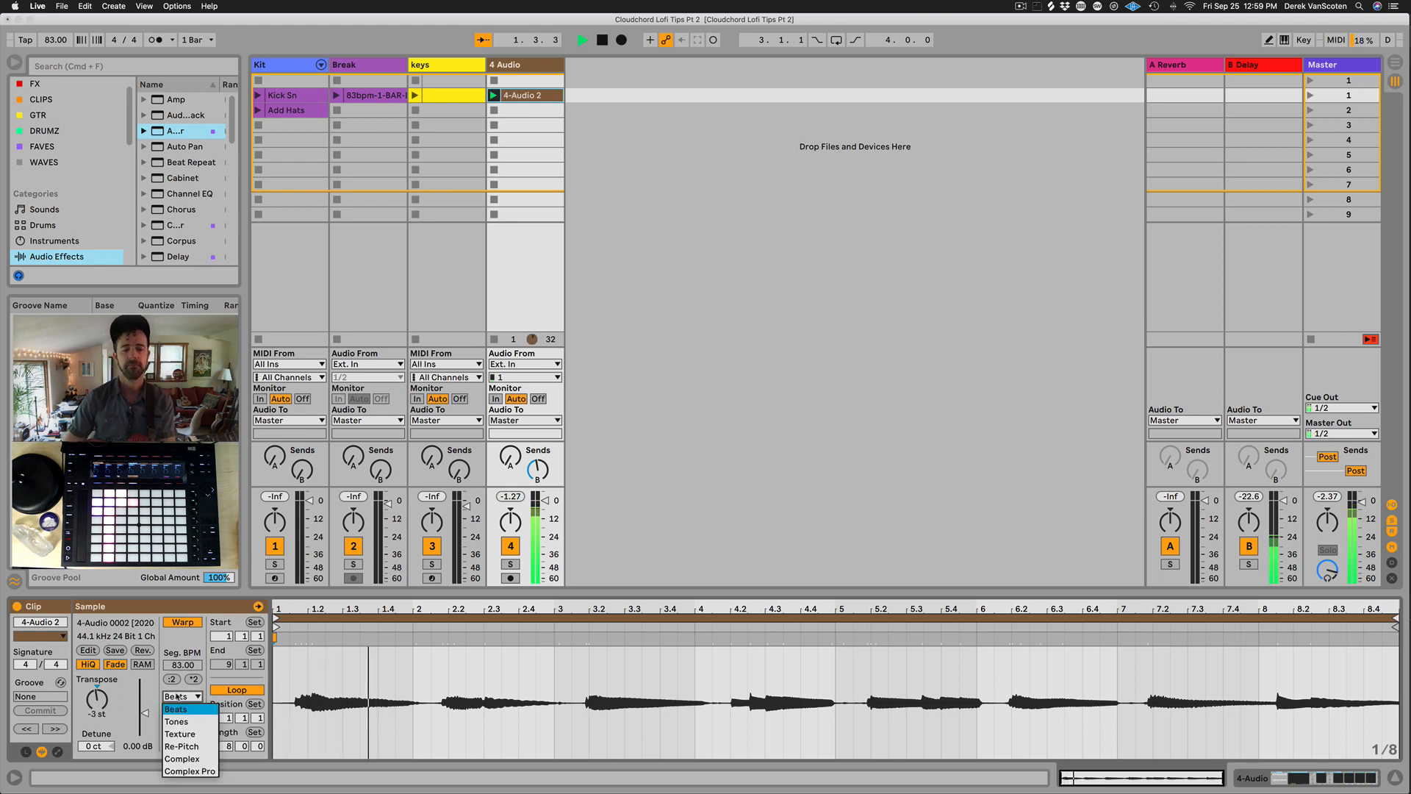
left_click(181, 695)
left_click(184, 759)
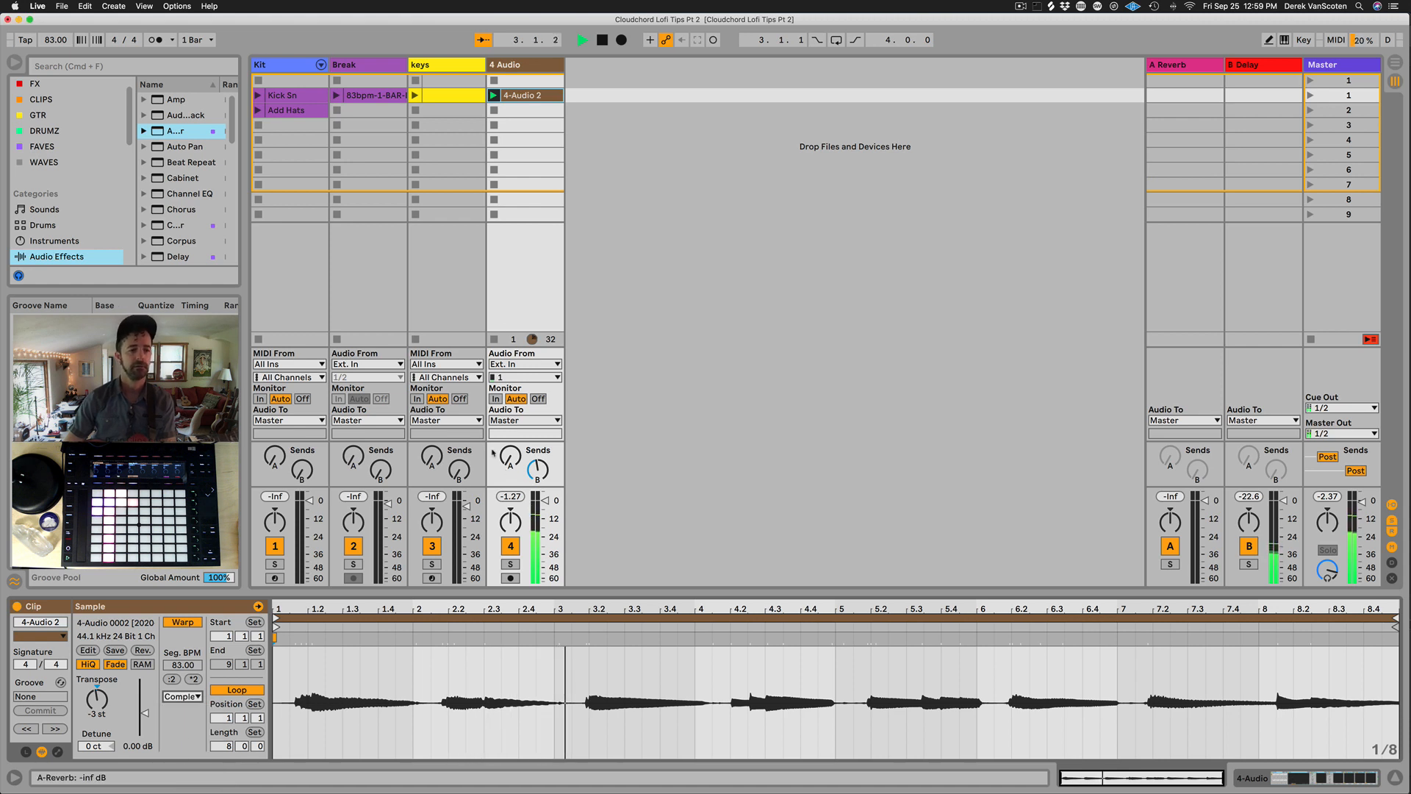
key("space")
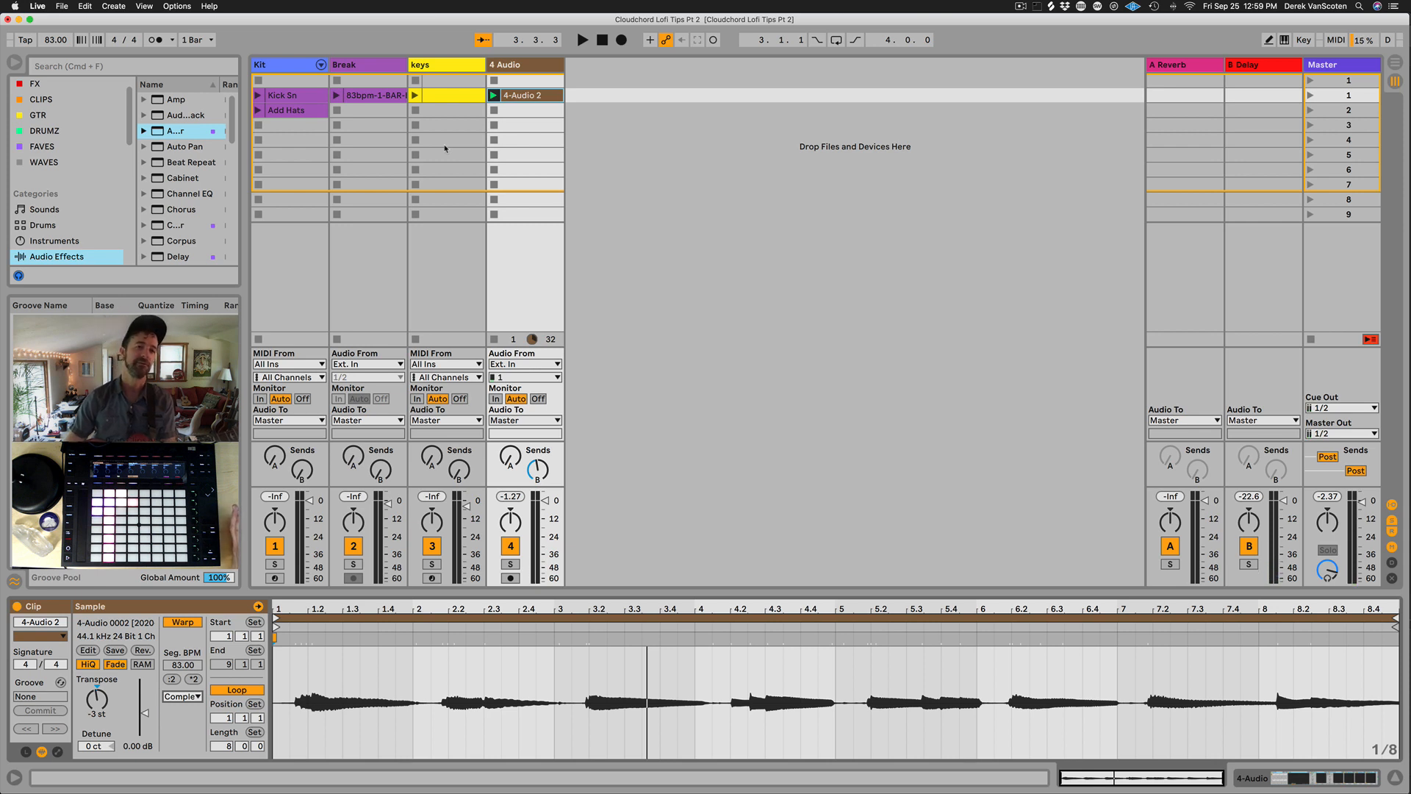
Step: Transpose all notes in the keys clip down three semitones
left_click(451, 98)
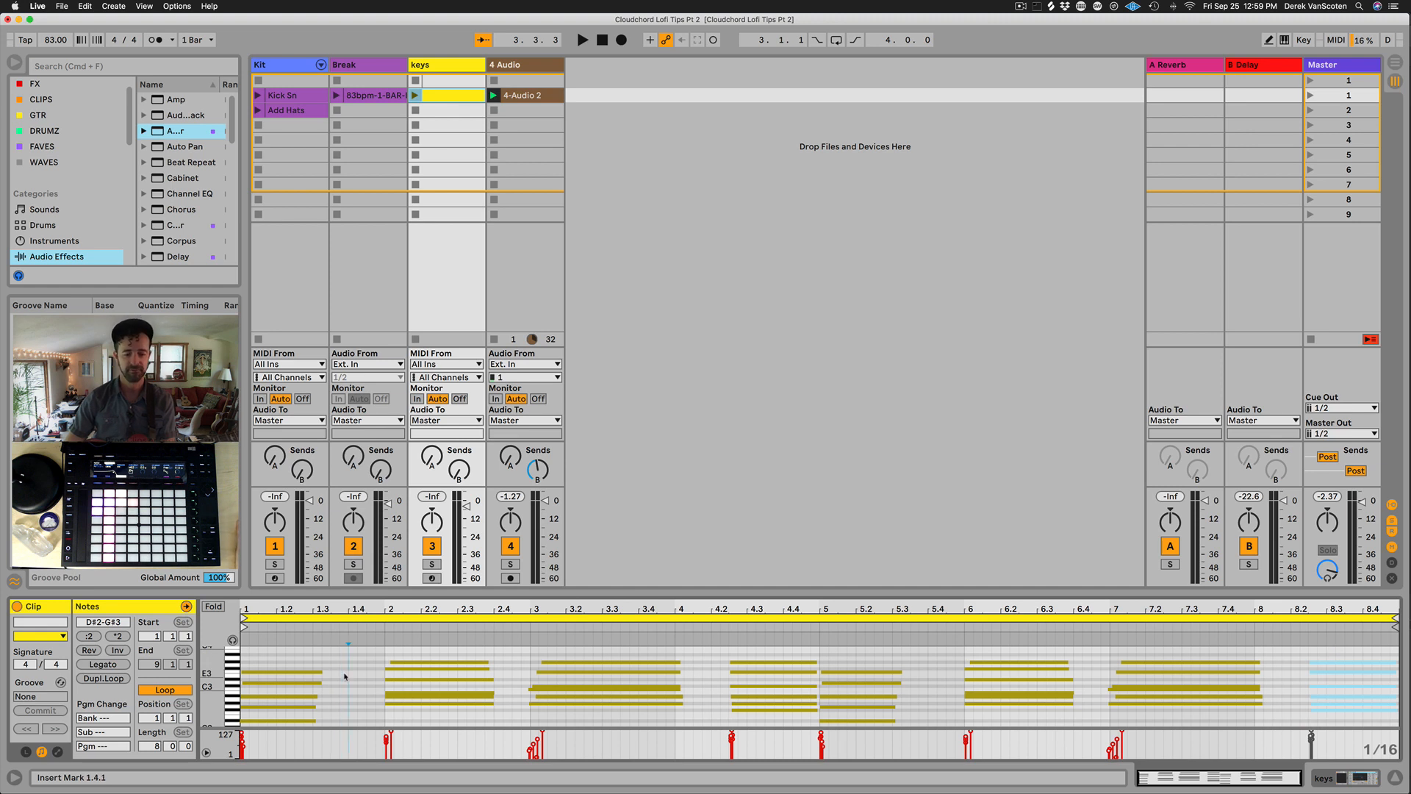
key("super+a")
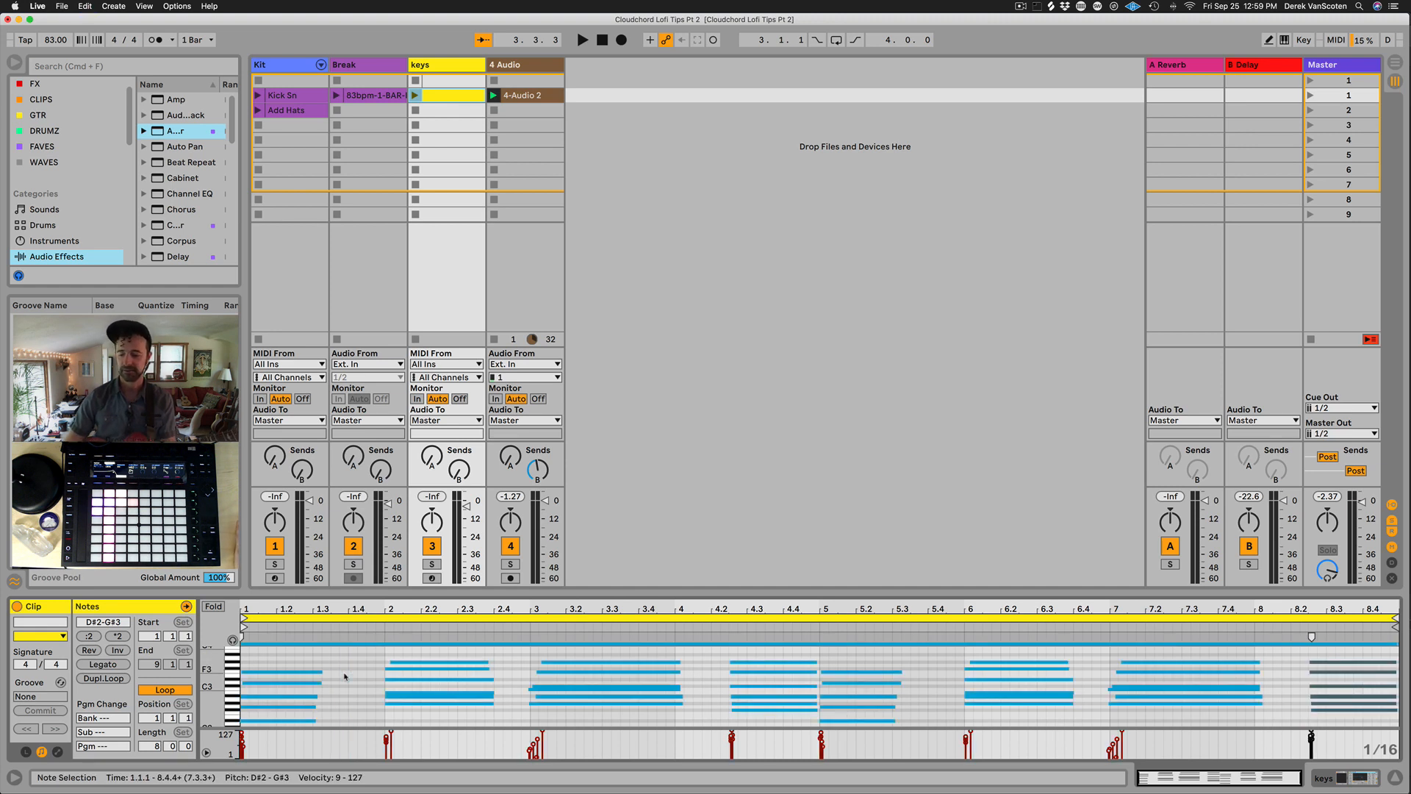
key("Down")
key("Down")
key("Down")
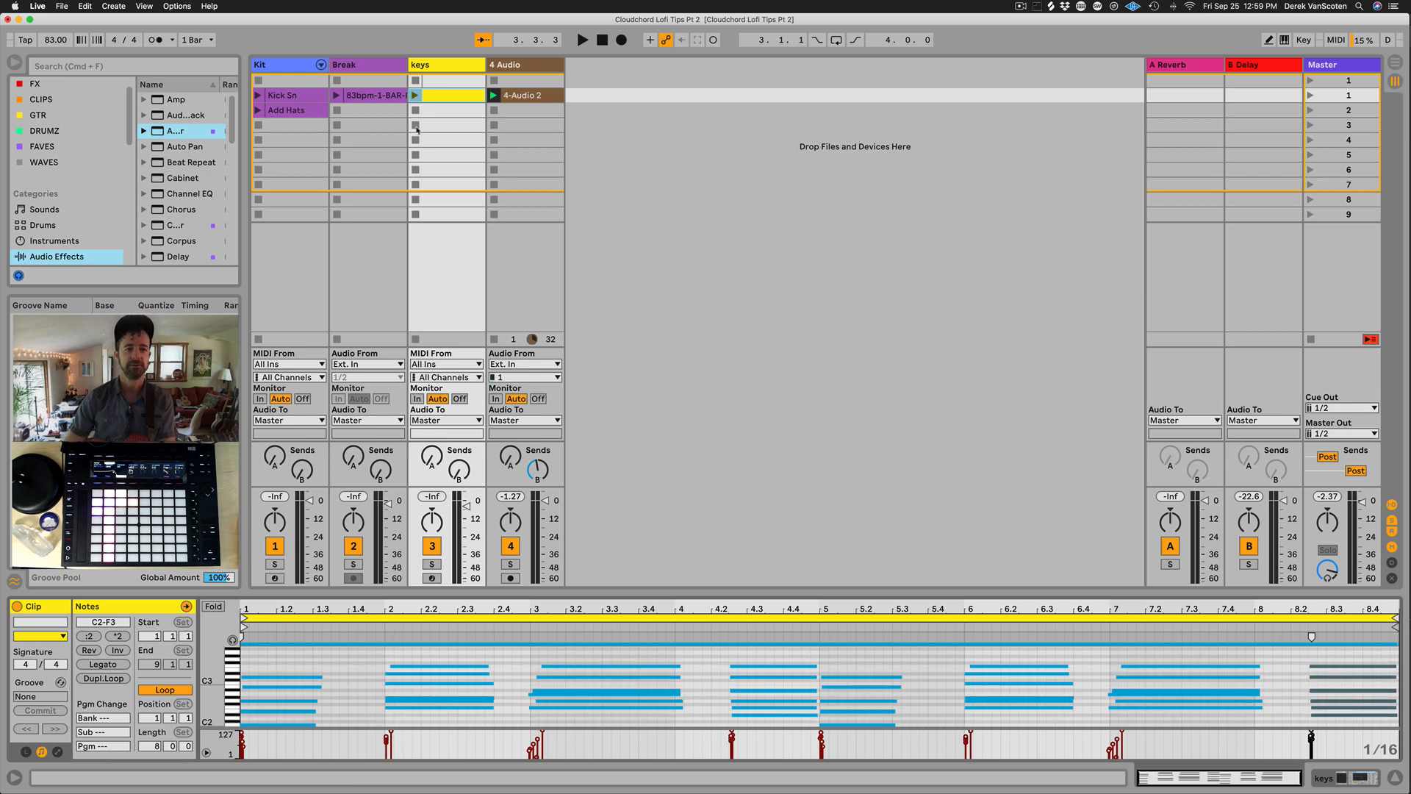
Step: Play the keys clip together with the 4-Audio 2 clip and show the keys track's devices
left_click(414, 96)
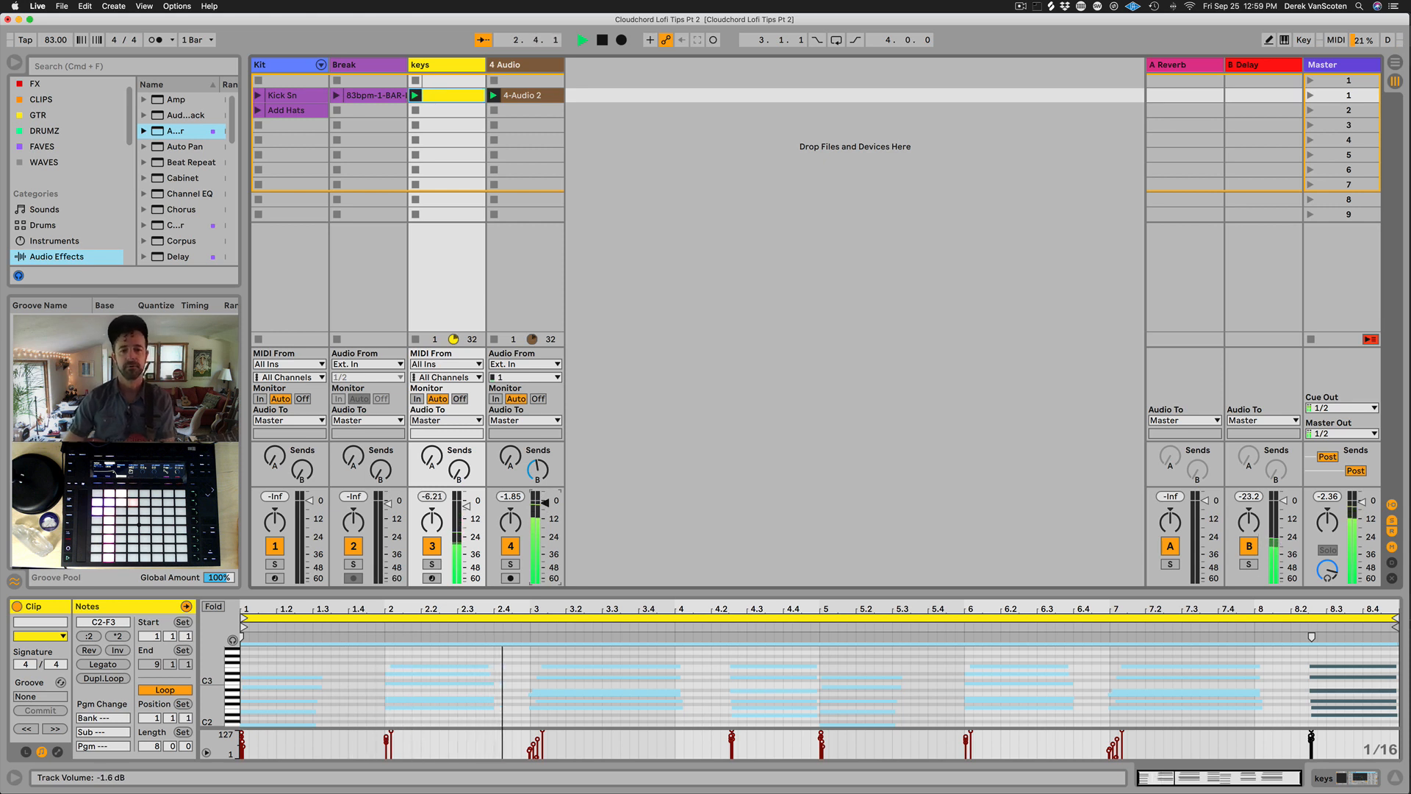
left_click(444, 66)
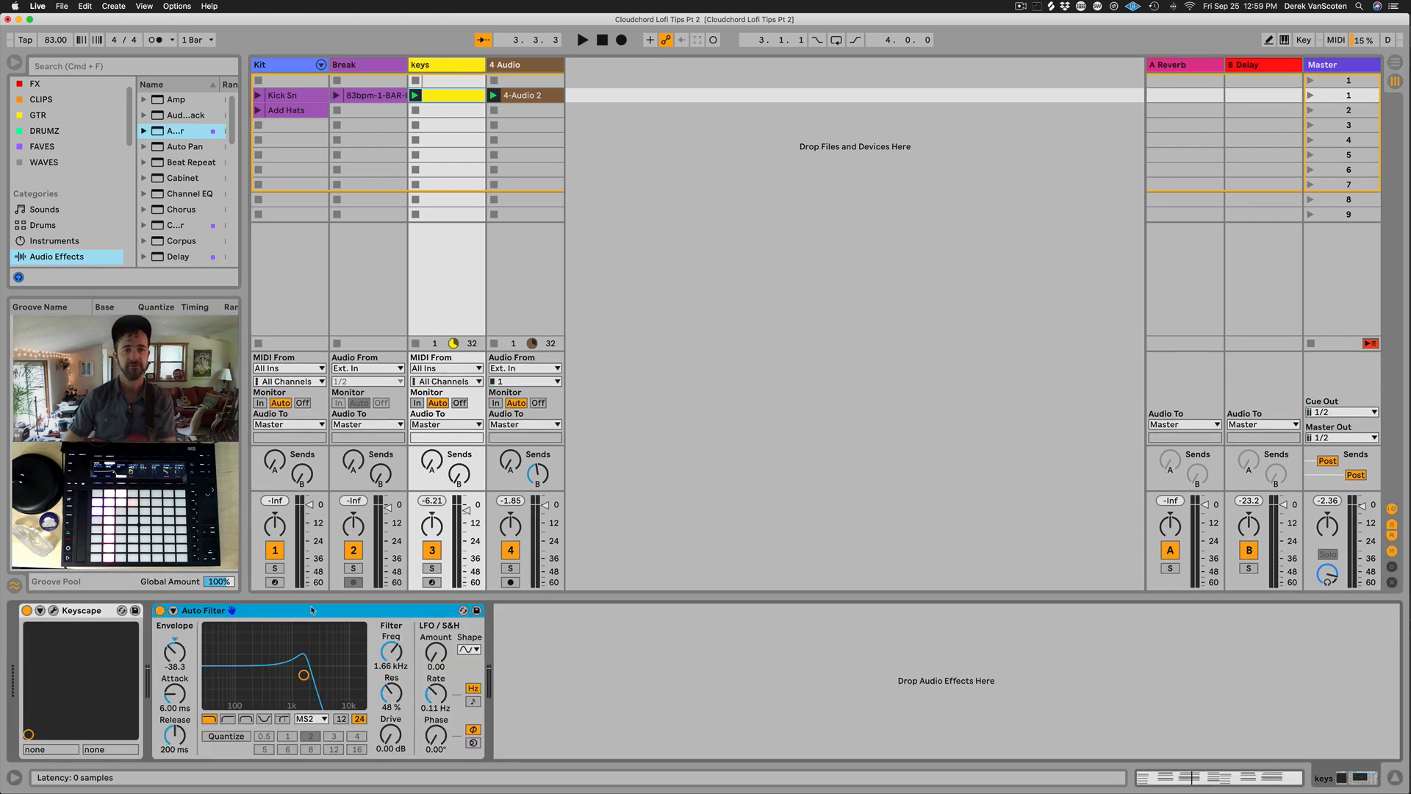
Step: Copy the keys track's Auto Filter to the end of the 4 Audio device chain, raise its frequency to 3.62 kHz, and audition both clips
left_click(513, 66)
left_click_drag(1338, 686, 1304, 684)
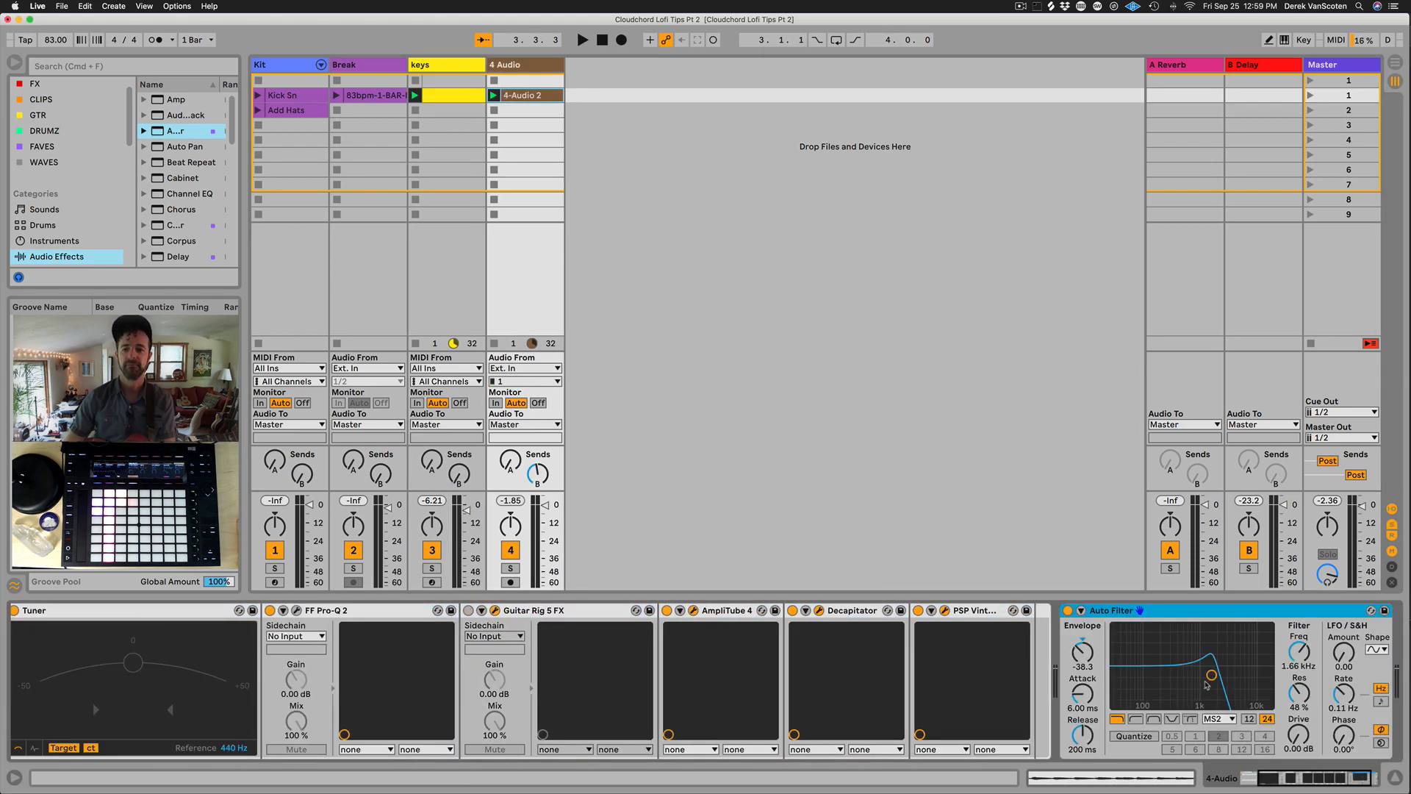
key("space")
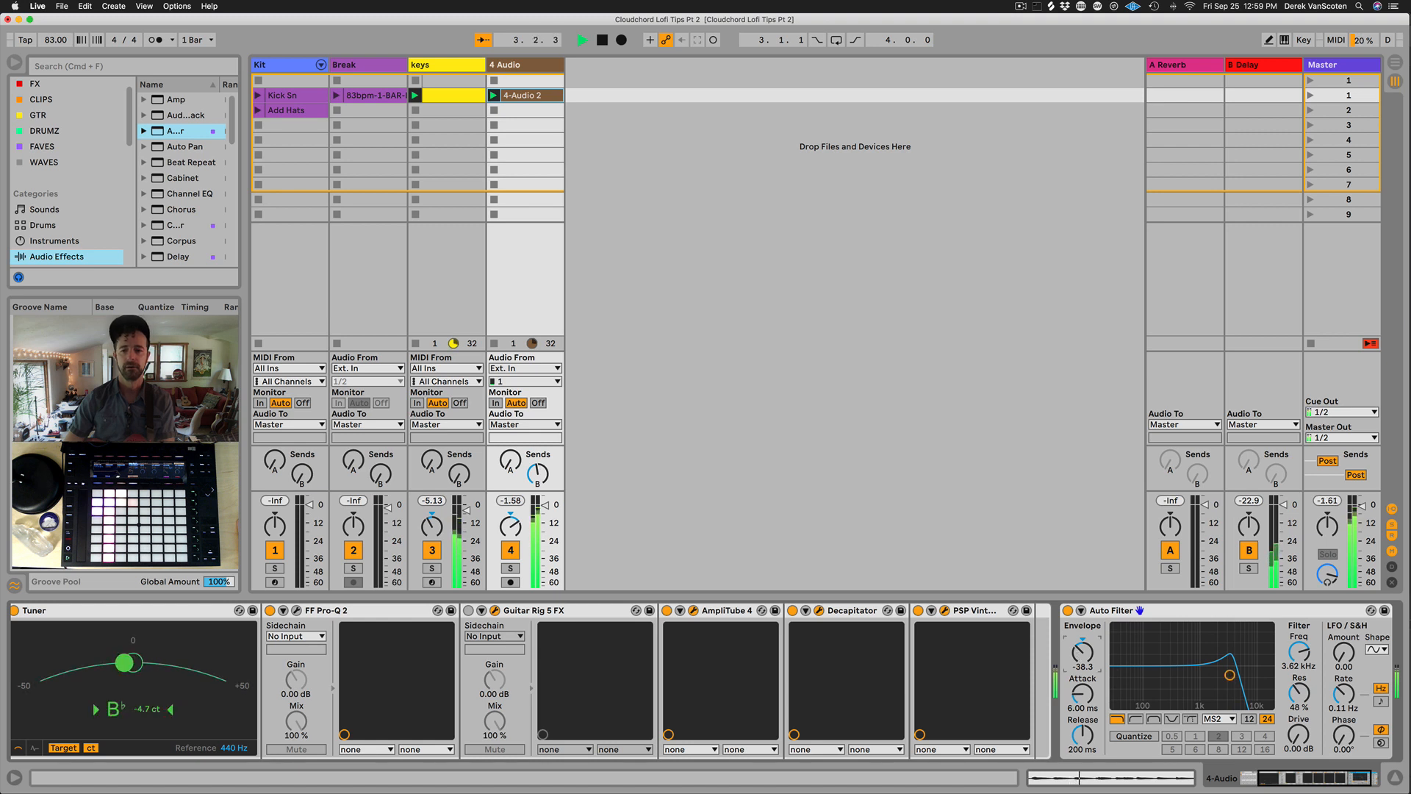
scroll(1116, 669, "right", 3)
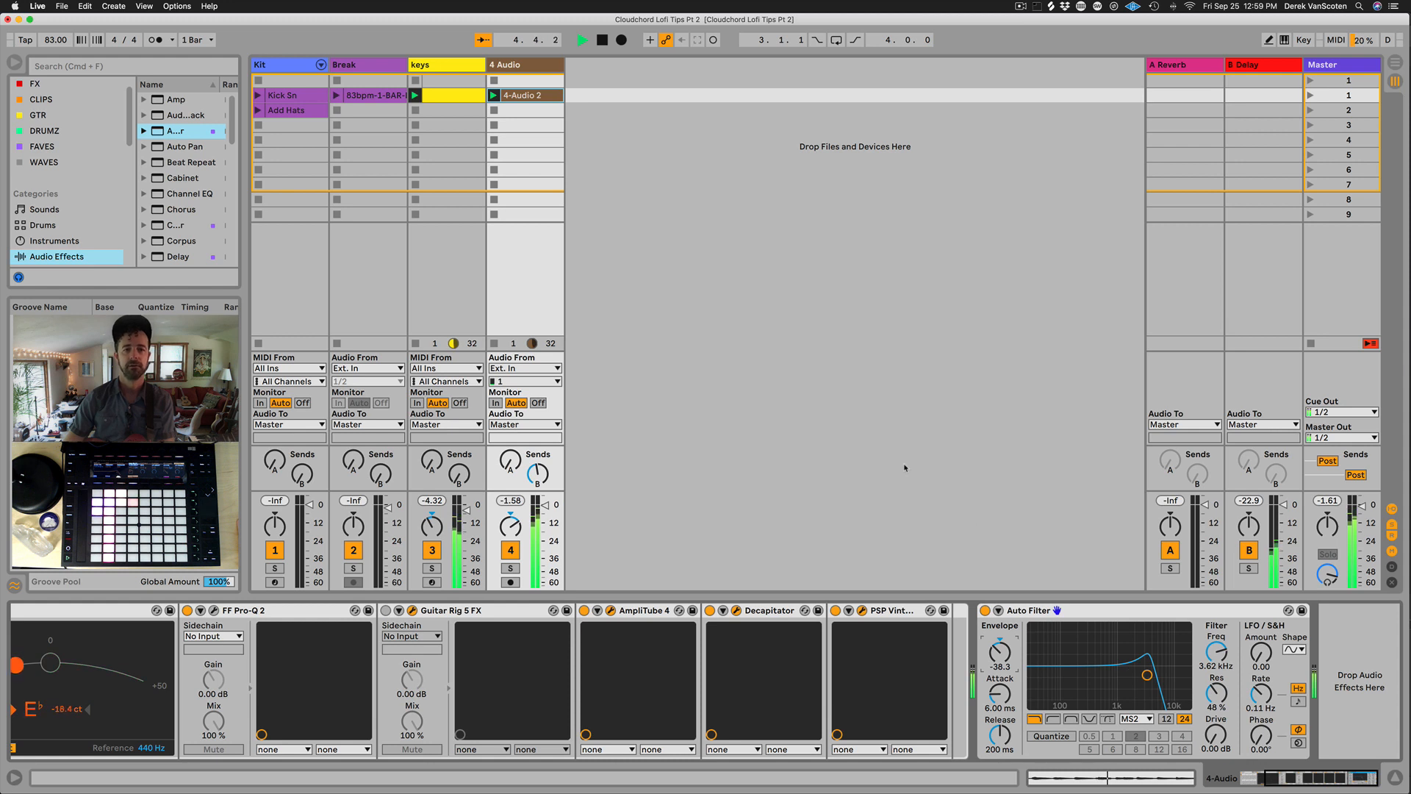
key("space")
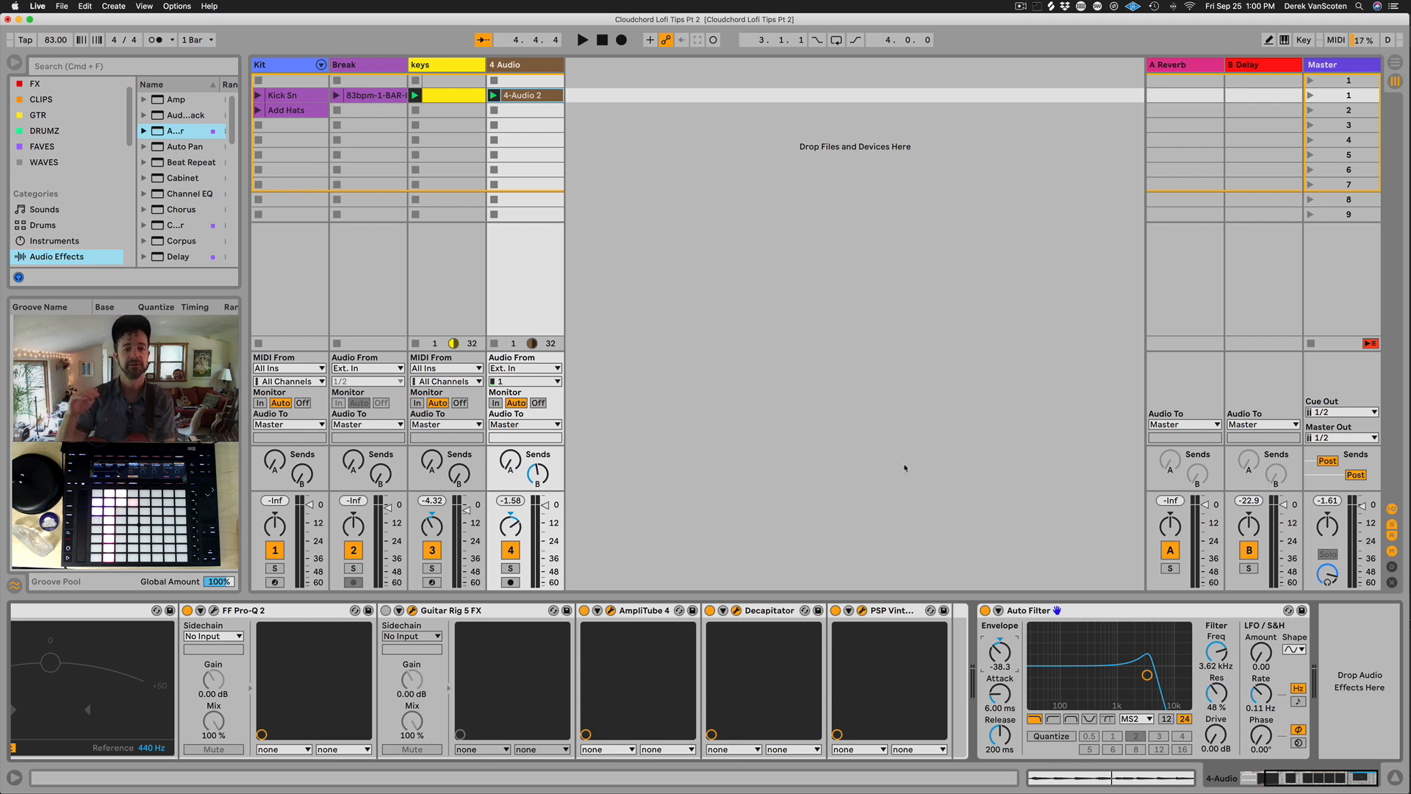
key("space")
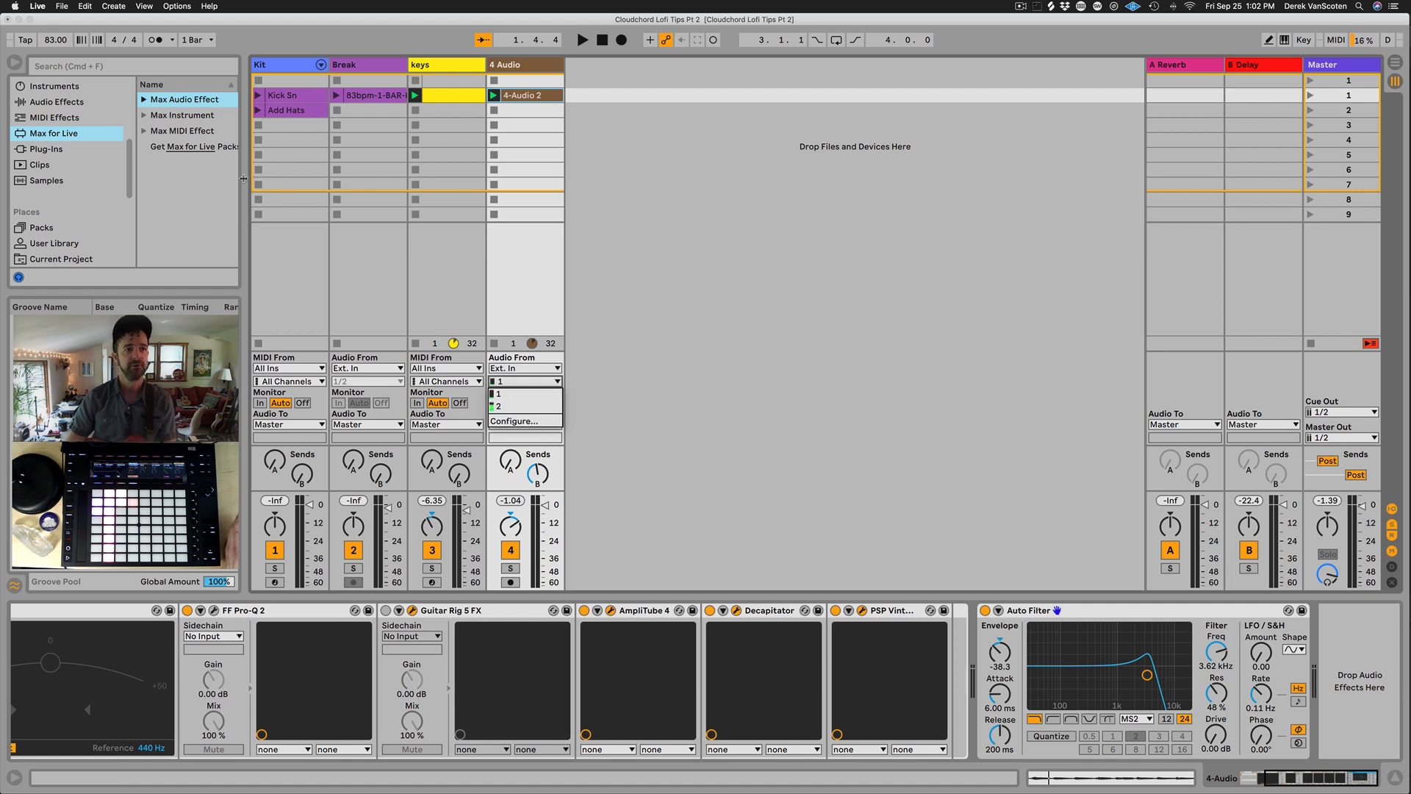
Step: Add the Max for Live audio effect LFO after the Auto Filter on the 4 Audio track
left_click(380, 169)
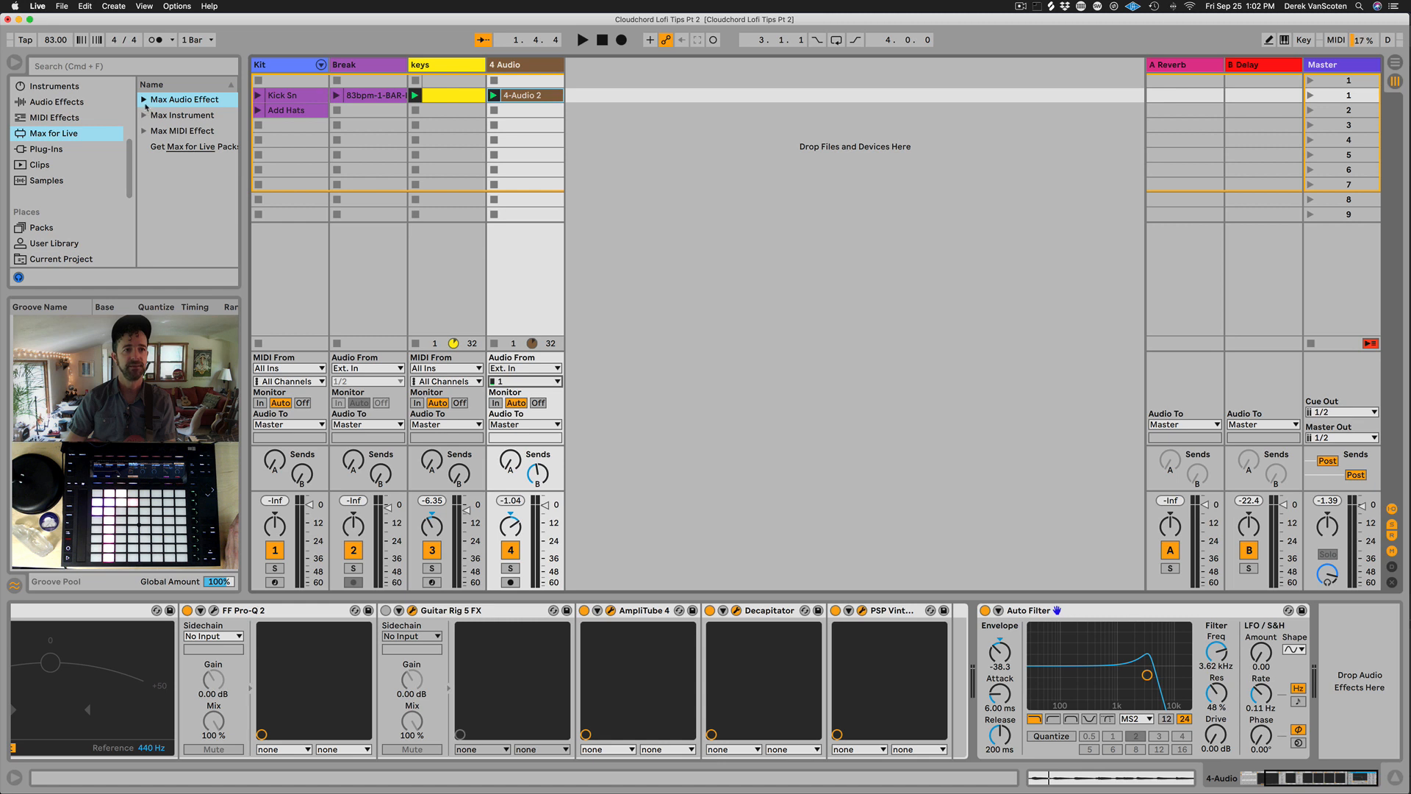
left_click(144, 100)
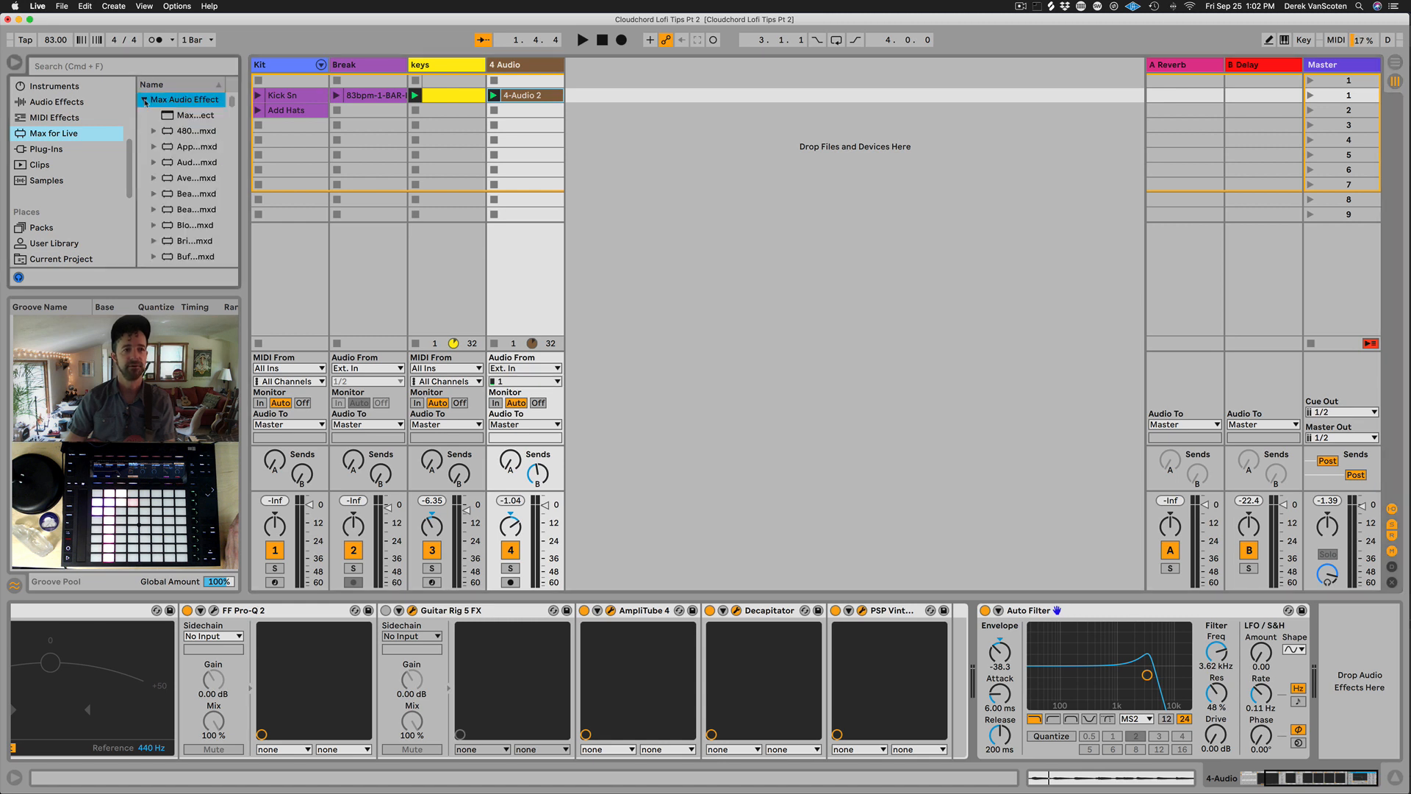
left_click_drag(262, 132, 292, 133)
scroll(220, 157, "down", 10)
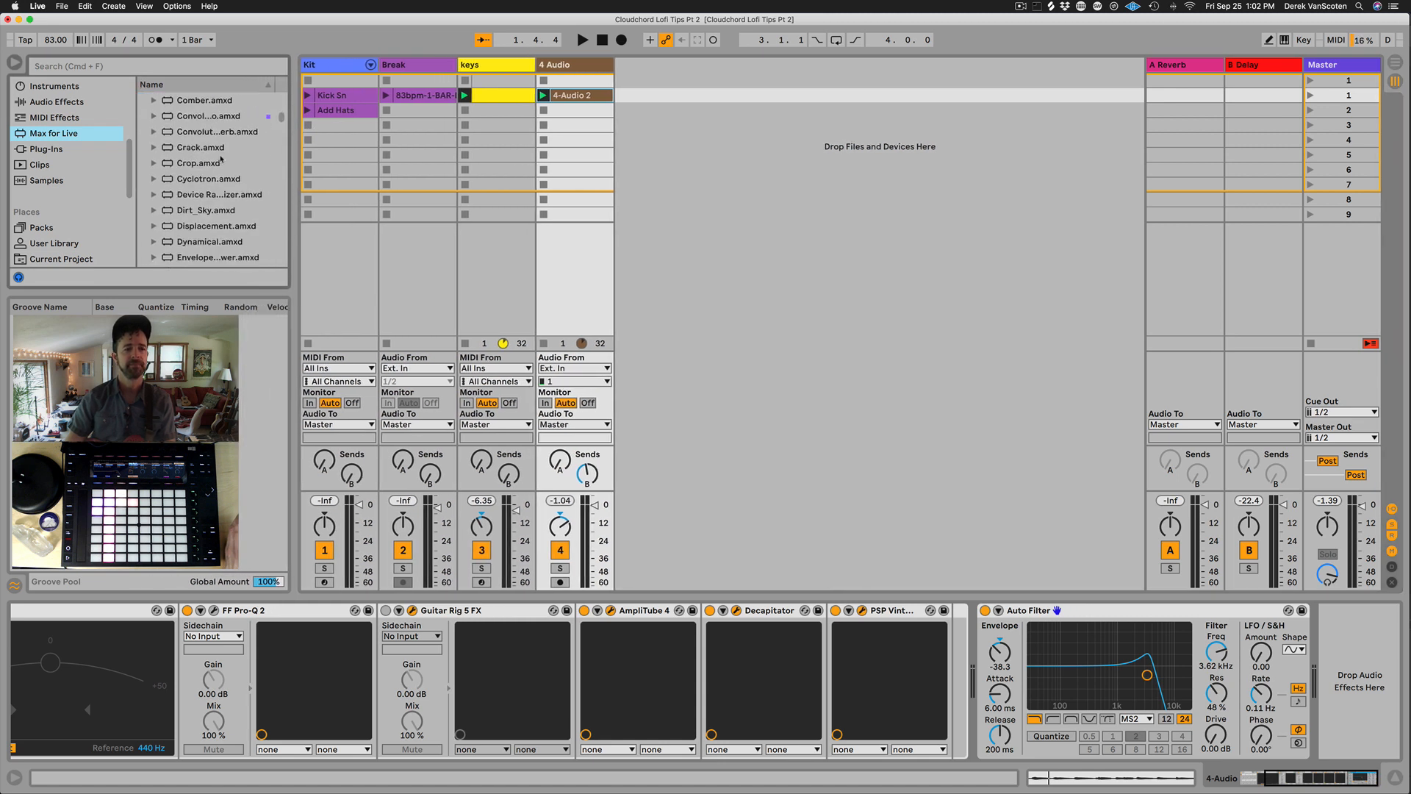
scroll(220, 157, "down", 5)
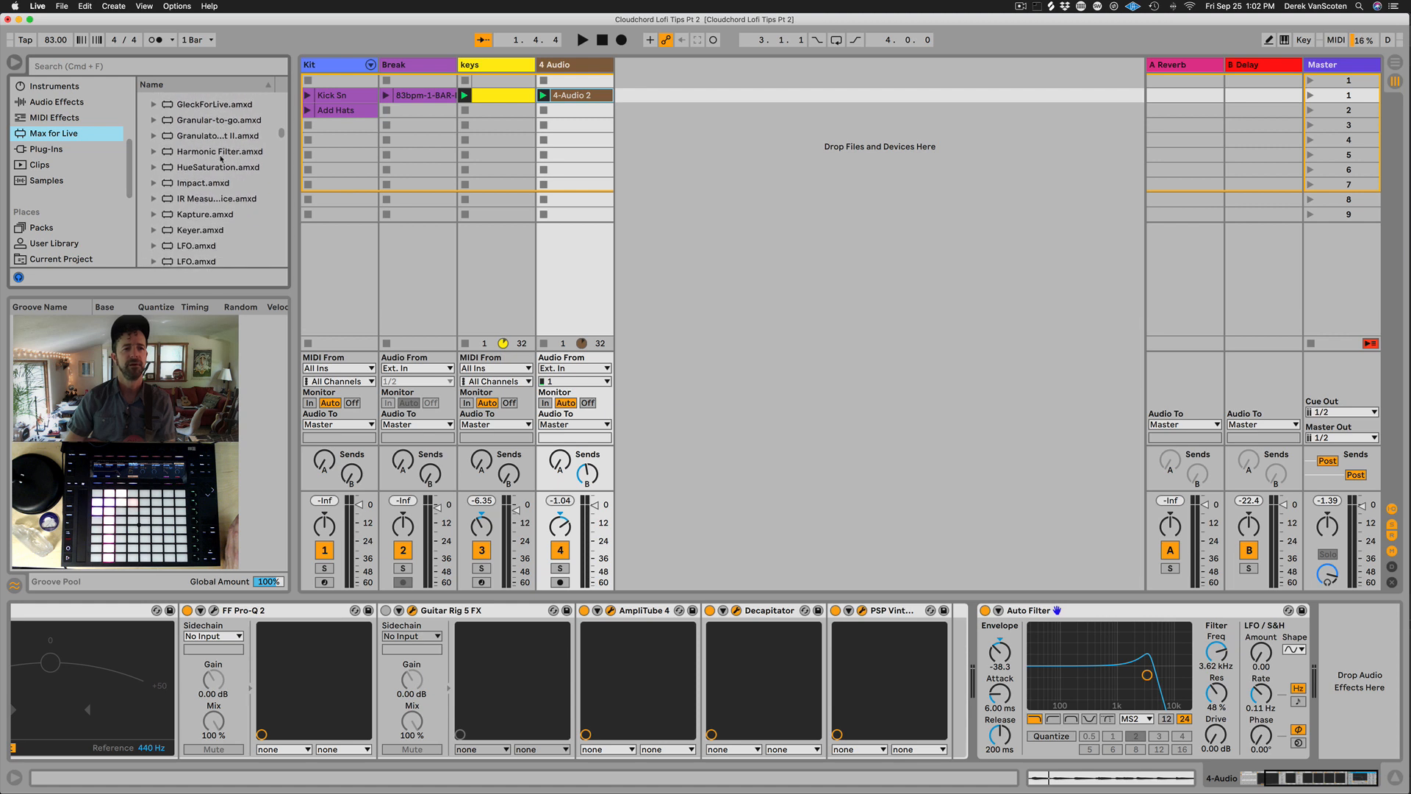
left_click_drag(177, 198, 800, 373)
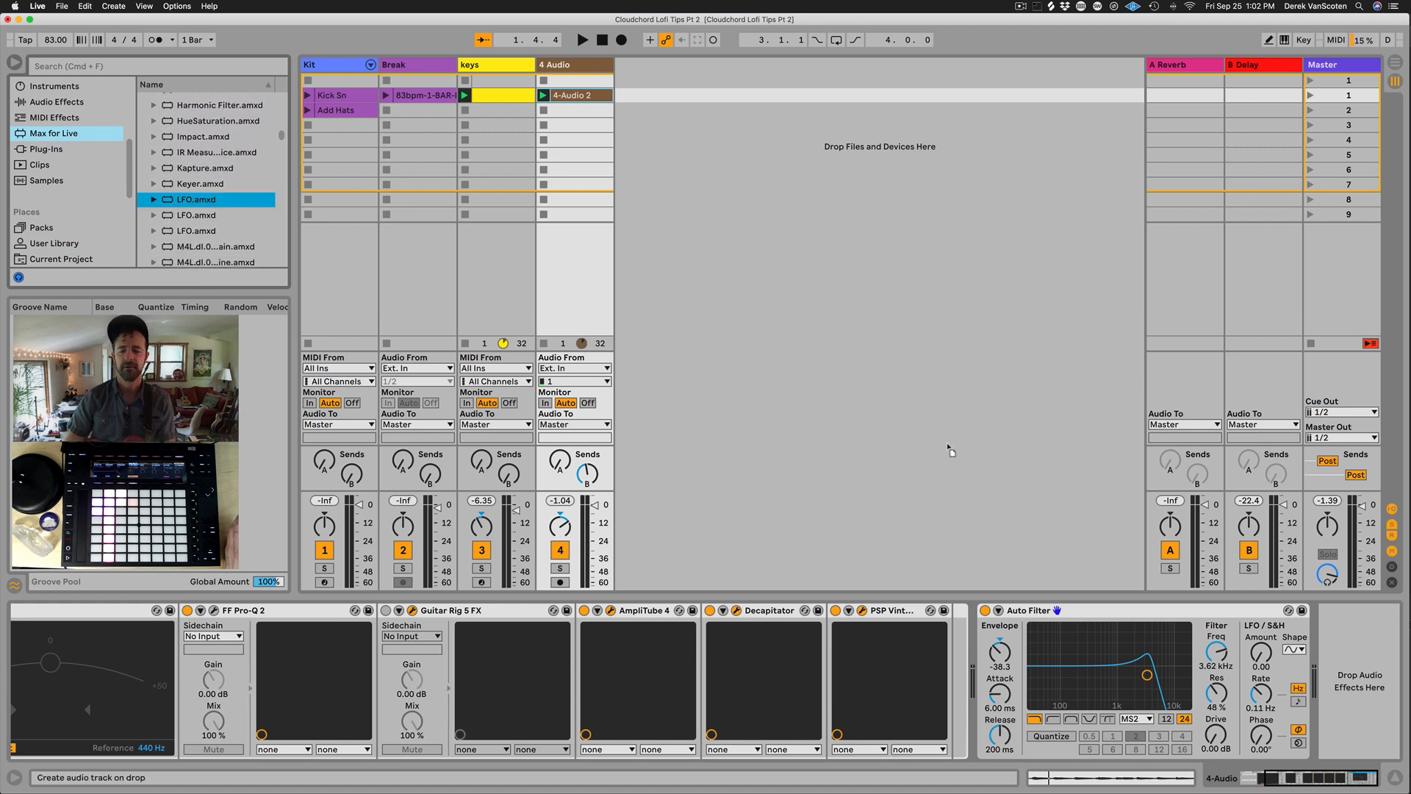
left_click_drag(948, 450, 1347, 653)
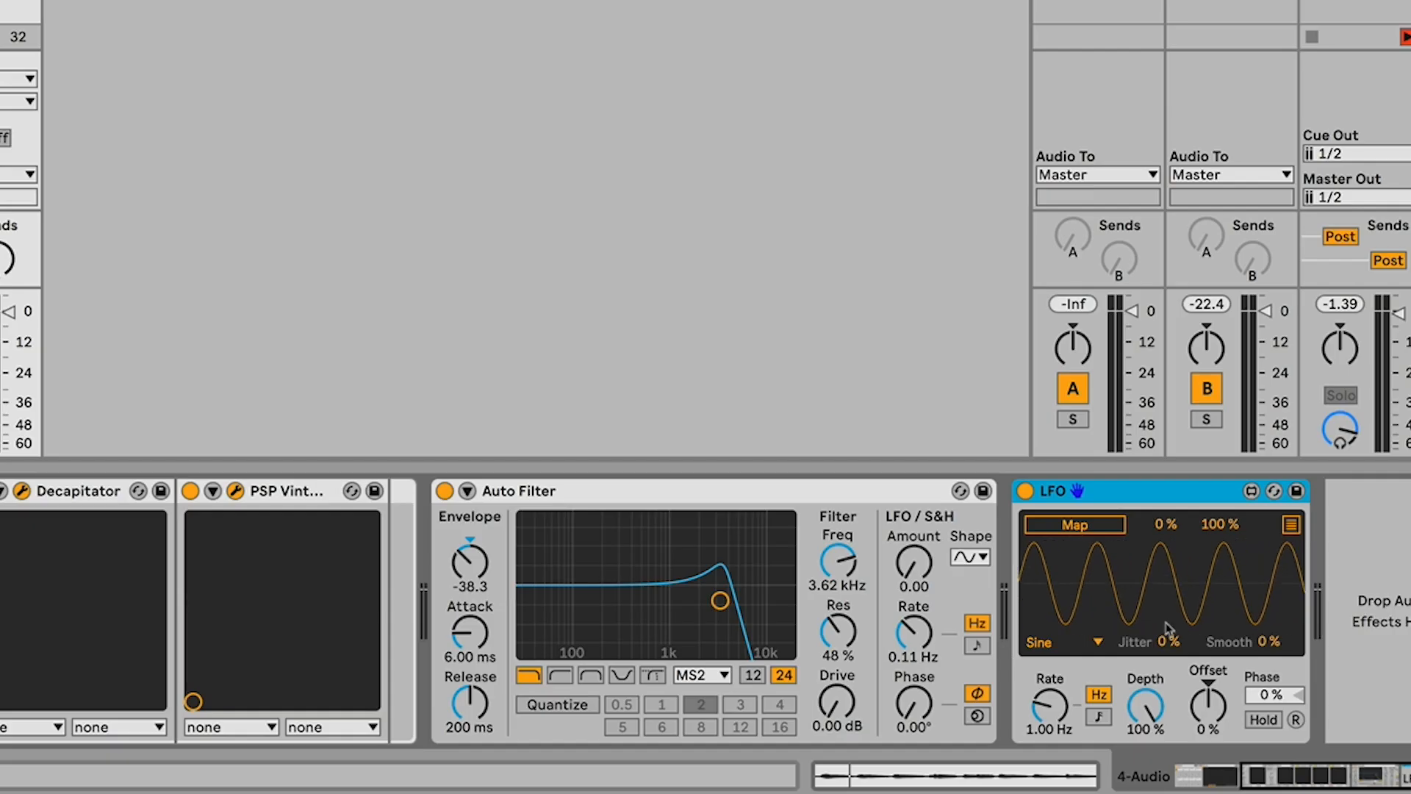
Step: Map the LFO to the Auto Filter's frequency and set its rate to 0.25 Hz and depth to 42.5 %
left_click(1085, 527)
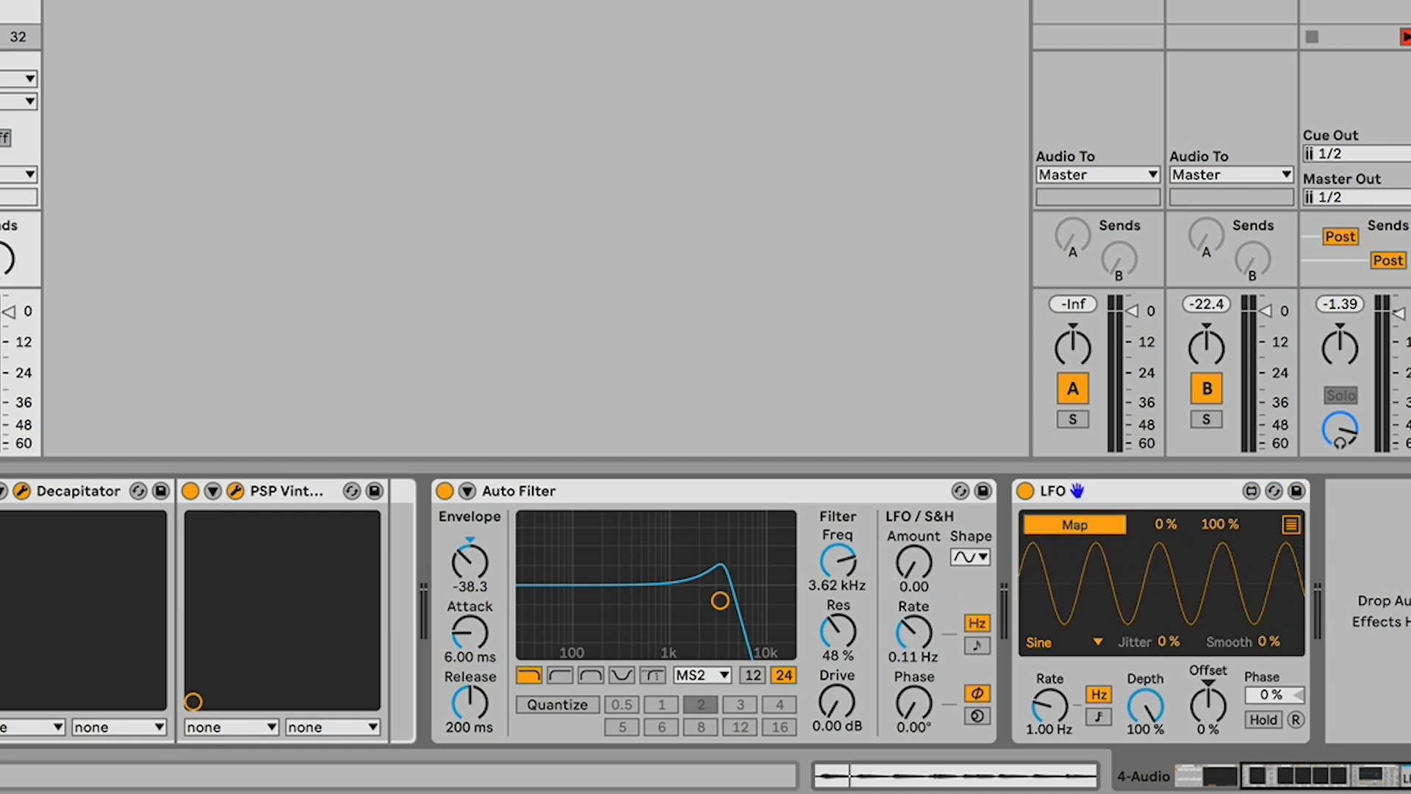
left_click(838, 563)
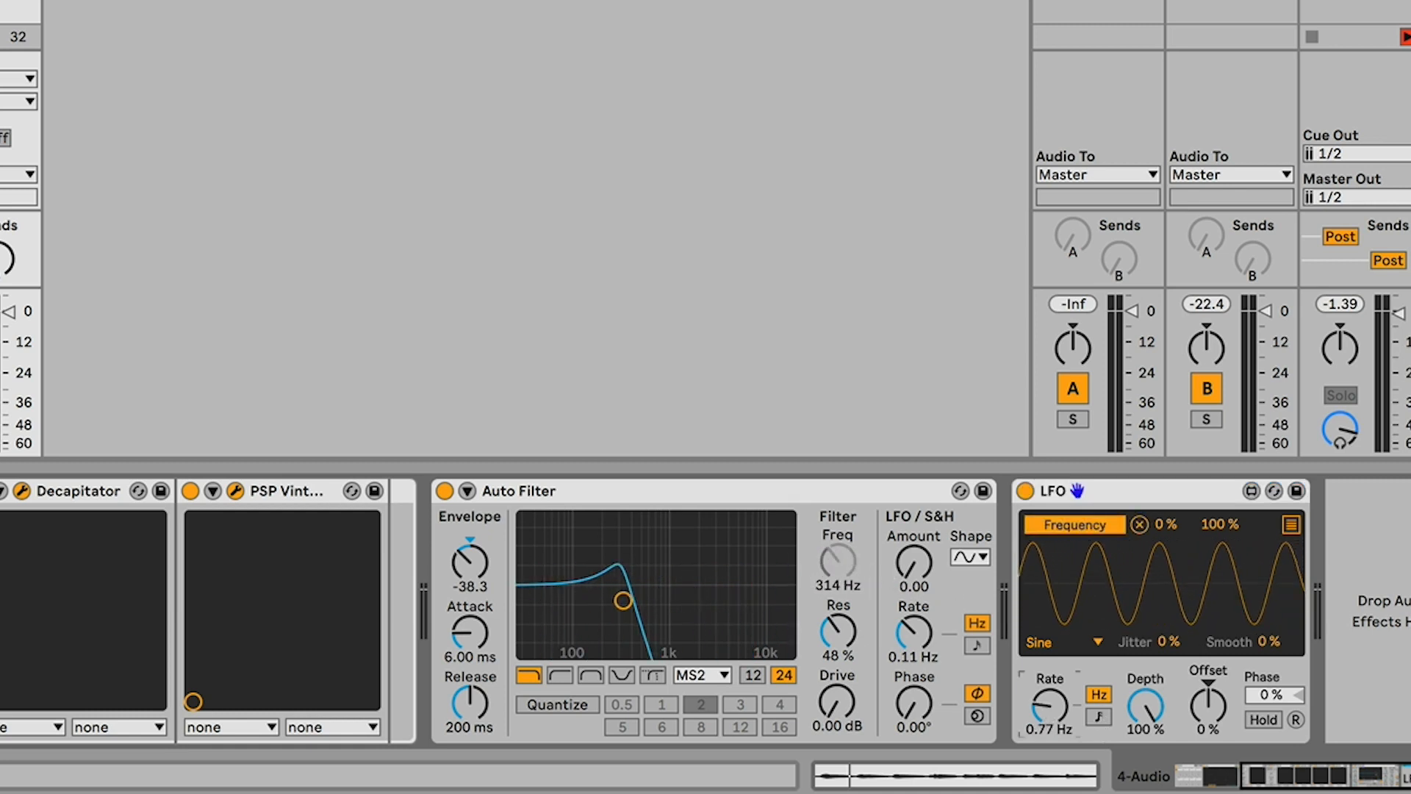
left_click_drag(1049, 705, 1050, 744)
left_click_drag(1146, 708, 1145, 792)
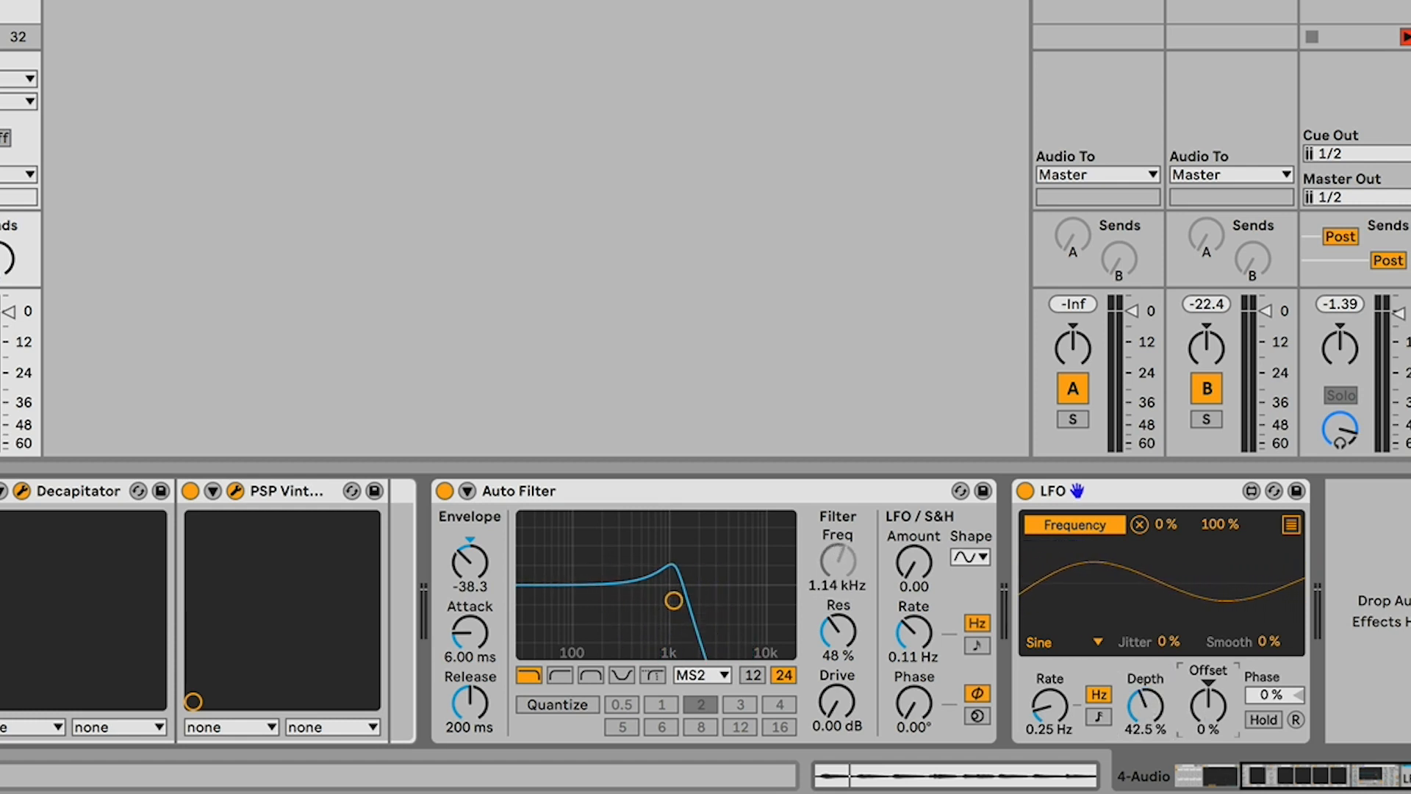
Step: With playback running, slow the LFO's rate to 0.02 Hz and set its offset to 55 %
left_click_drag(1209, 705, 1208, 714)
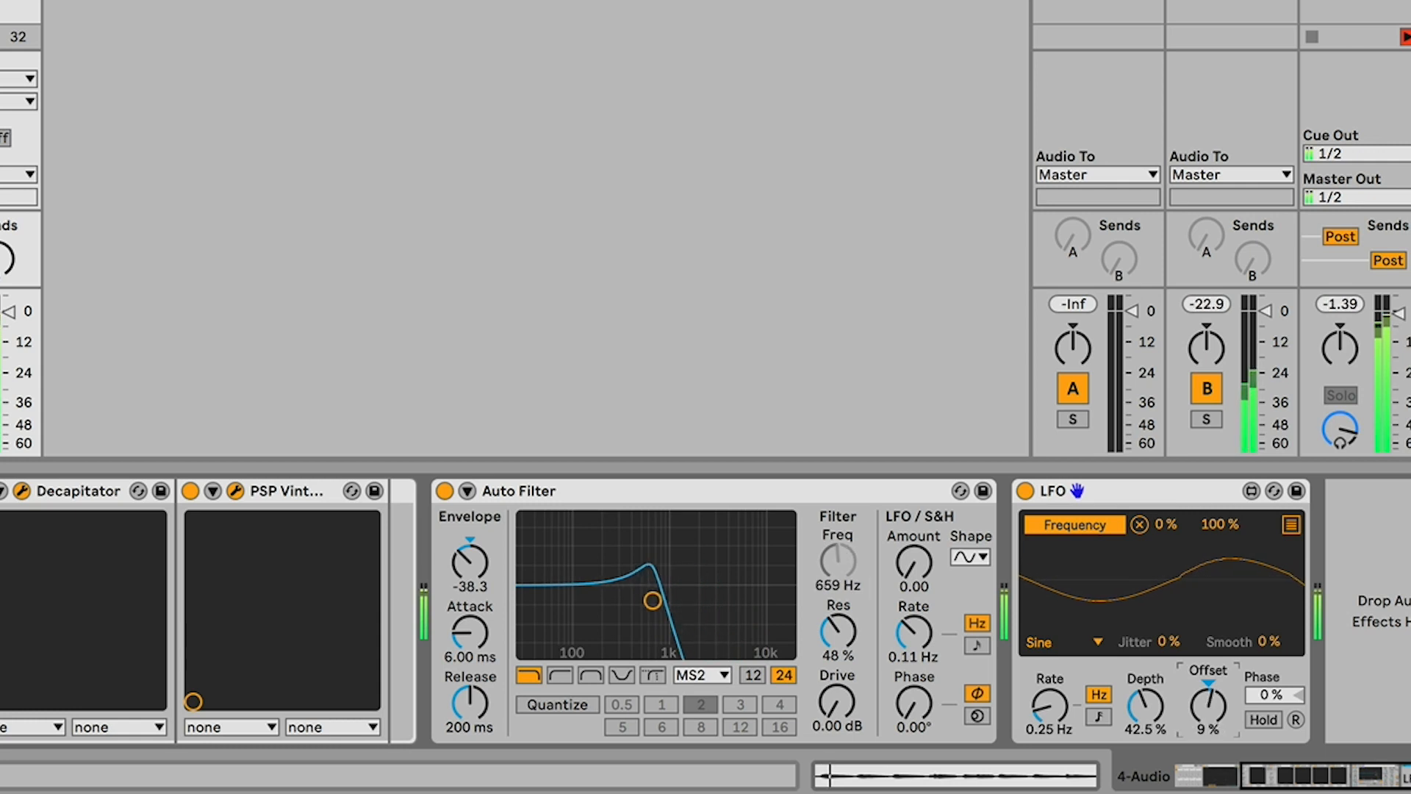
left_click_drag(1052, 704, 1052, 743)
left_click_drag(1209, 706, 1209, 674)
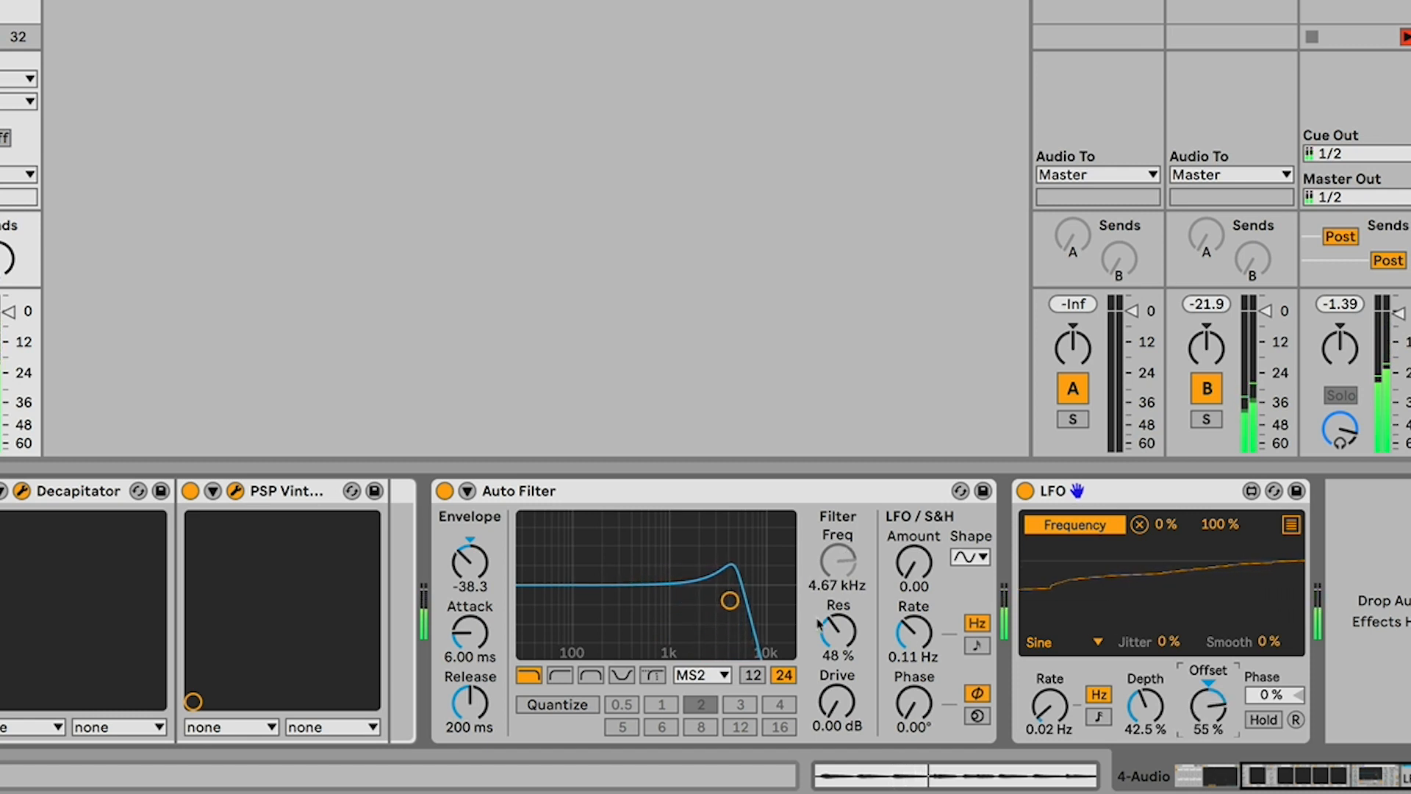
Step: Set Auto Filter resonance to 29 % and envelope to -66.5, and LFO depth to 33.1 % with offset at 26 %
left_click_drag(838, 632, 838, 643)
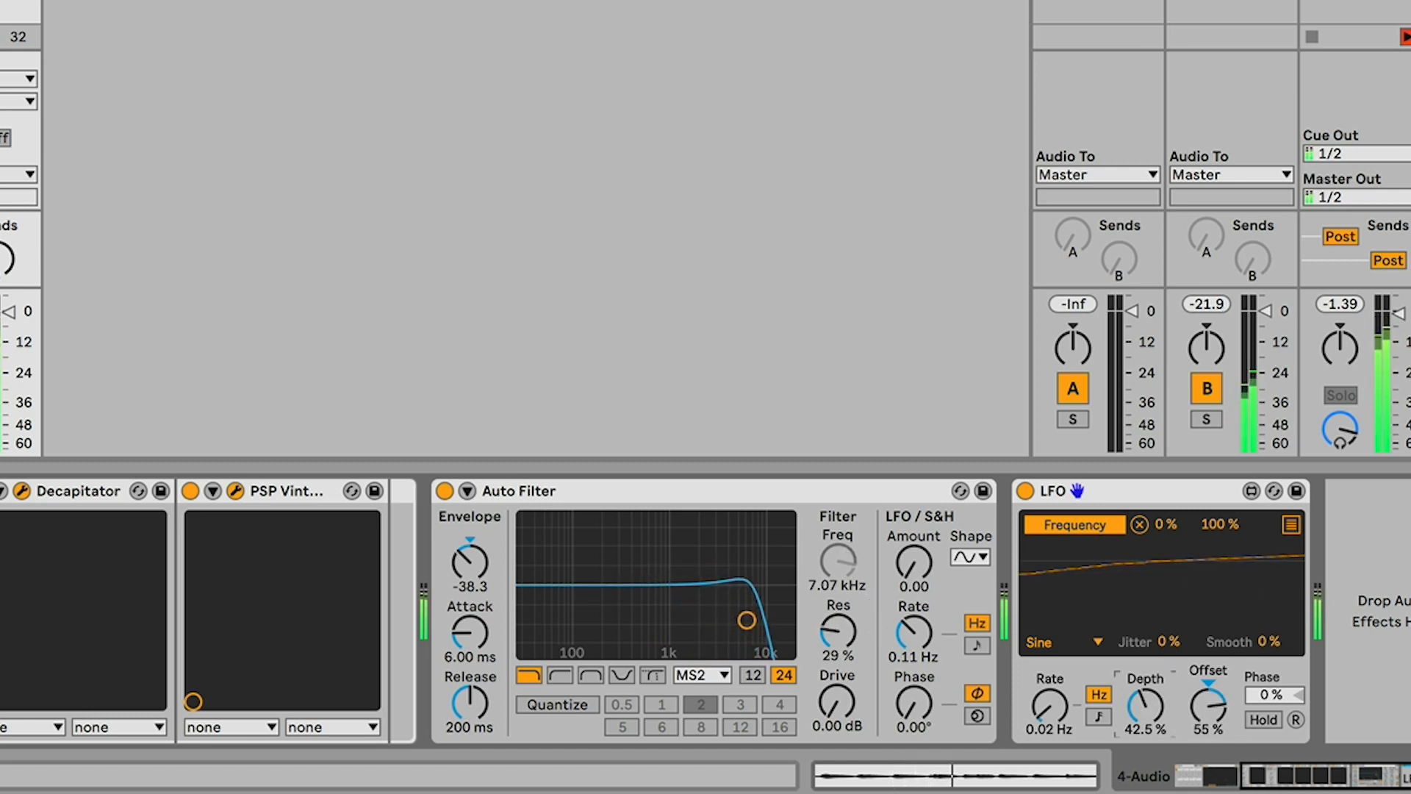
left_click_drag(1145, 705, 1207, 708)
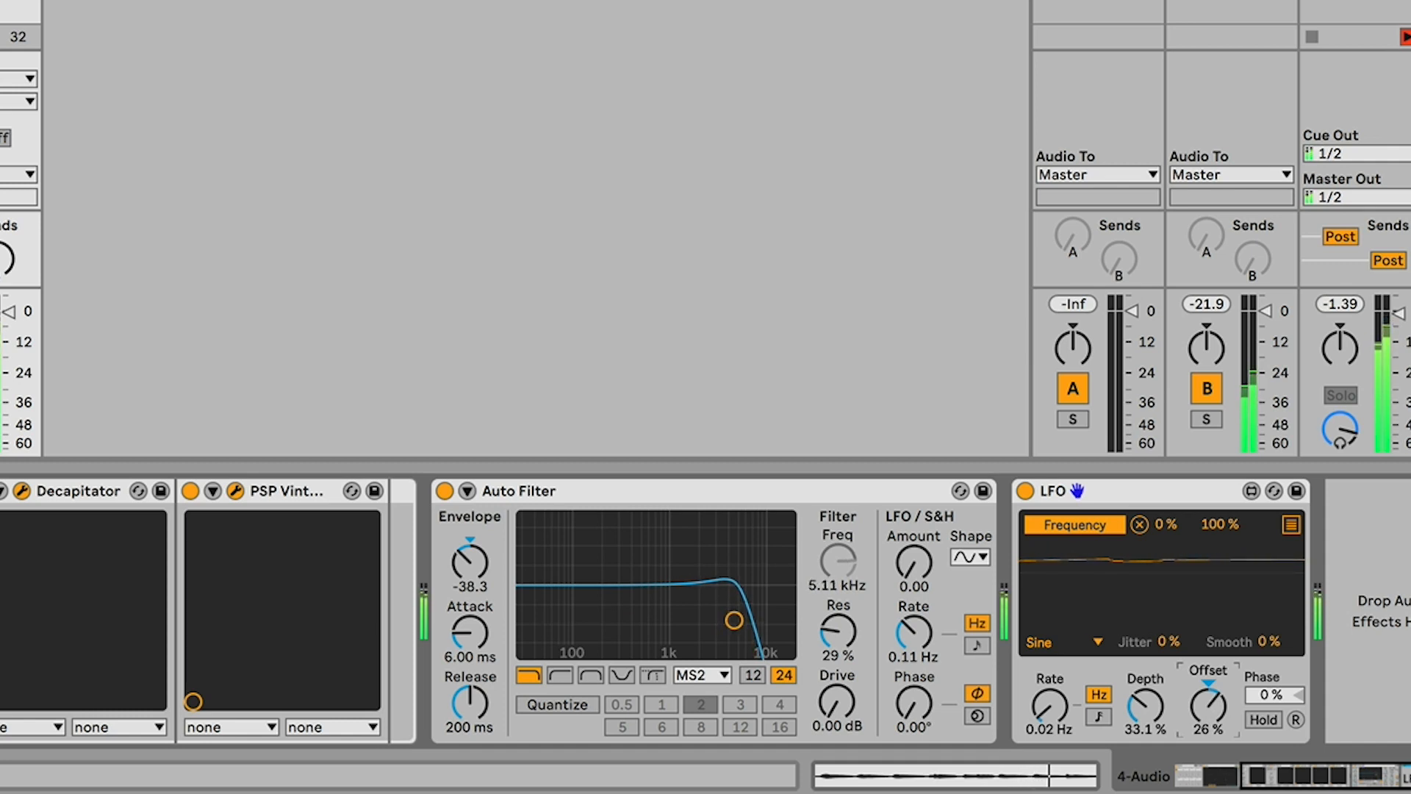
left_click_drag(470, 563, 470, 582)
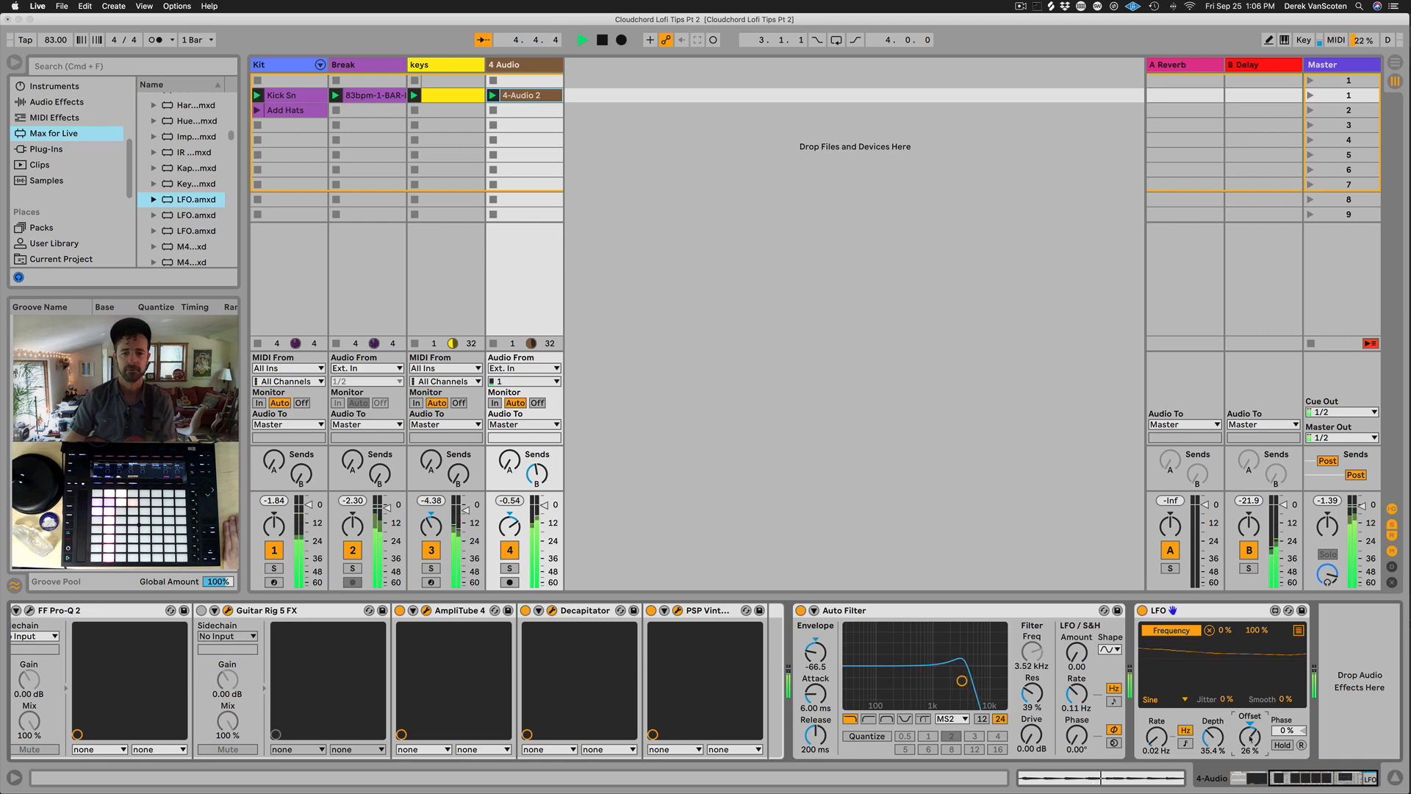
Step: Check the 4-Audio 2 clip's sample view, return to the devices, and set the LFO's depth to 21.3 % and offset to 55 %
key("shift+Tab")
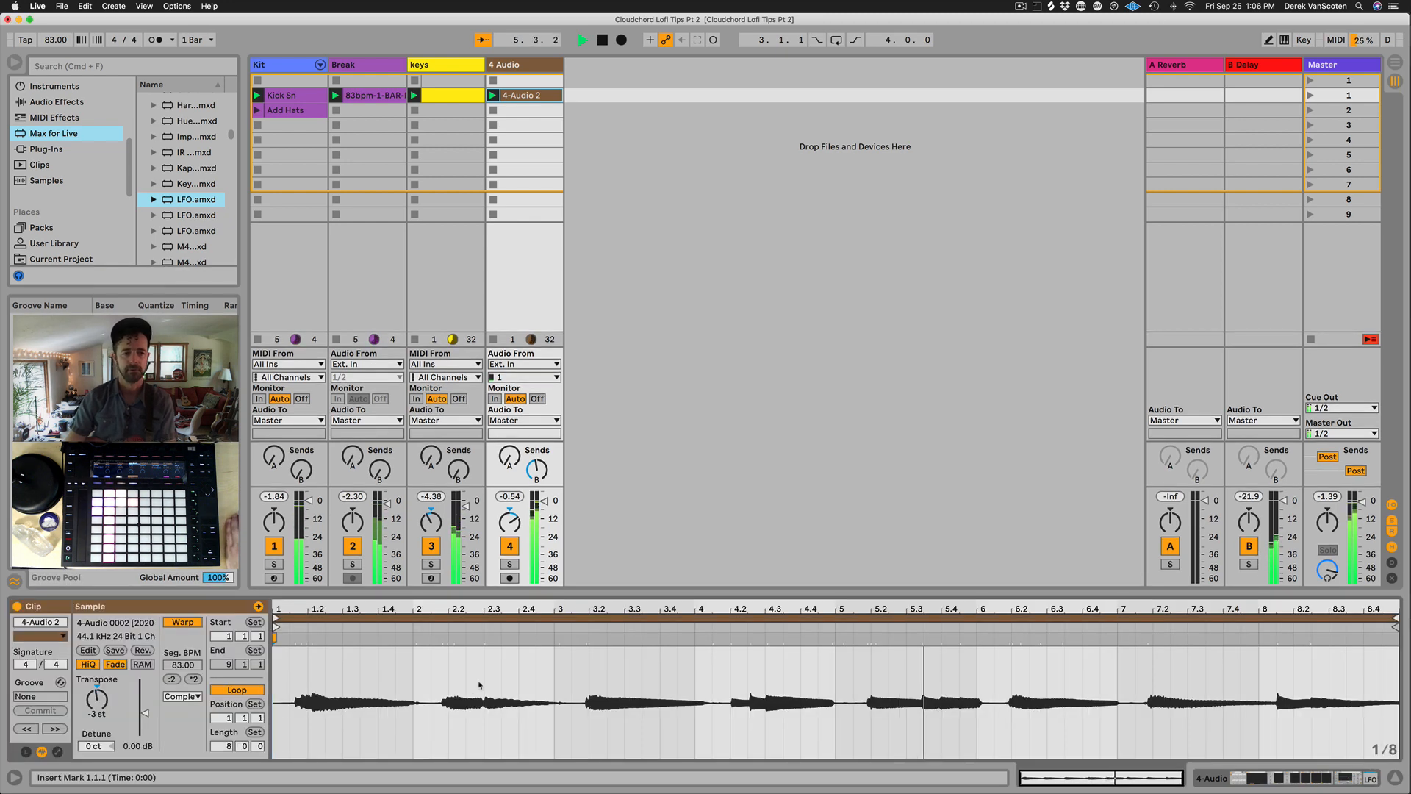
key("shift+Tab")
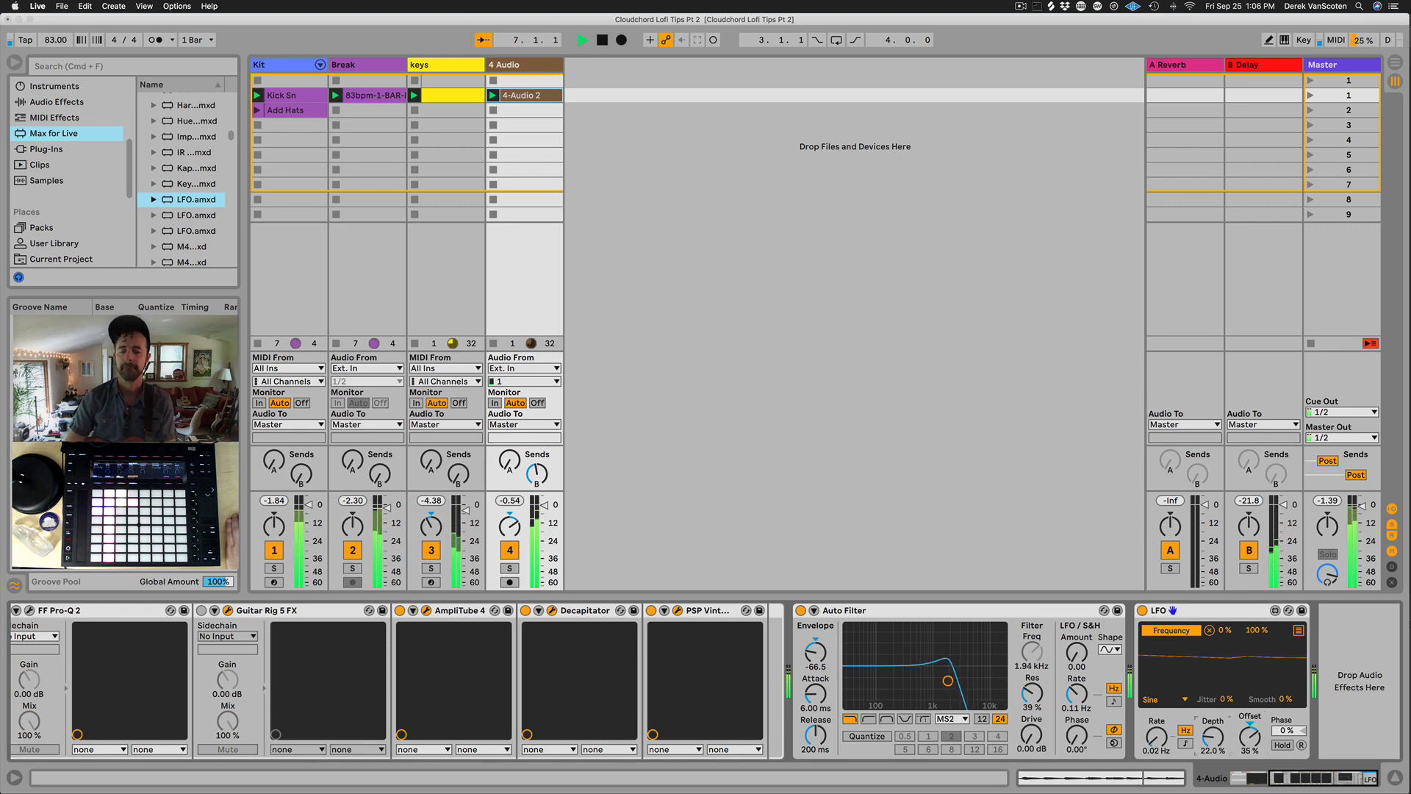
left_click_drag(1250, 737, 1250, 729)
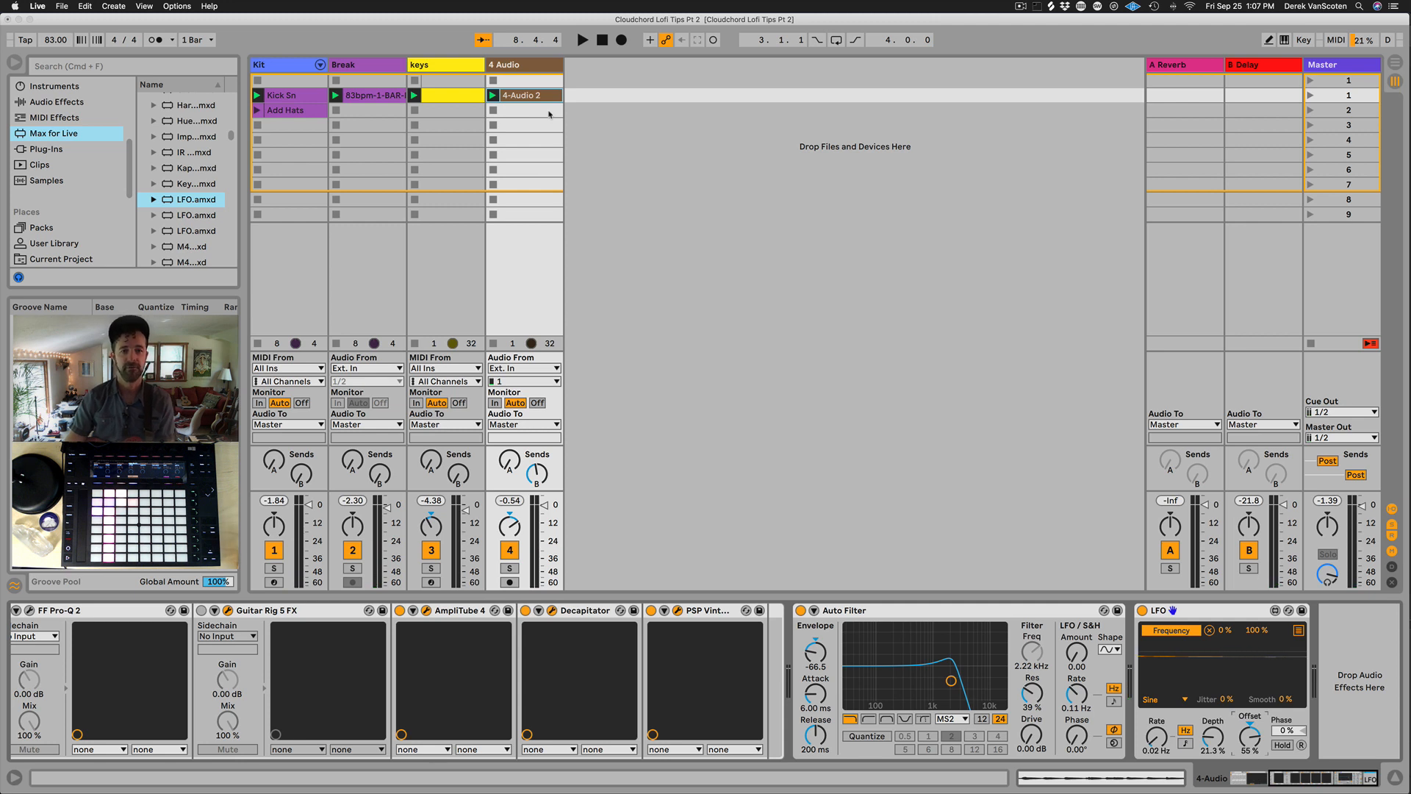
scroll(74, 206, "down", 2)
left_click(79, 169)
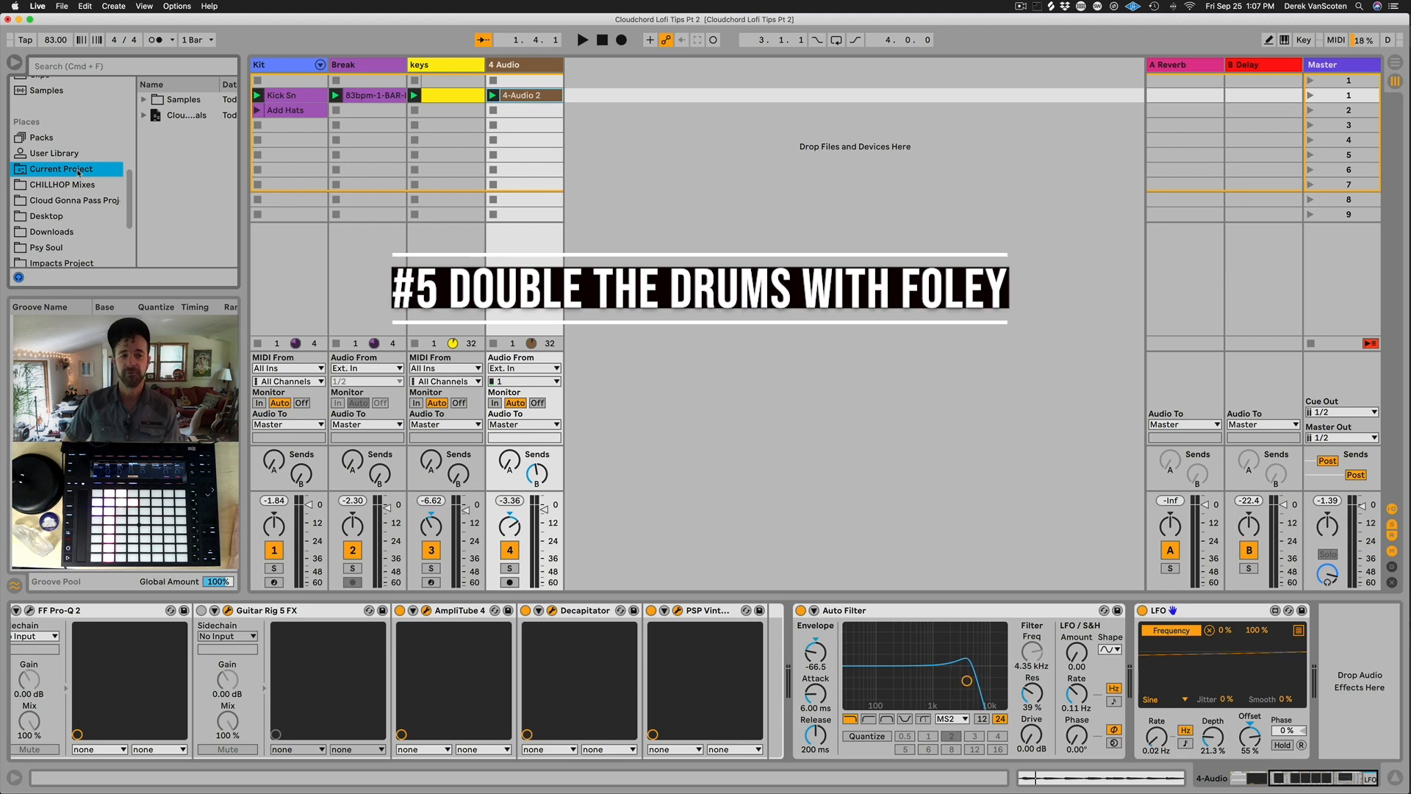
scroll(80, 170, "up", 3)
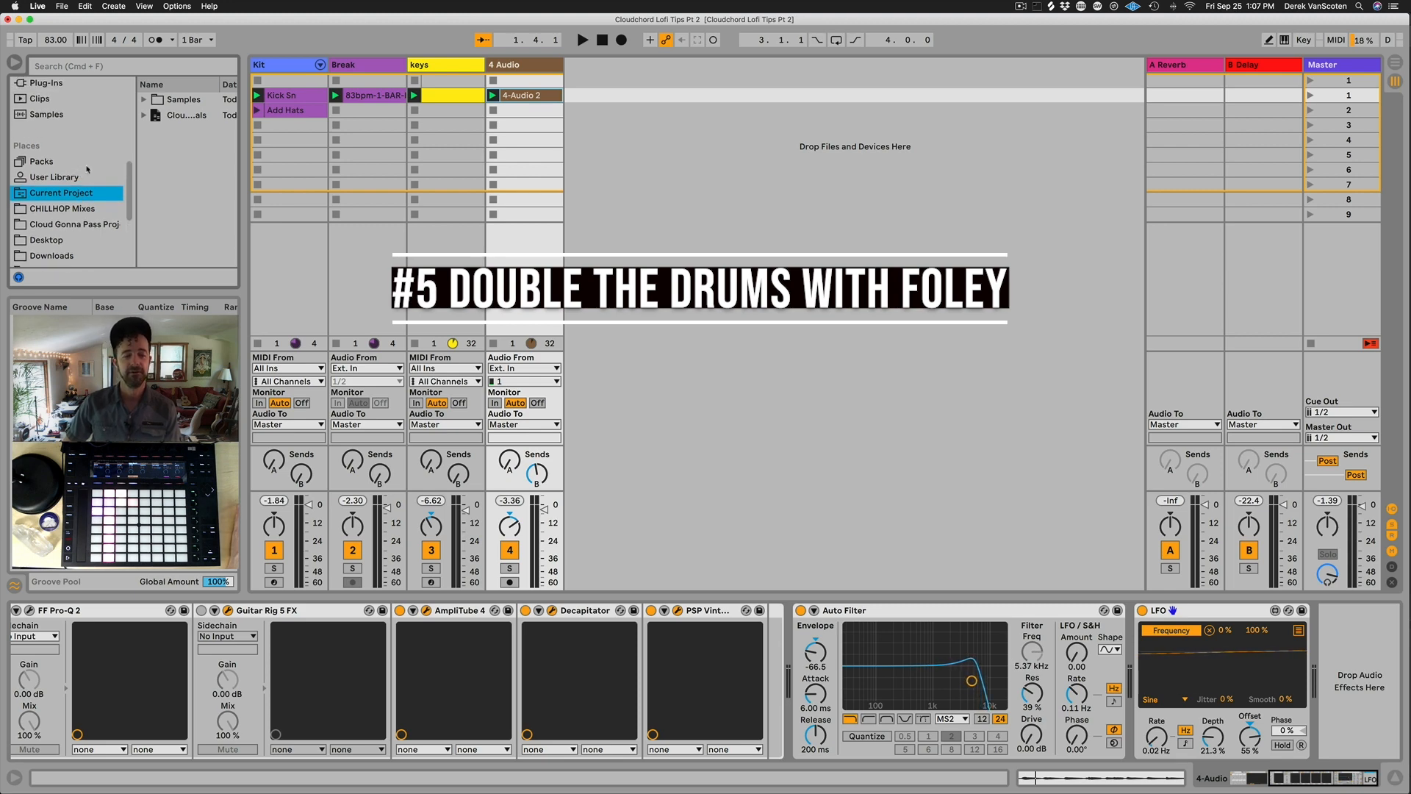
Step: Duplicate the Kit track with its clips and select the copy's Add Hats clip
left_click(273, 70)
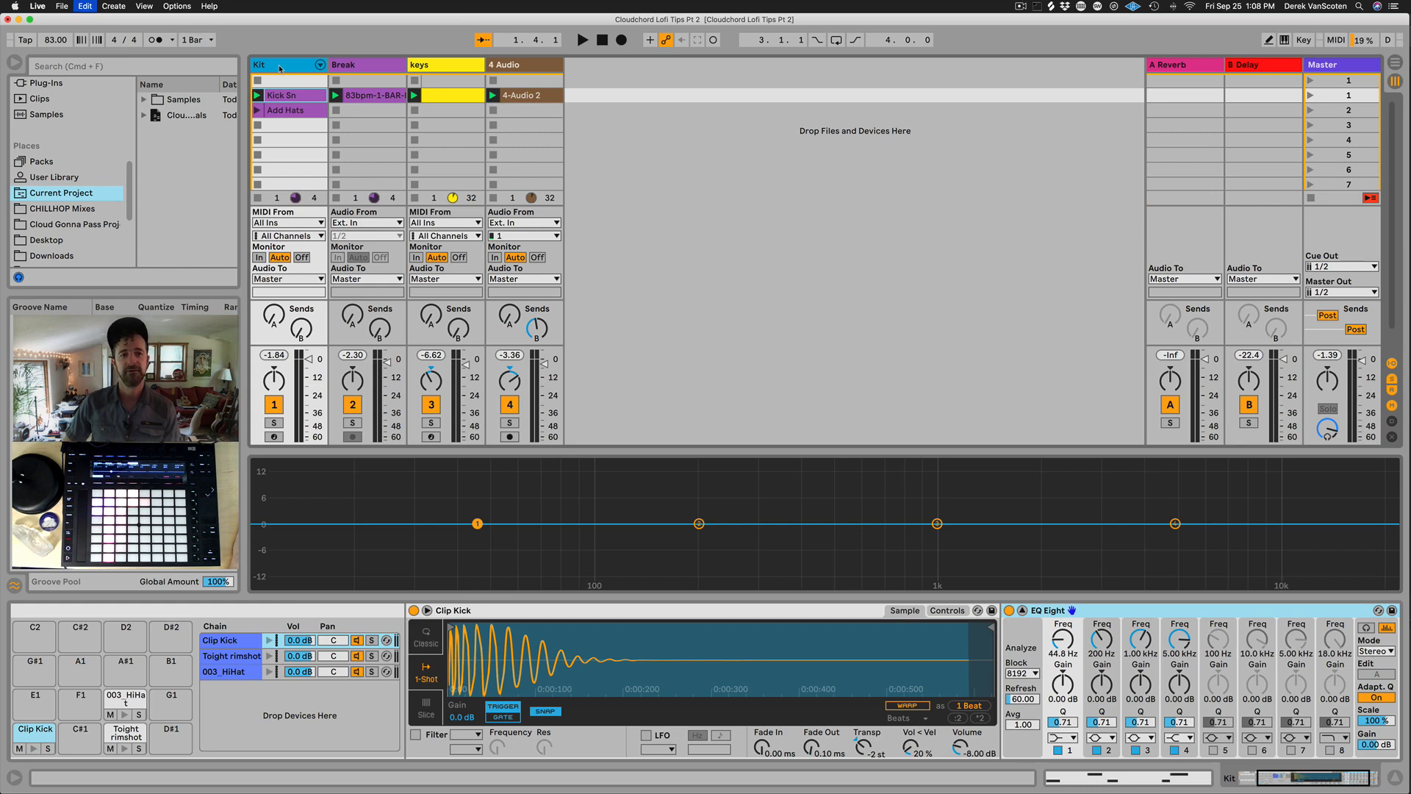
key("super+d")
left_click(368, 110)
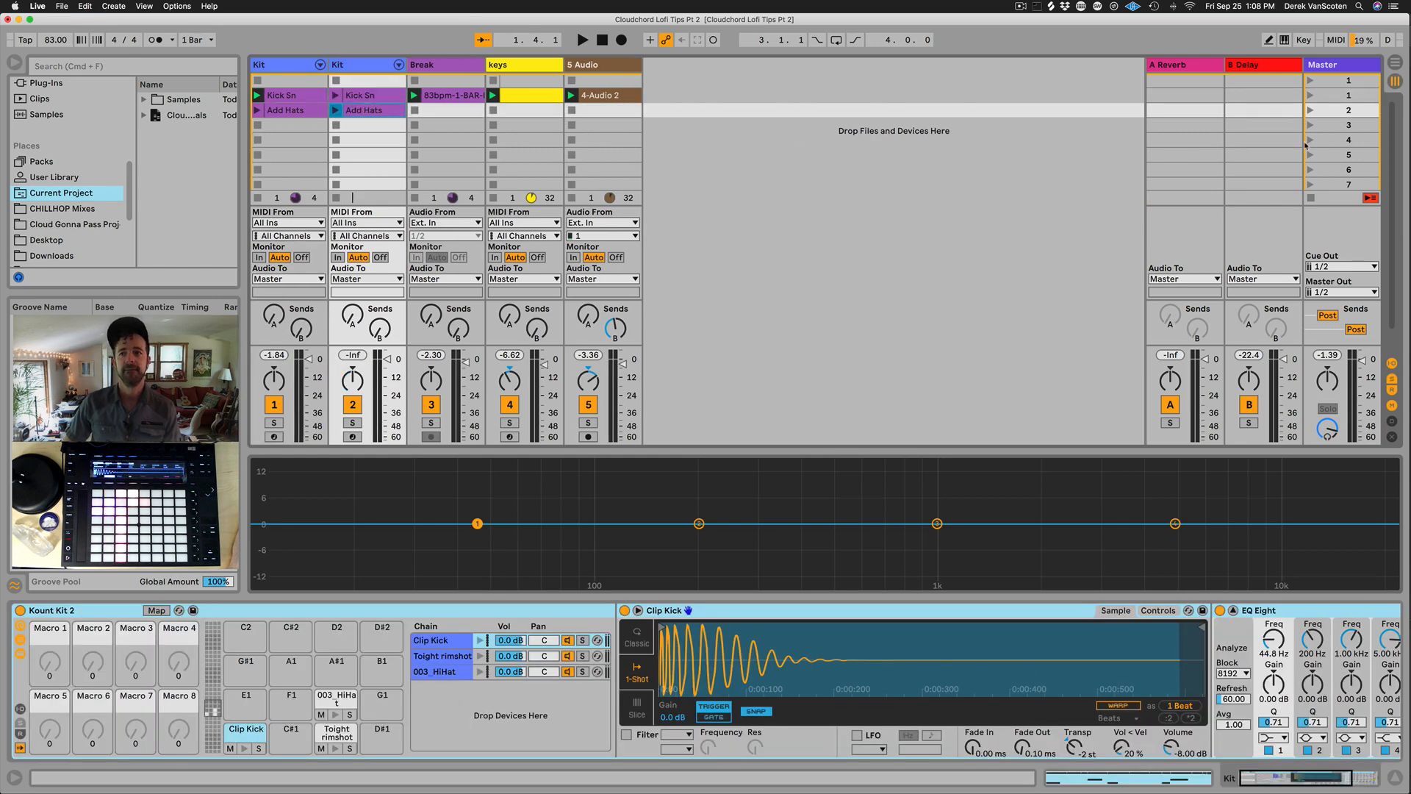
Step: Duplicate the Break, keys, and 4-Audio 2 clips from scene 1 into scene 2
left_click(461, 96)
key("super+d")
left_click(530, 96)
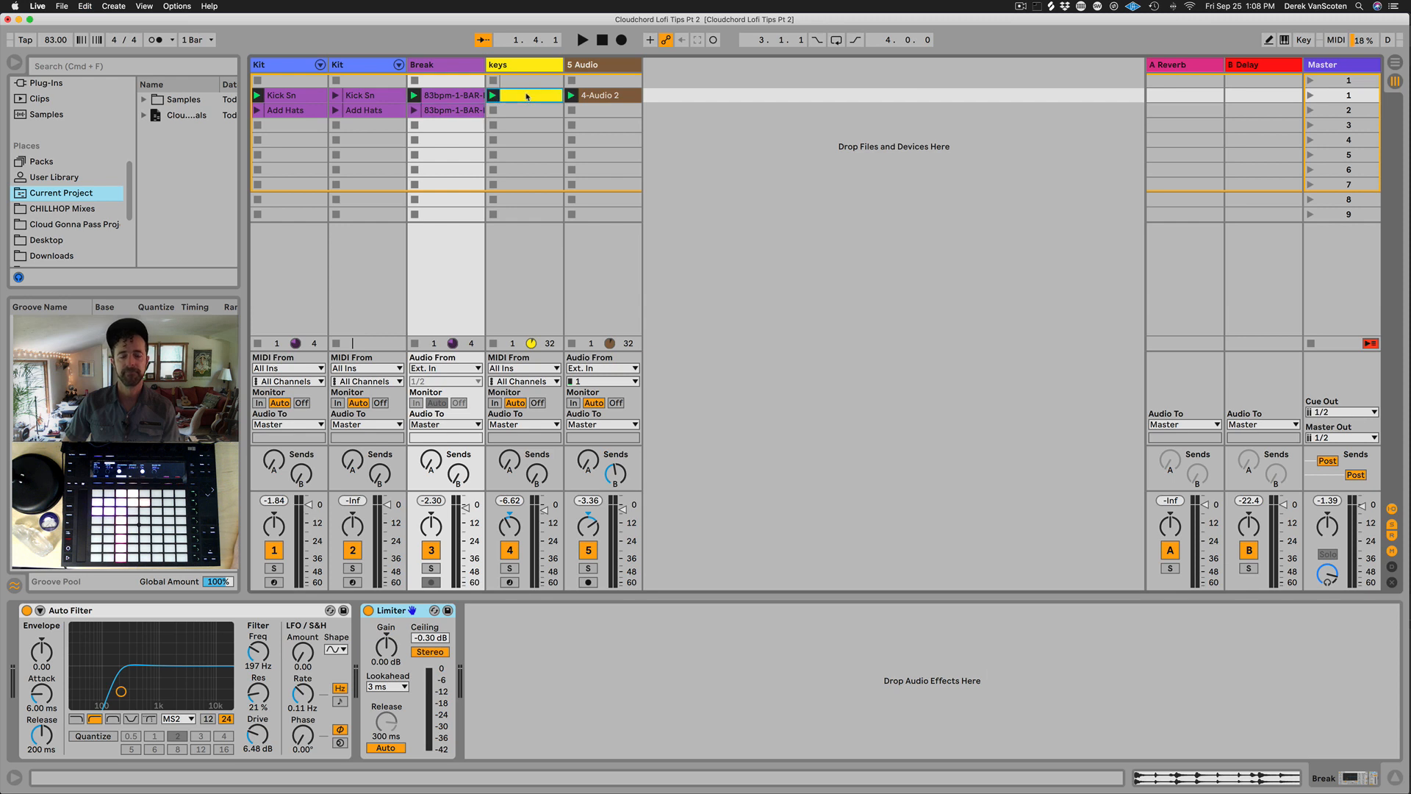
key("super+d")
left_click(612, 97)
key("super+d")
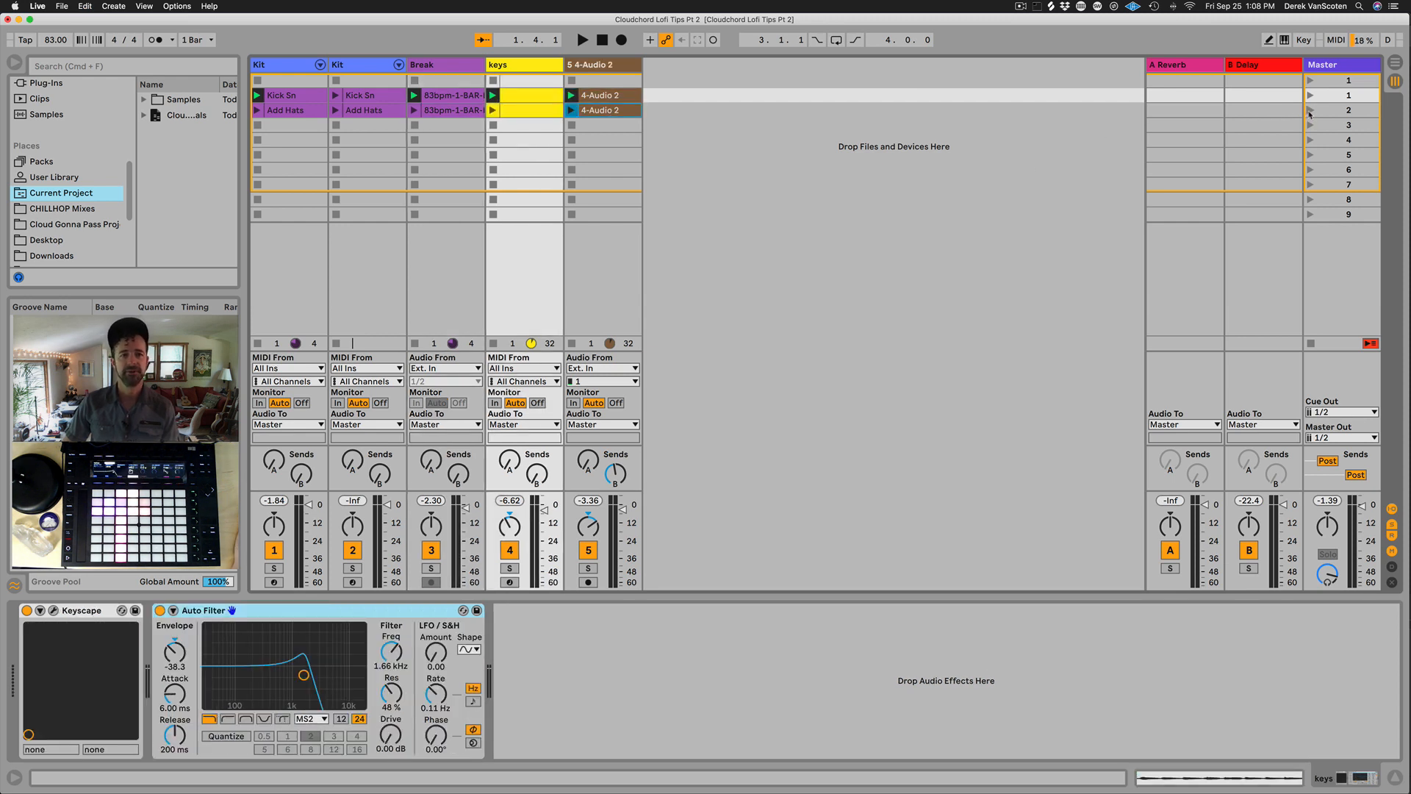
Step: Launch scene 2 and solo the original Kit track, then its duplicate, to compare them before stopping playback
left_click(1310, 111)
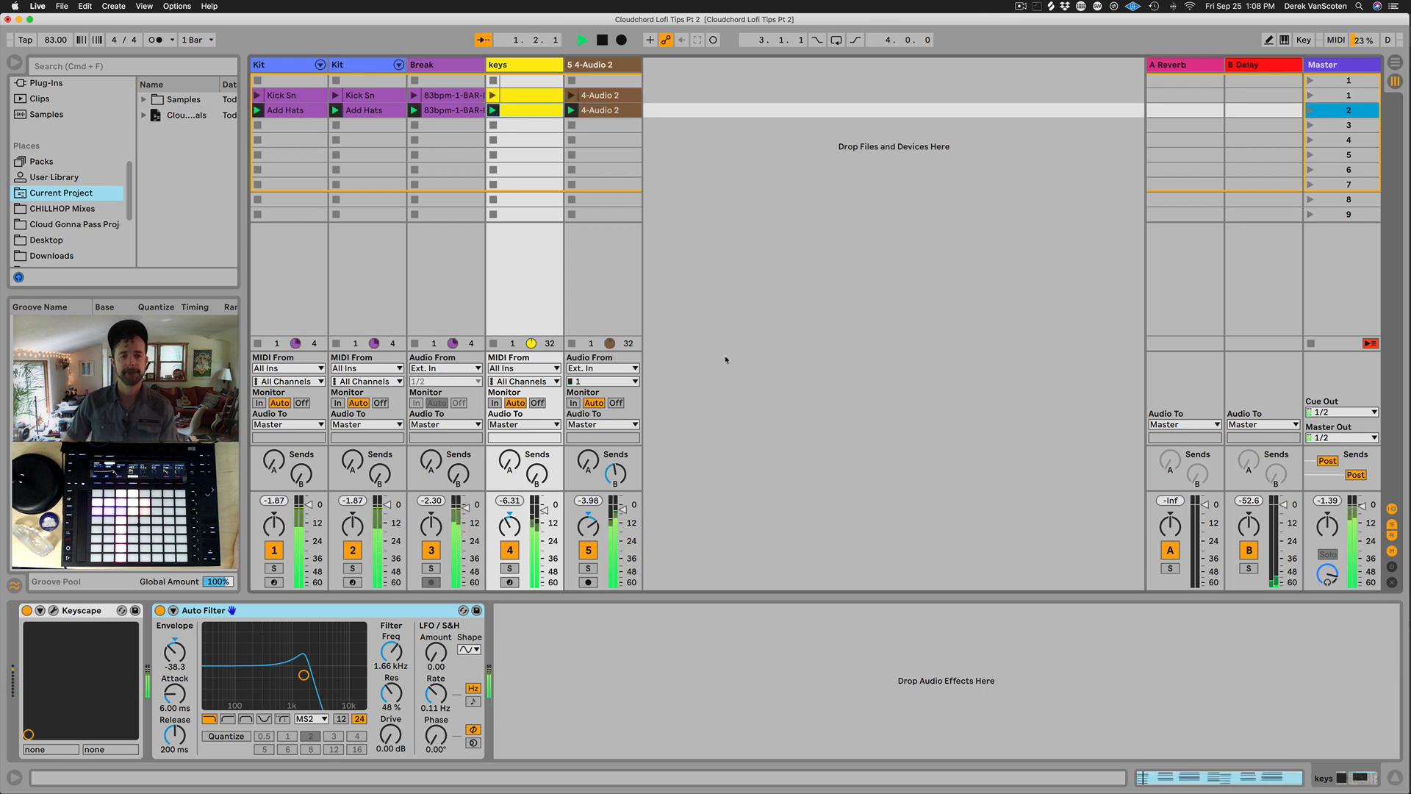
left_click(273, 568)
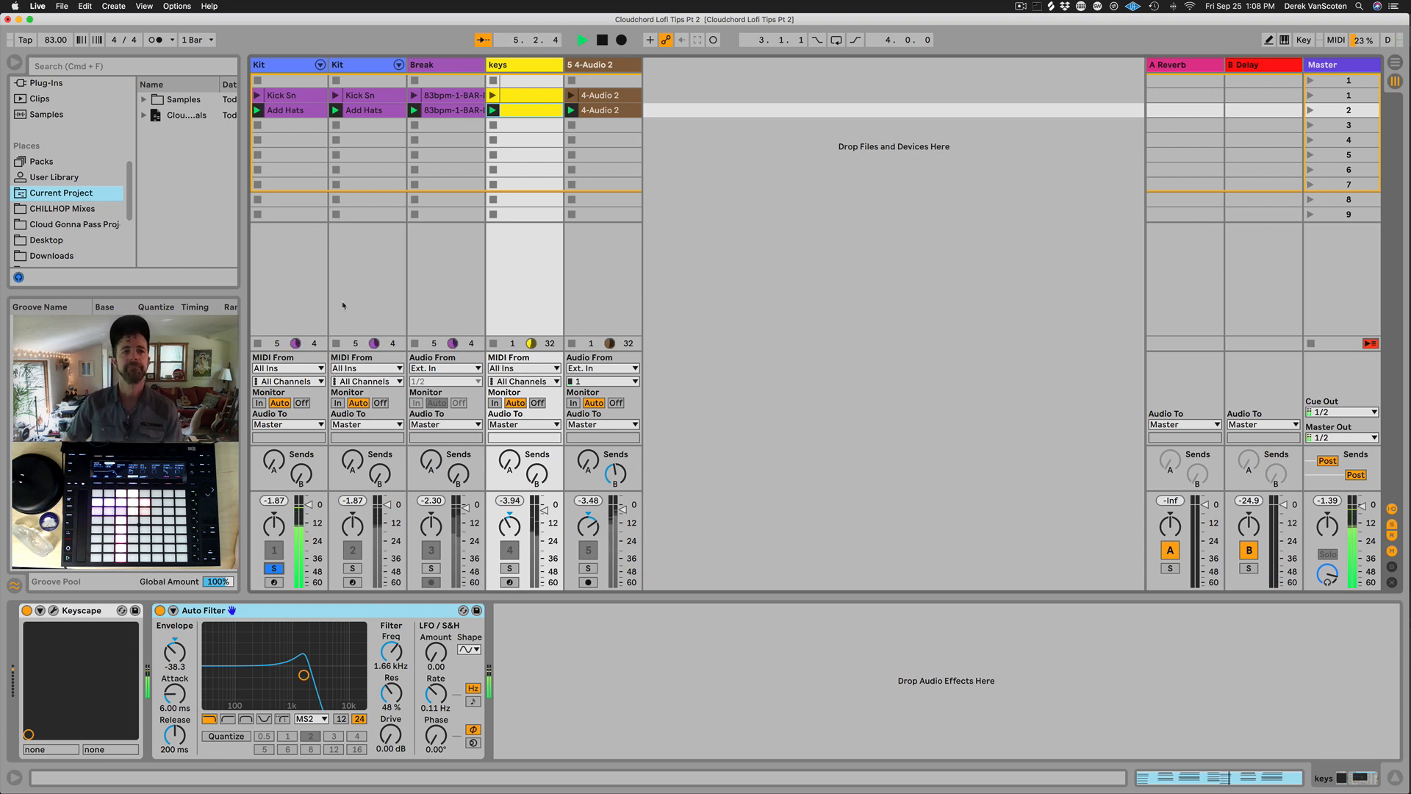
left_click(353, 569)
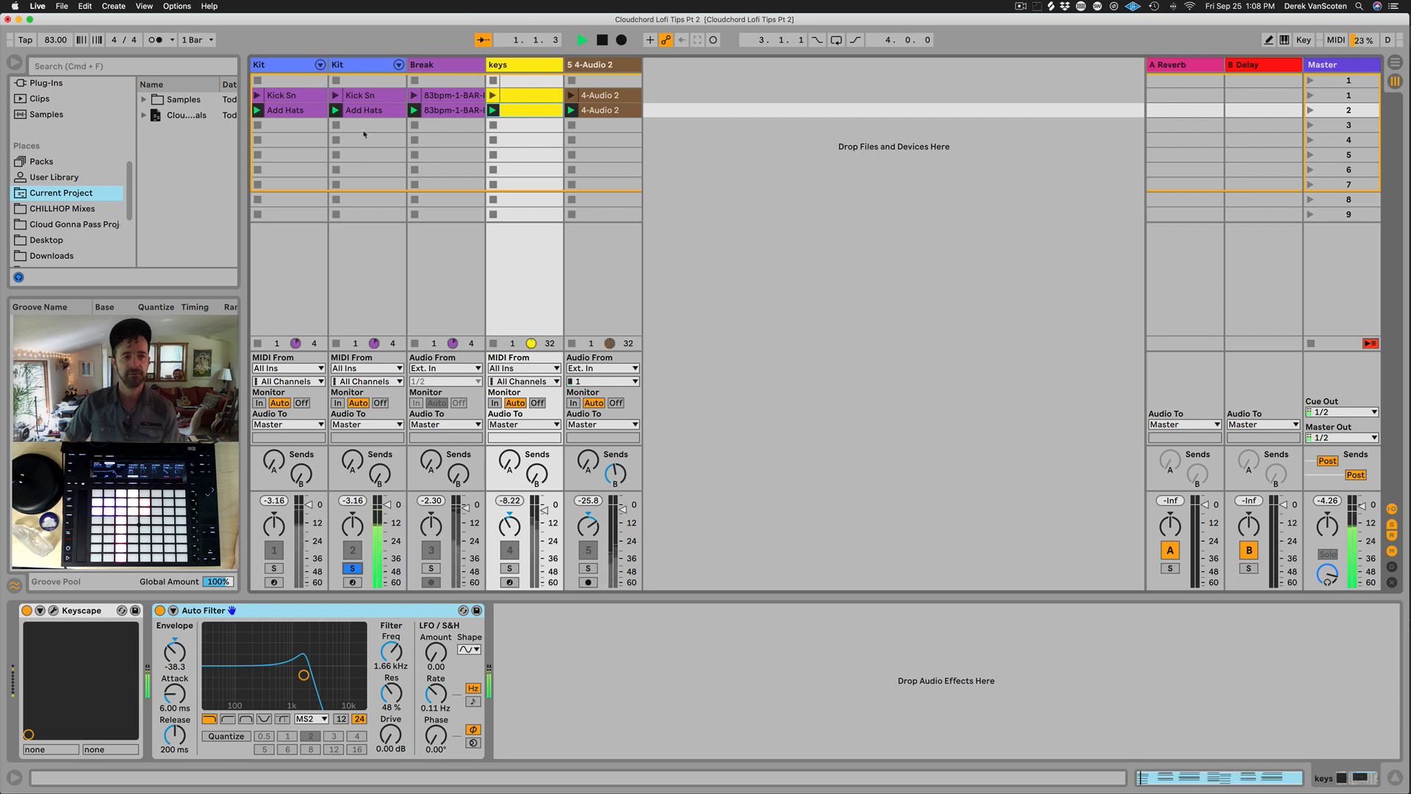
key("space")
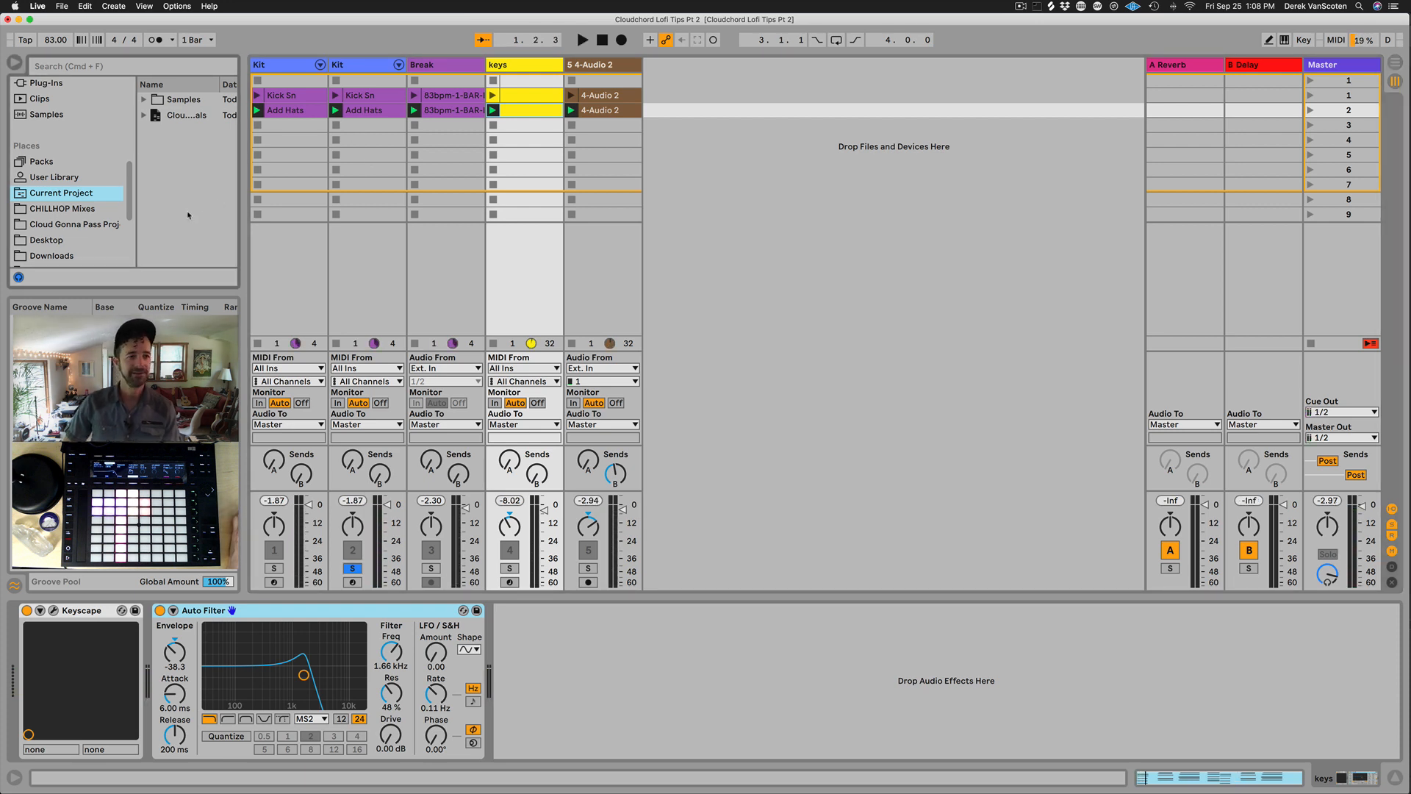
Step: Replace the duplicate Kit track's drum rack with the gmills textures kit from the User Library's GMILLS KITS folder, and unsolo the track
left_click(56, 183)
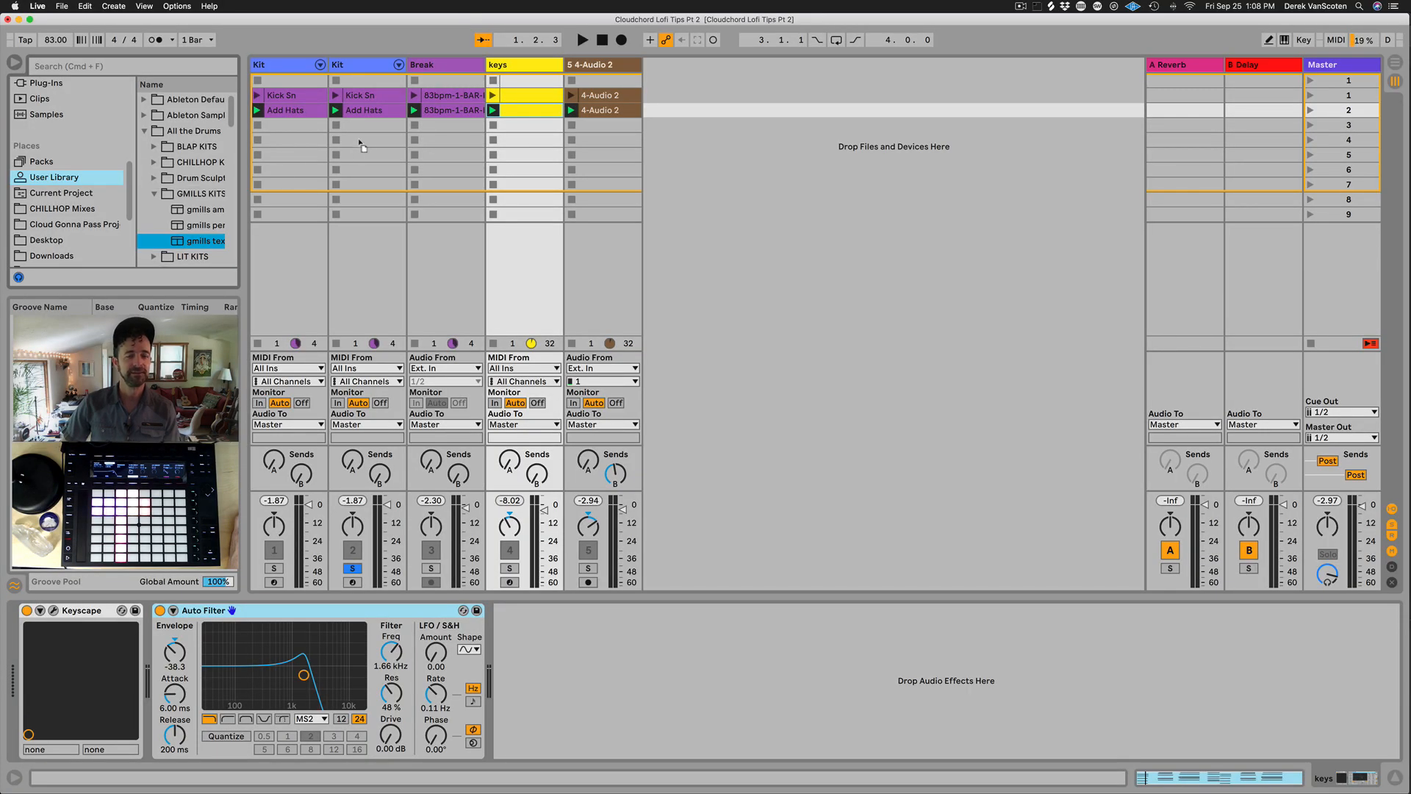
left_click(363, 136)
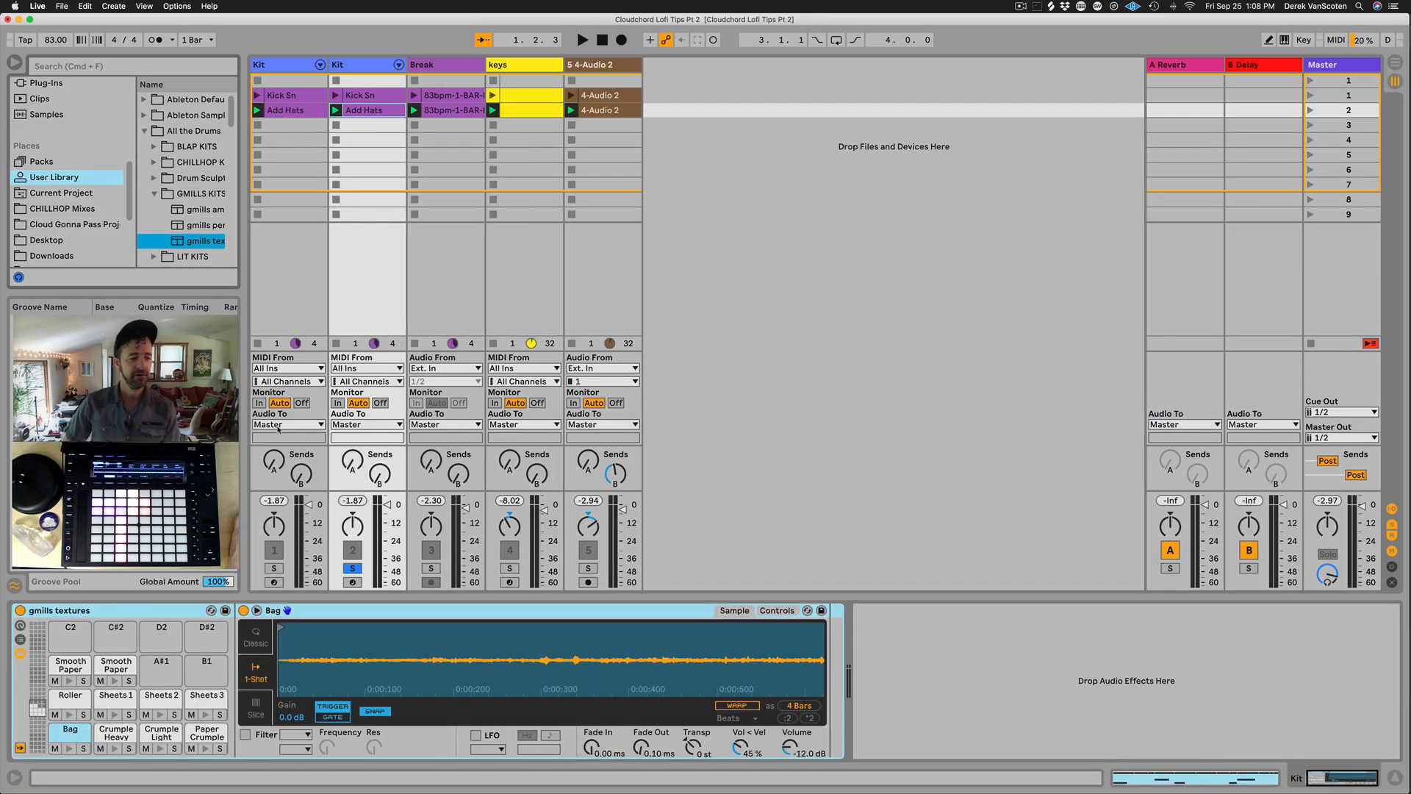
left_click(353, 568)
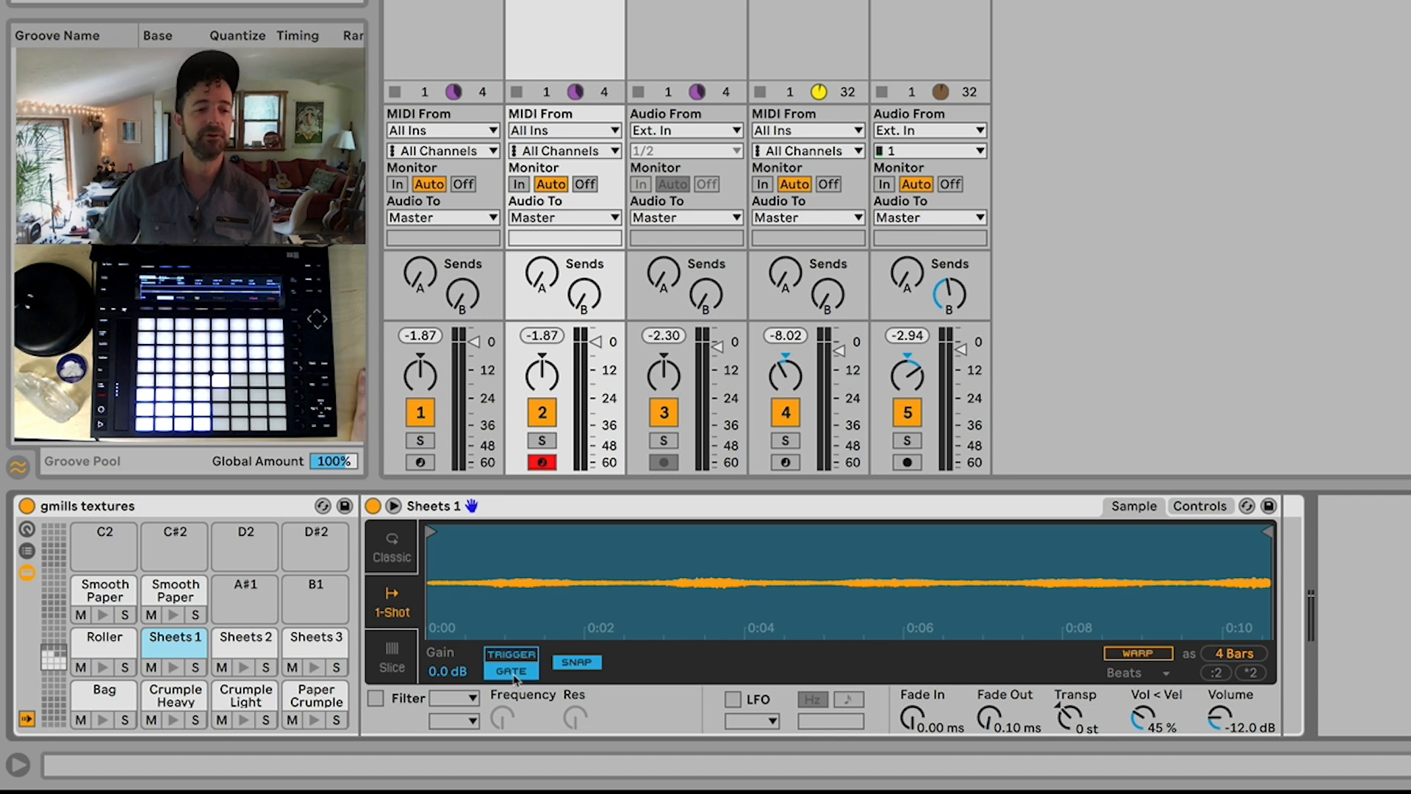
Step: Copy the Sheets 1 sample's Gate playback setting to its sibling pads in the gmills textures kit
right_click(514, 678)
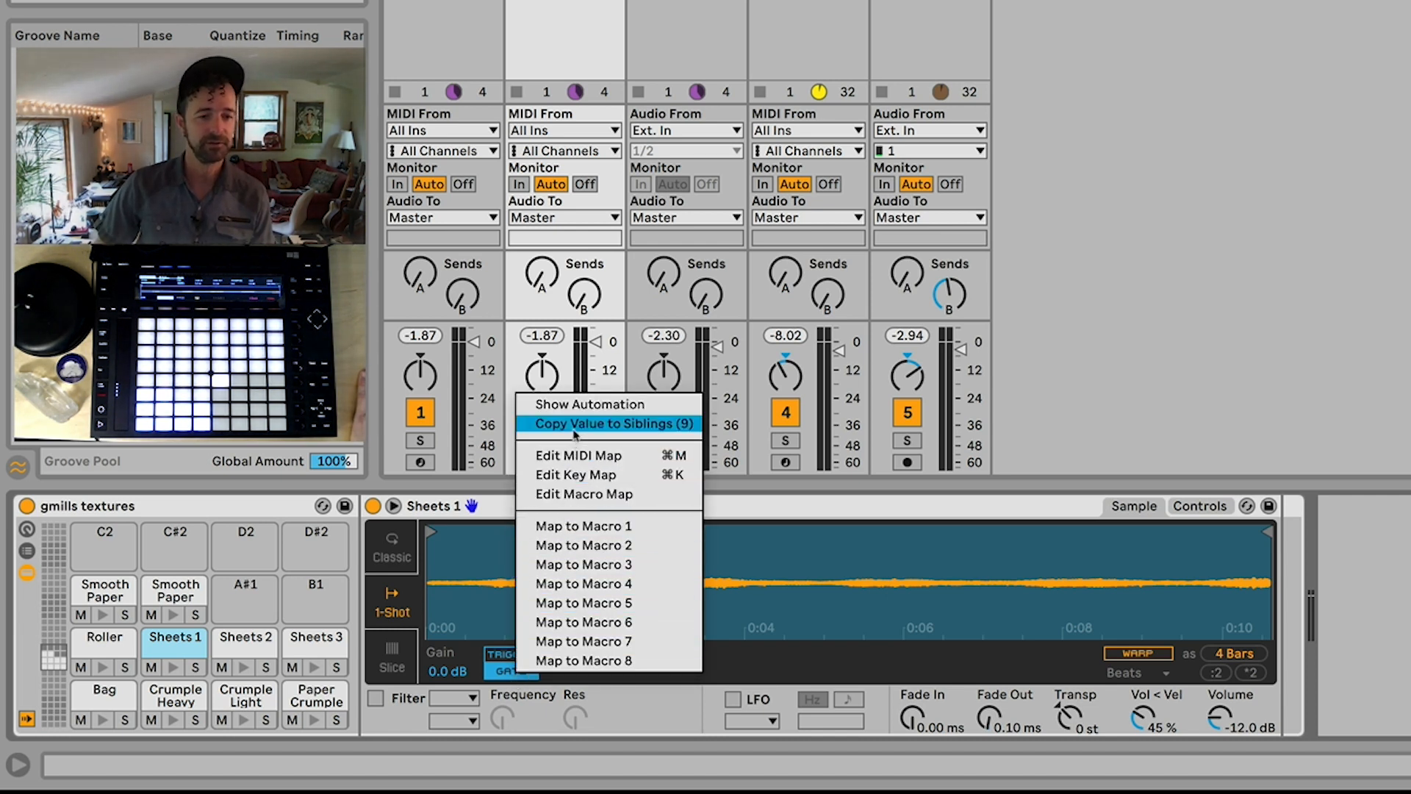
left_click(577, 425)
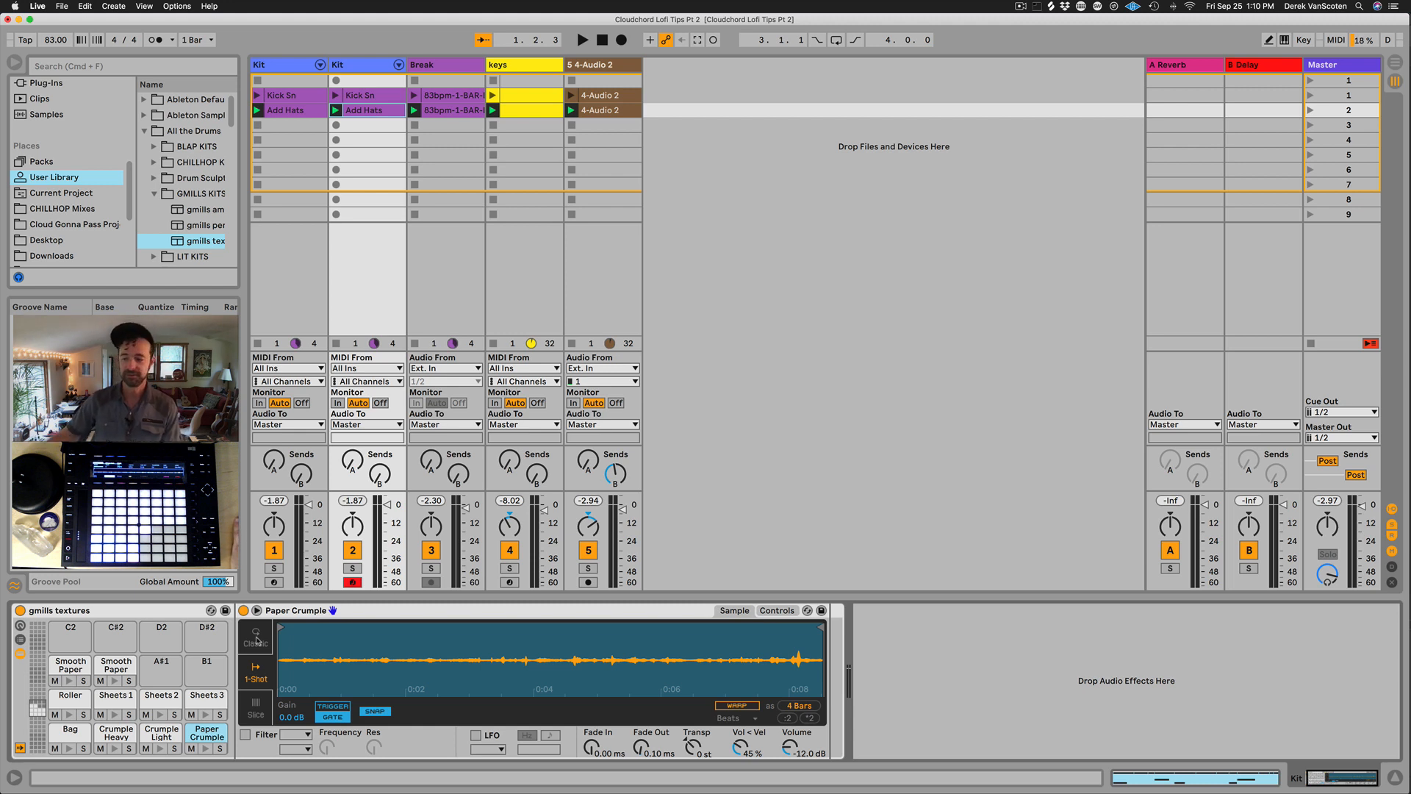
Step: Solo and play the duplicate Kit track, and show its Add Hats clip's notes in an enlarged note editor
left_click(354, 568)
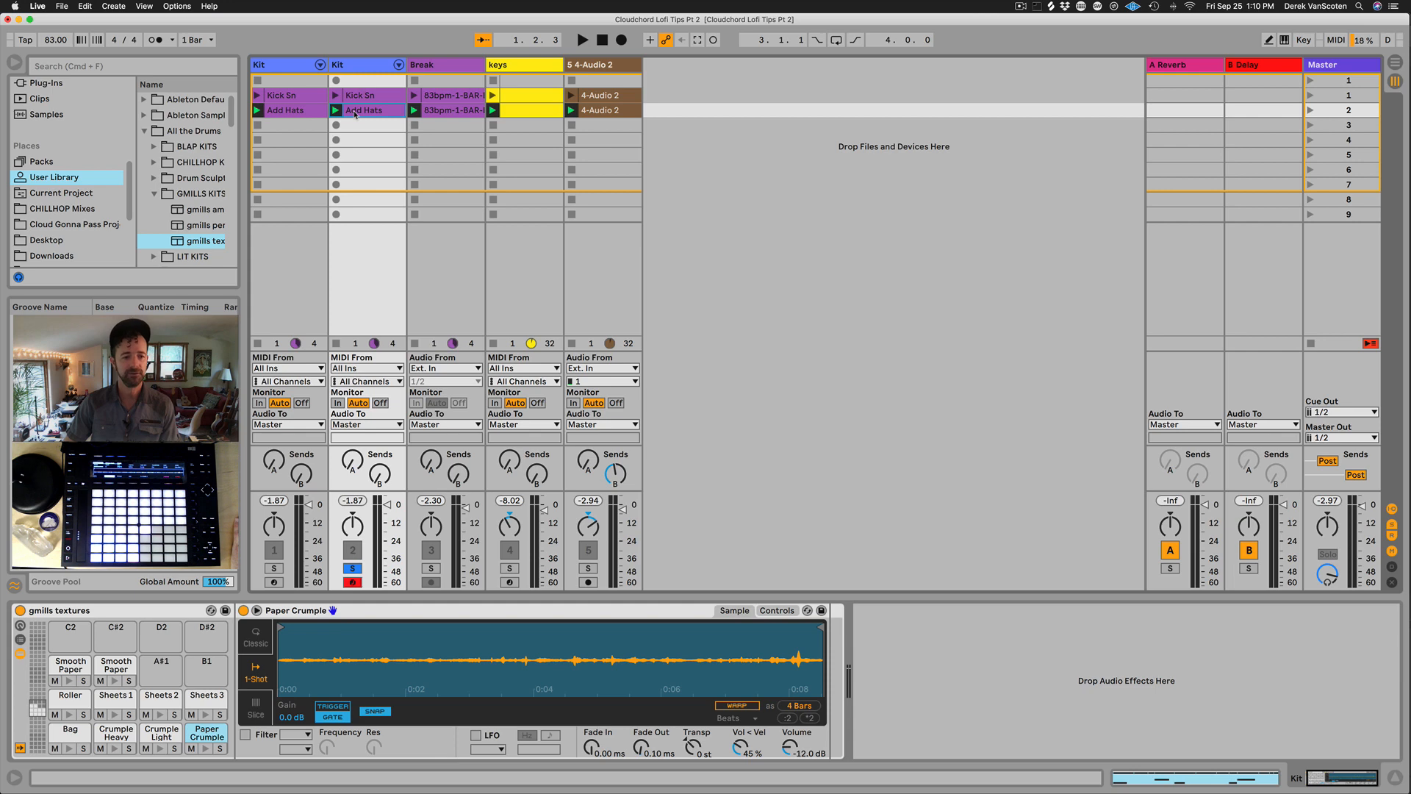
key("space")
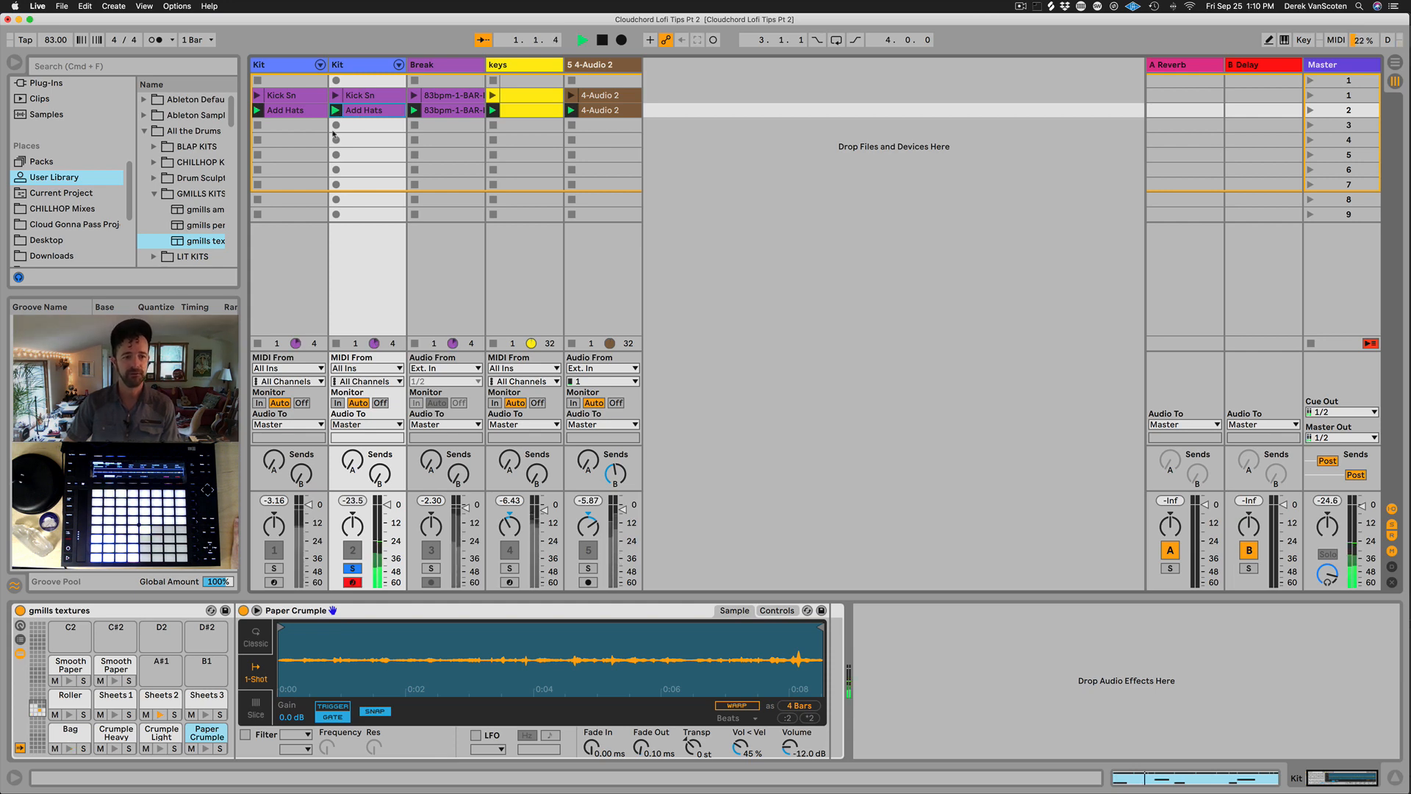
key("shift+Tab")
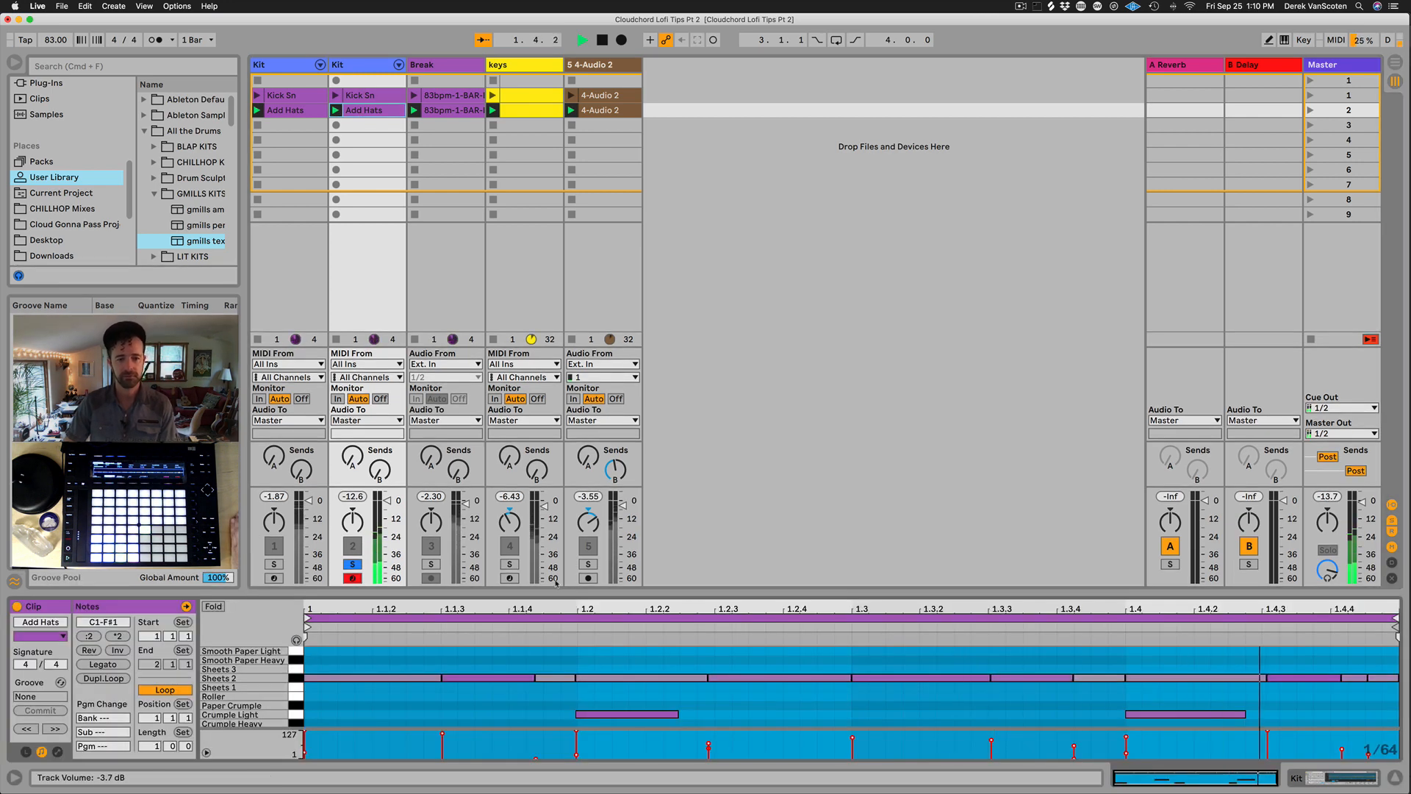
left_click_drag(561, 591, 561, 507)
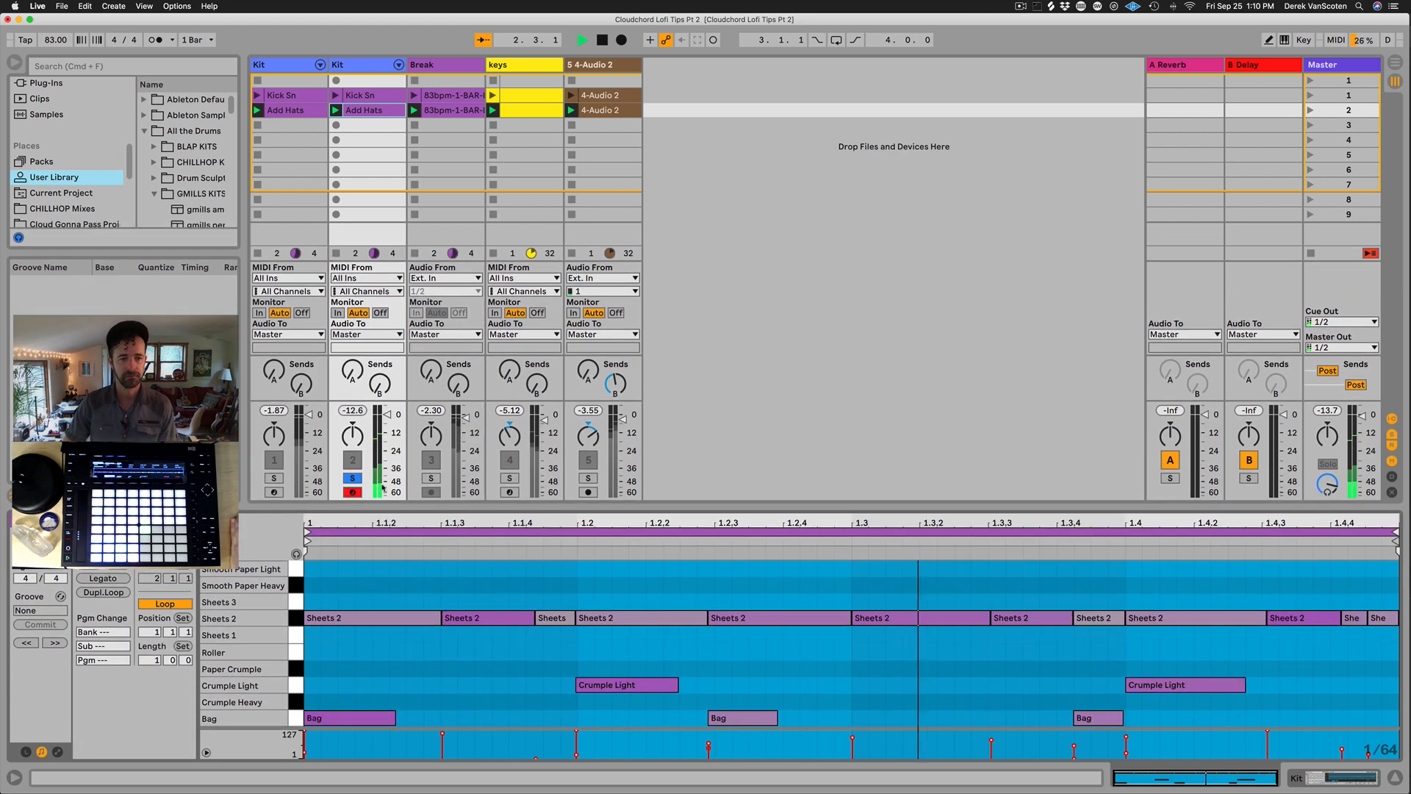
Step: Unsolo the duplicate Kit track and stop the Break, keys, and 4-Audio 2 clips
left_click(379, 485)
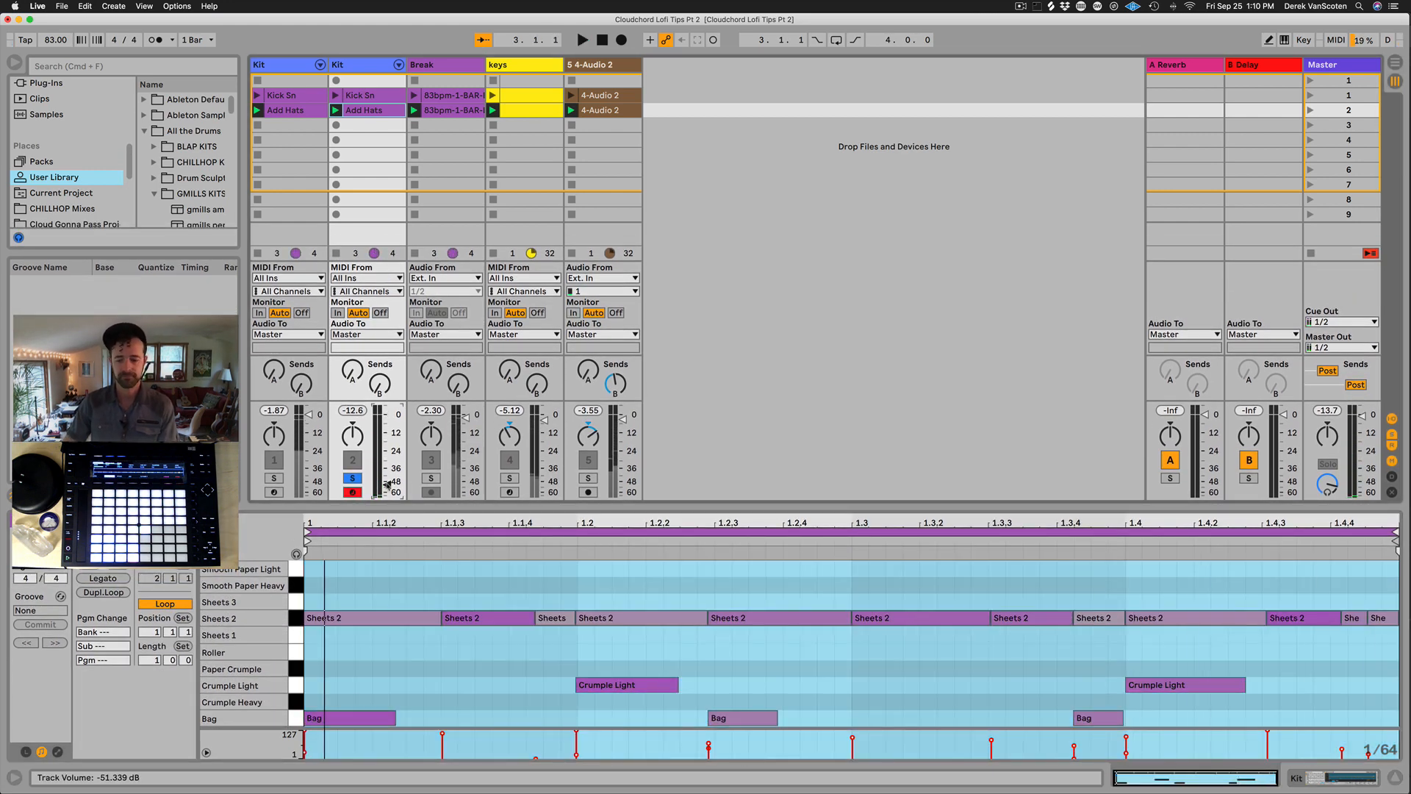
left_click(348, 478)
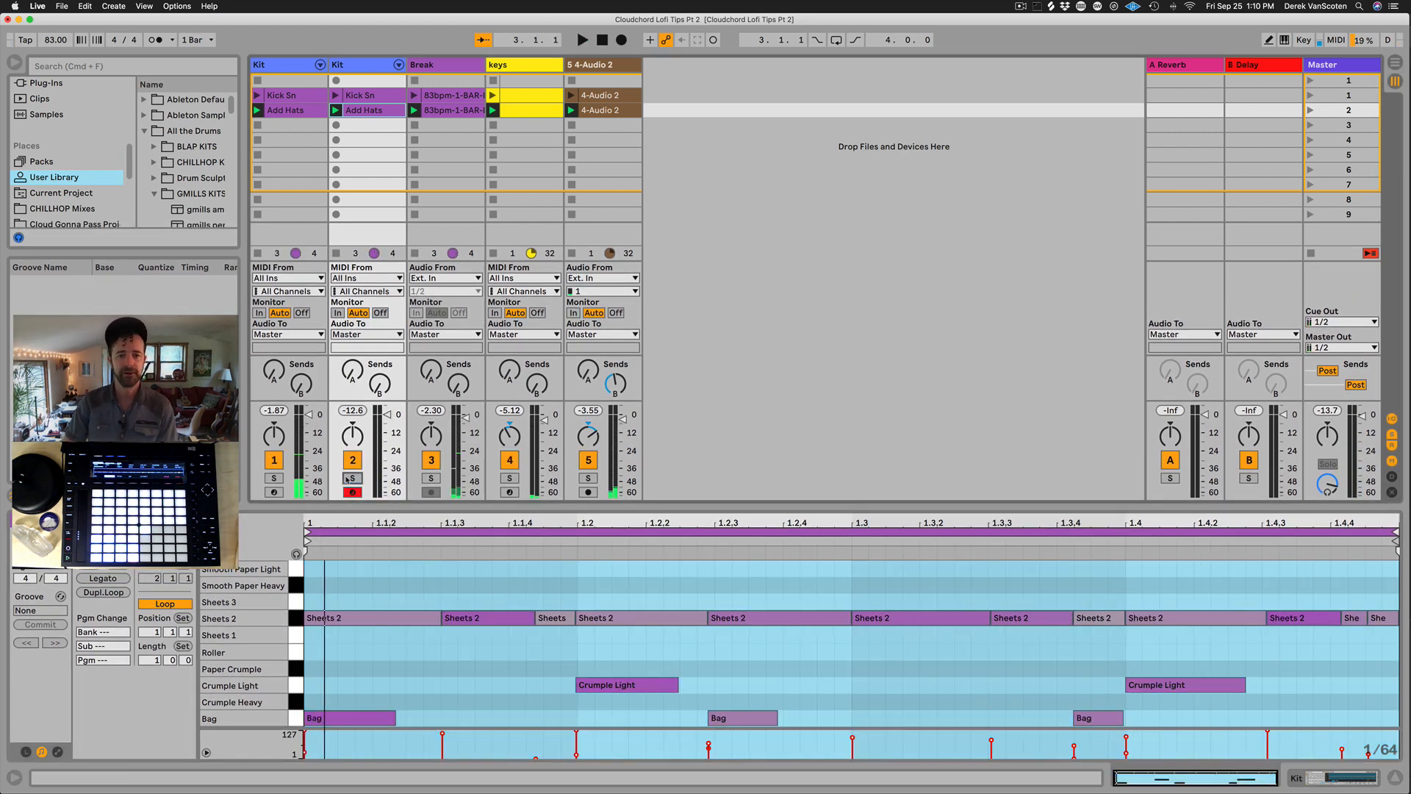
left_click(1311, 253)
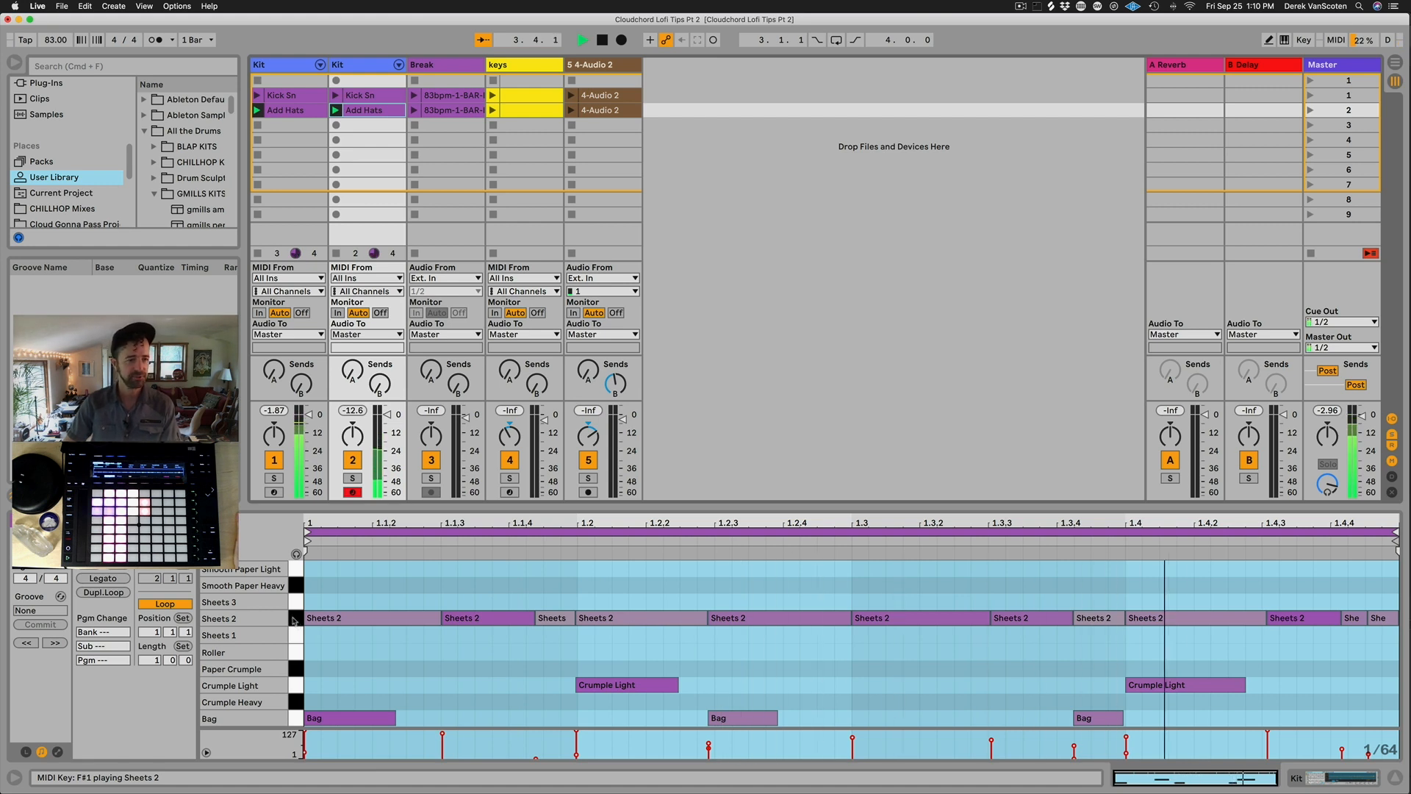
Step: Move all Crumple Light notes in the duplicate's Add Hats clip to the Crumple Heavy row
left_click(301, 686)
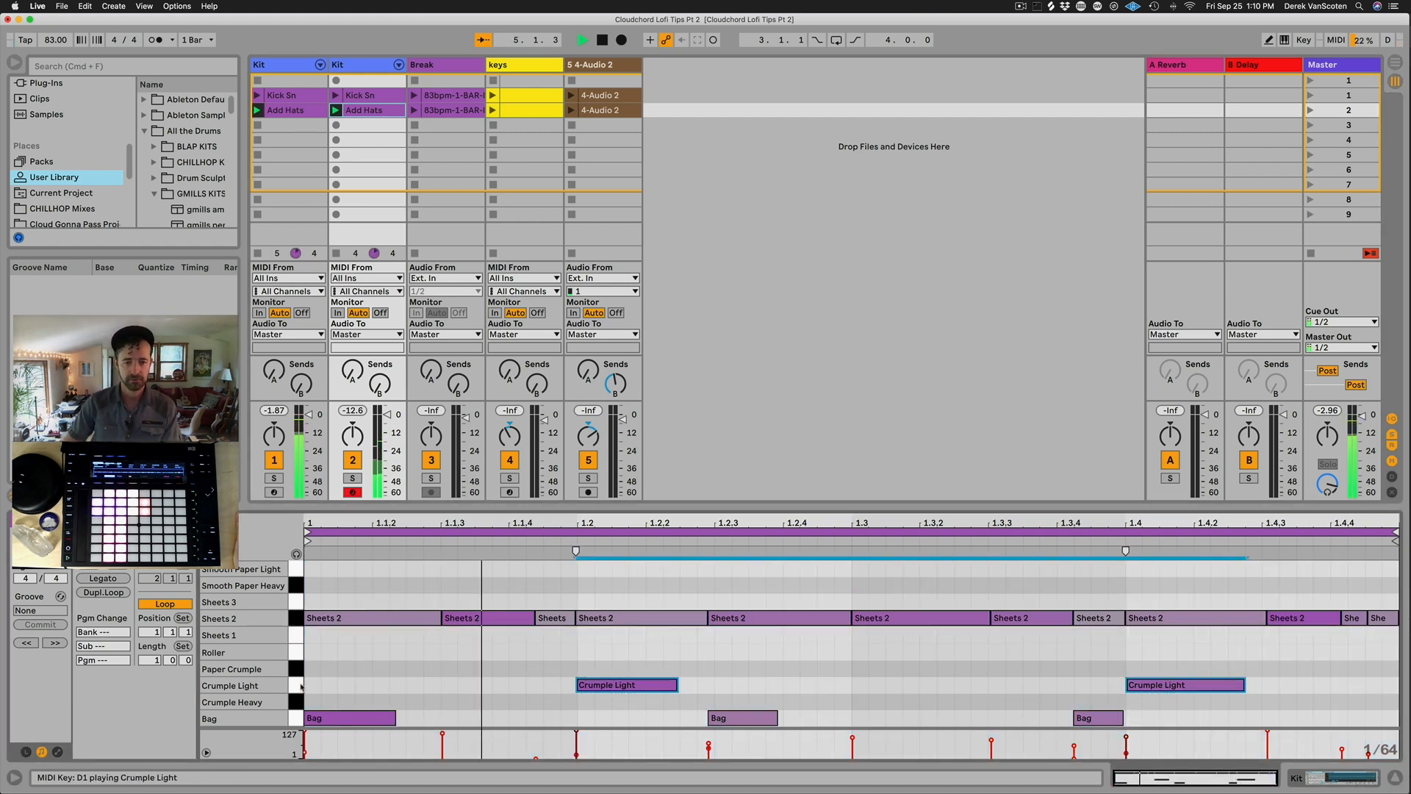
key("Up")
key("Down")
key("Down")
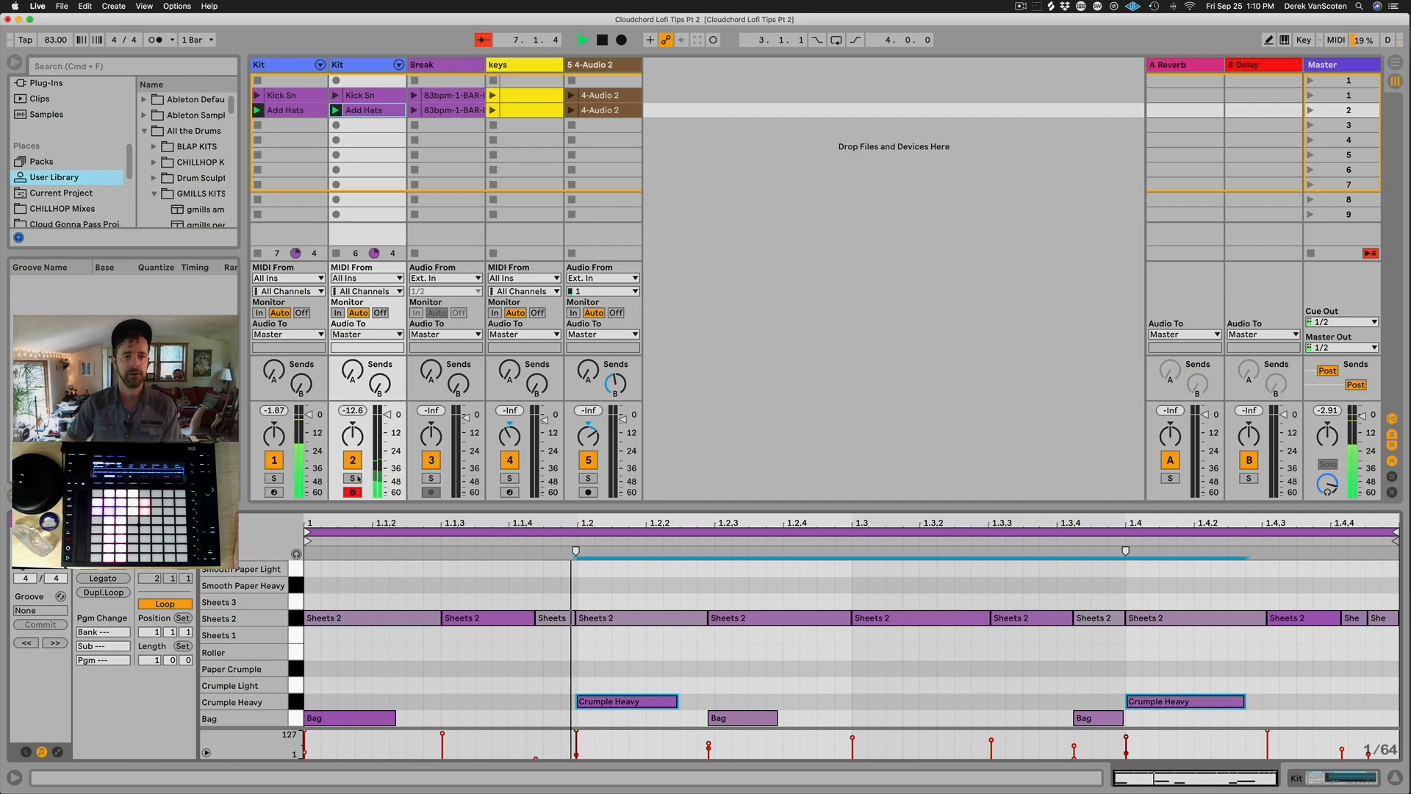
Step: Move all Sheets 2 notes to the Sheets 3 row, then unsolo the duplicate Kit track and stop playback
left_click(298, 619)
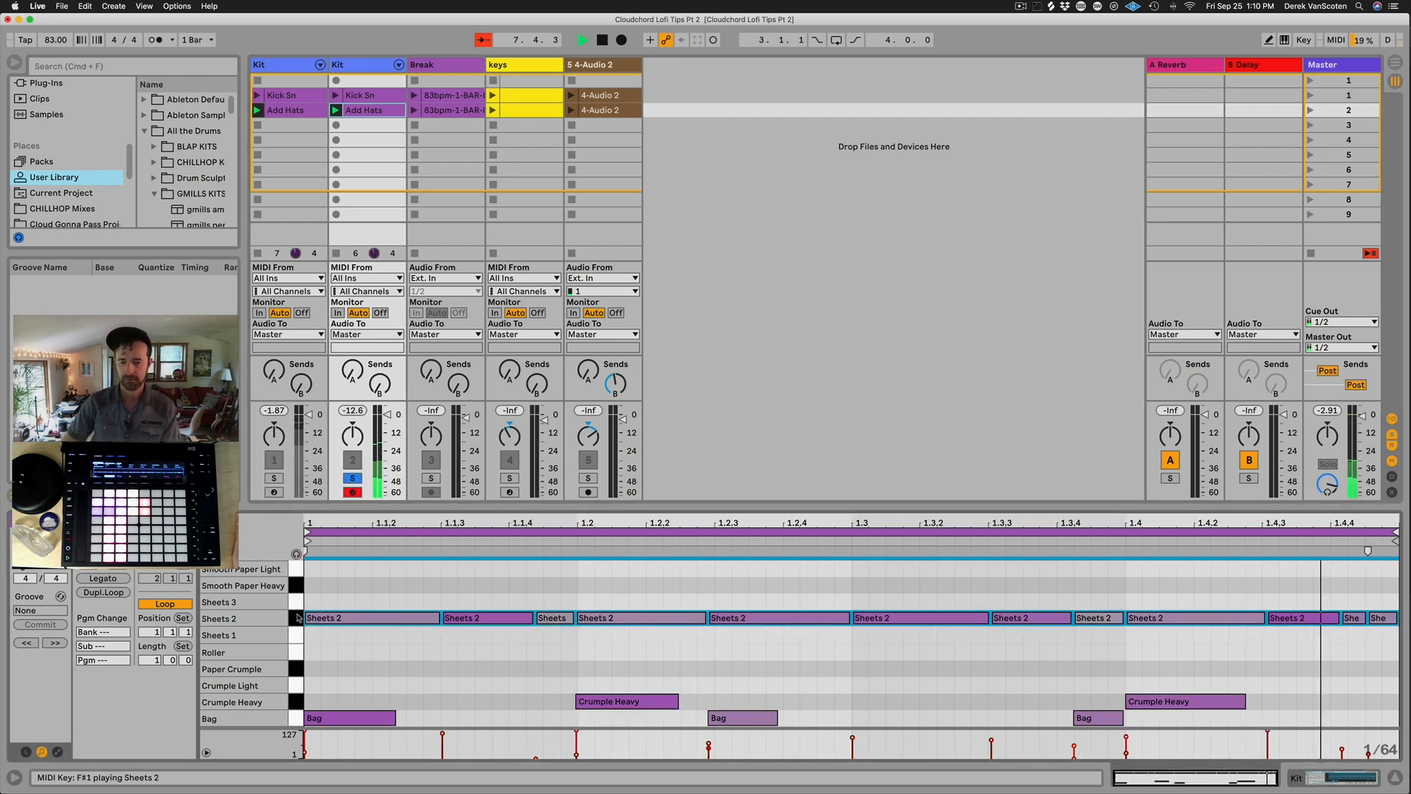
key("Up")
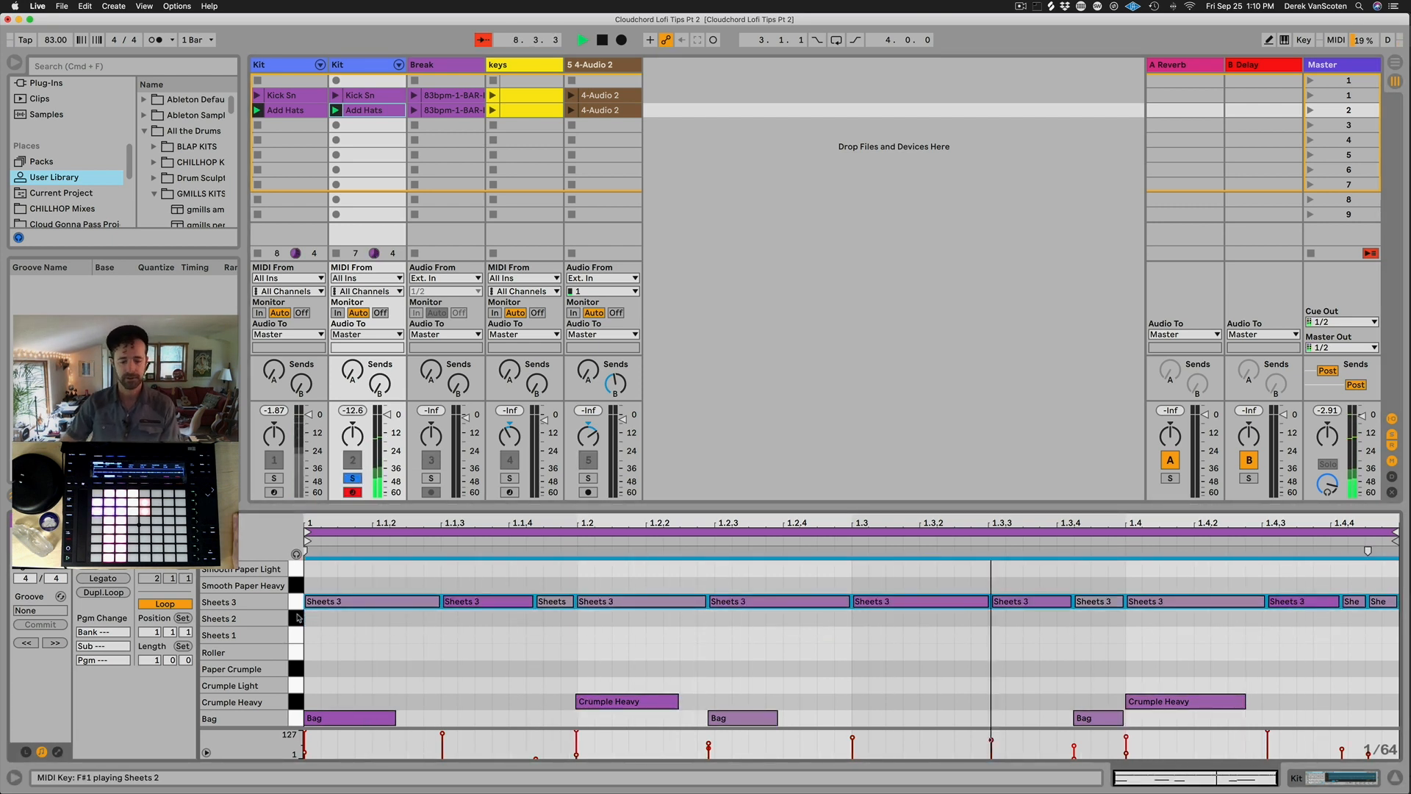
left_click(353, 478)
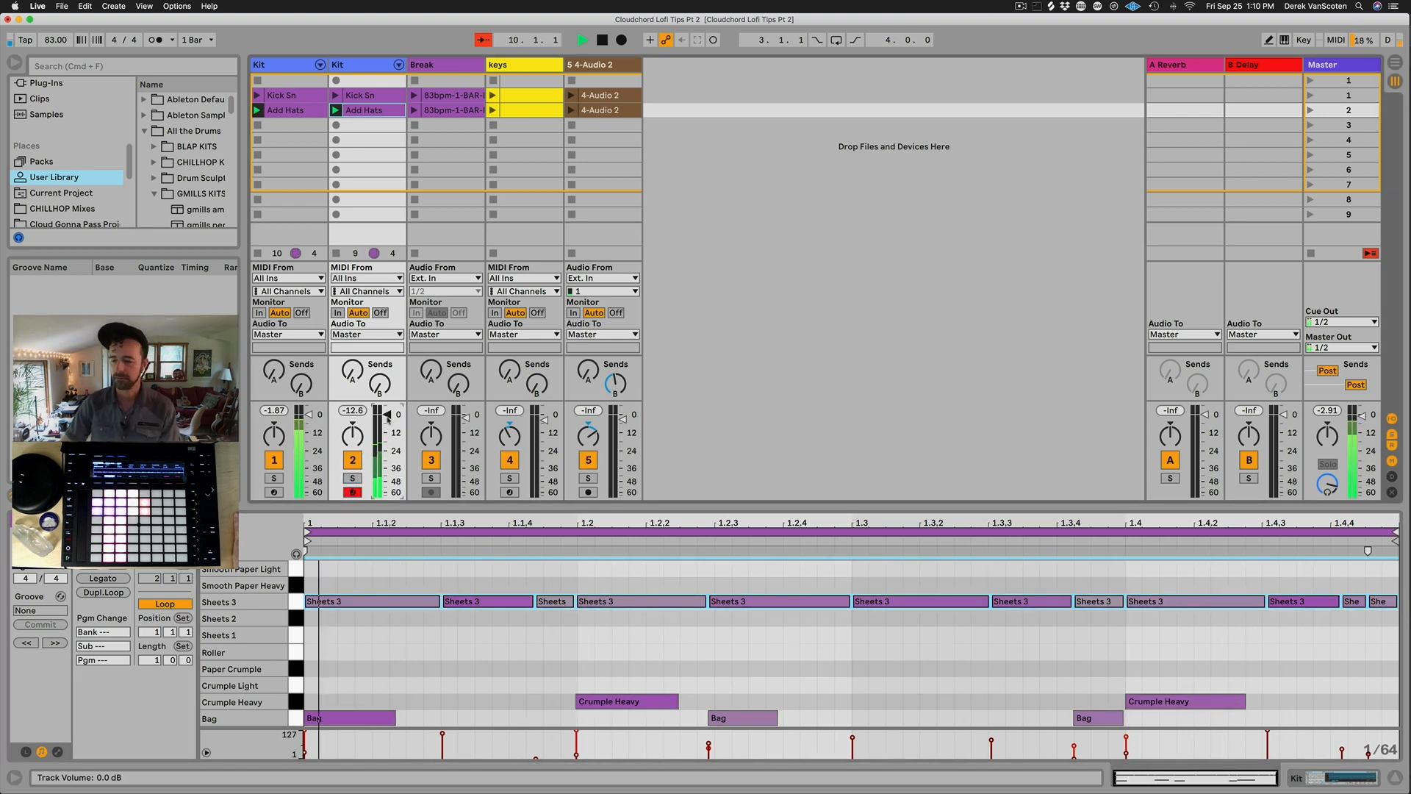
key("space")
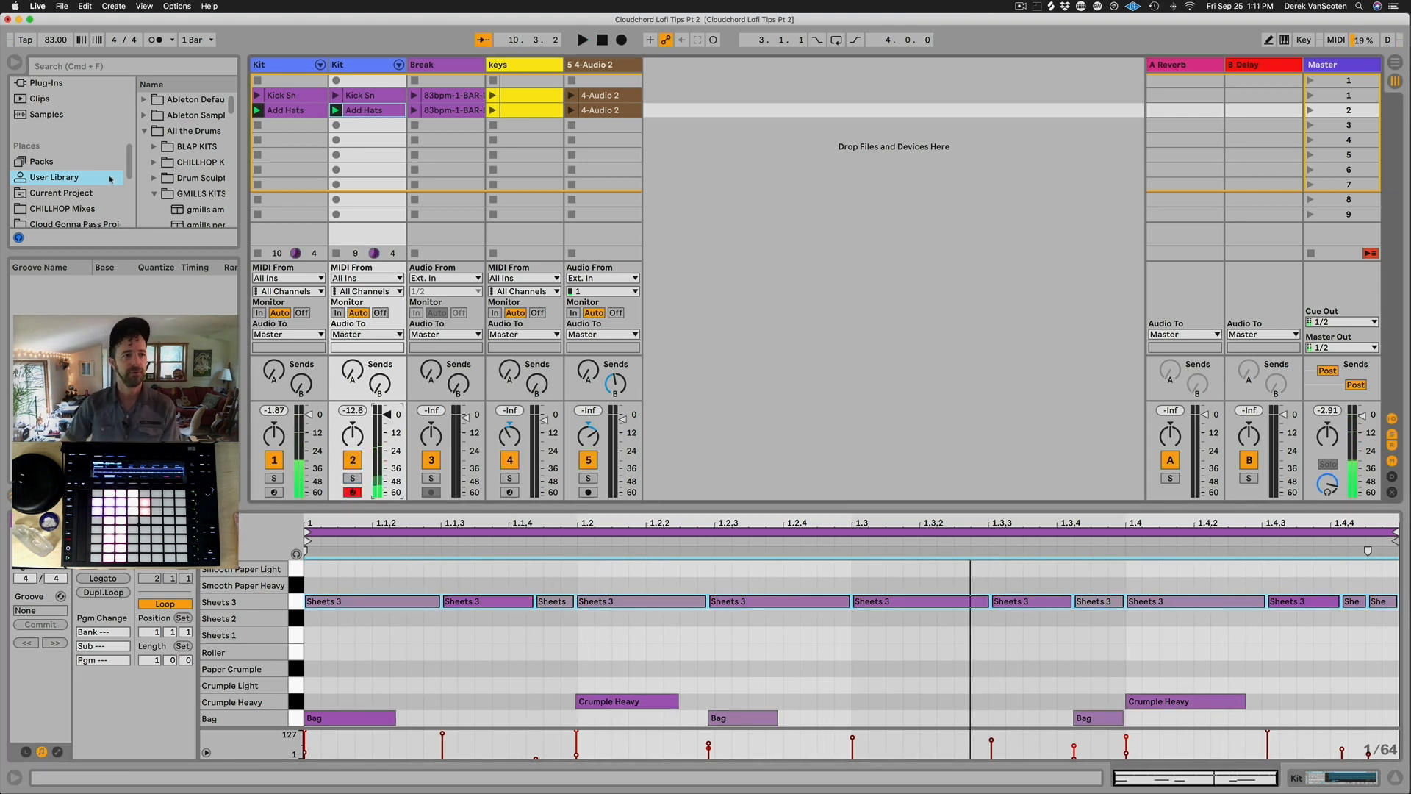
Step: Add a Compressor from the Audio Effects category to the duplicate Kit track
scroll(74, 184, "up", 3)
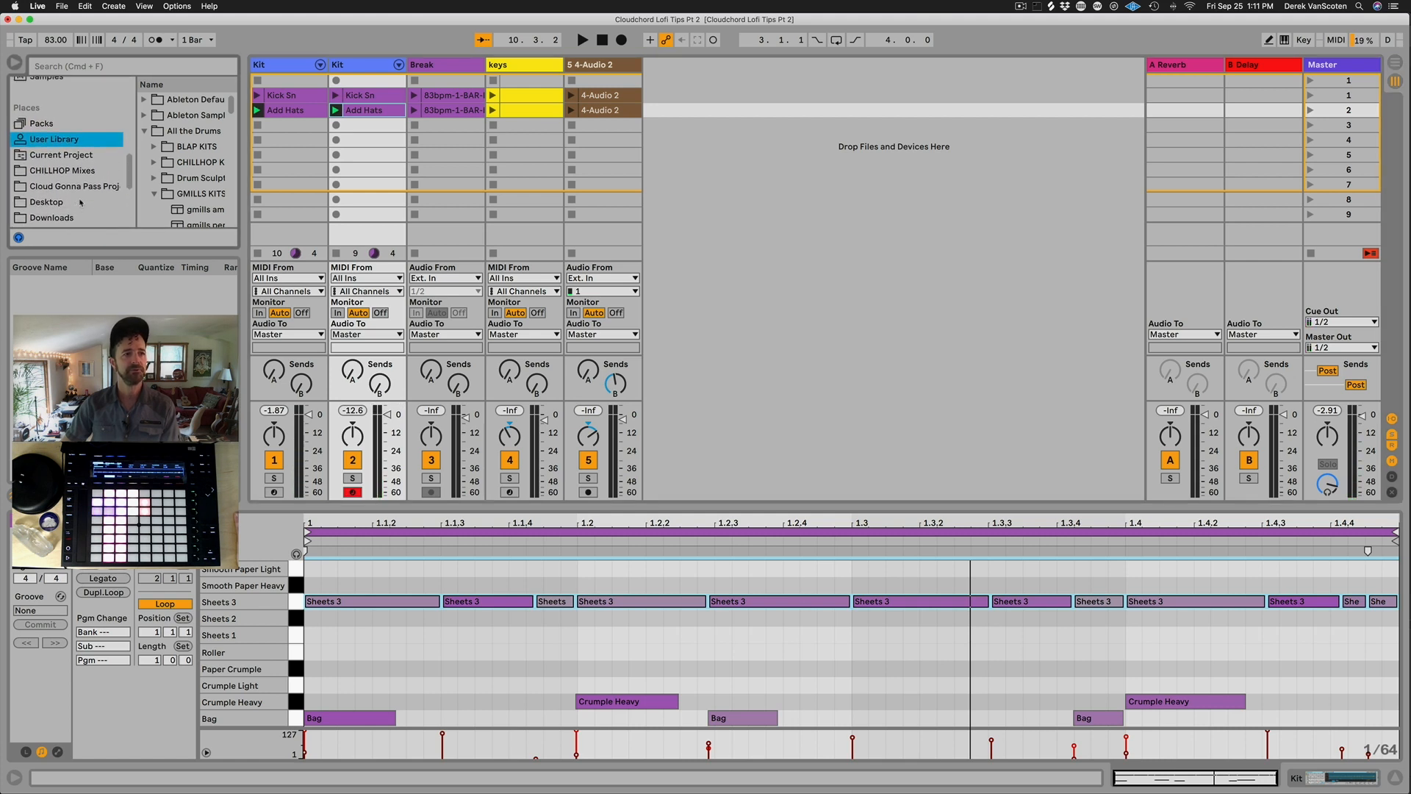
scroll(61, 149, "up", 2)
left_click(57, 112)
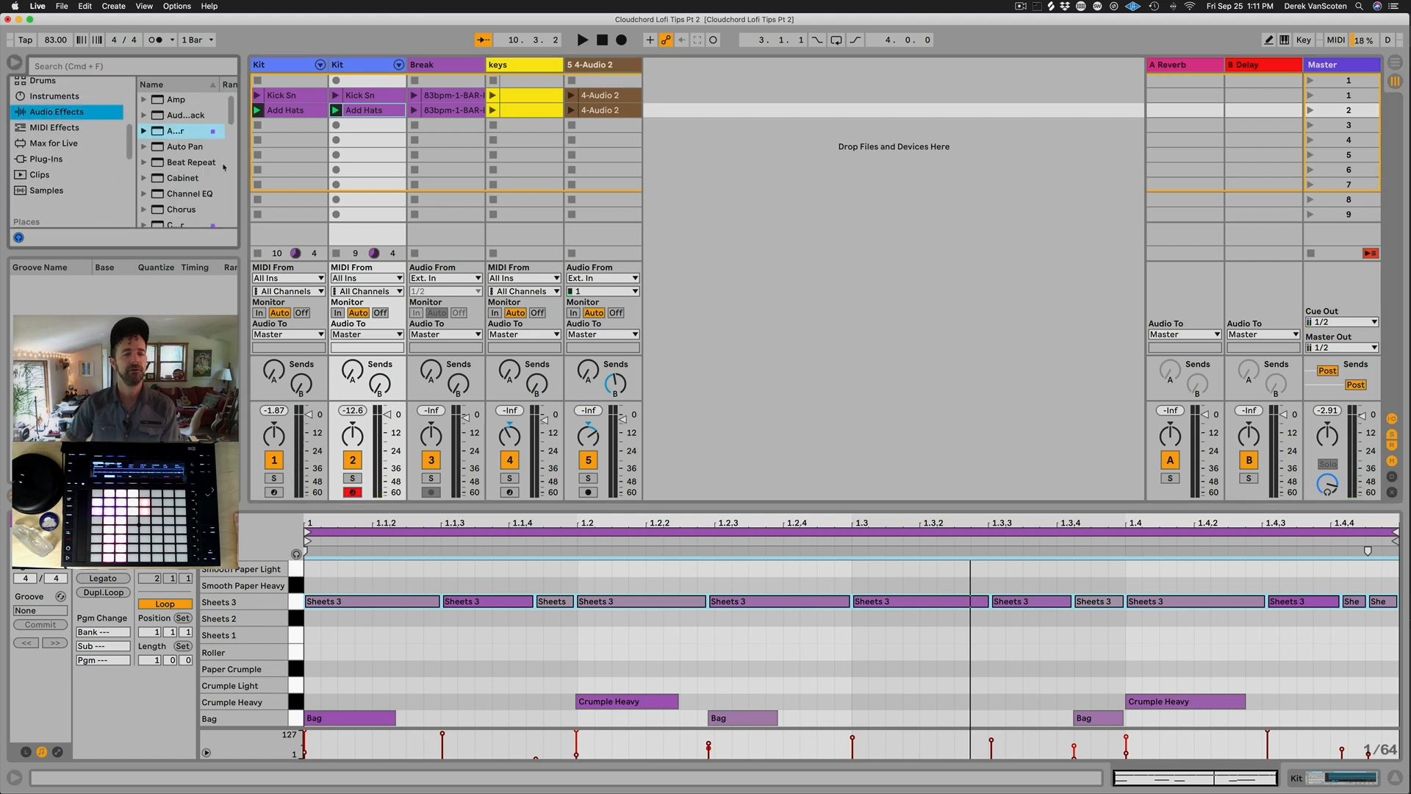
scroll(176, 188, "down", 5)
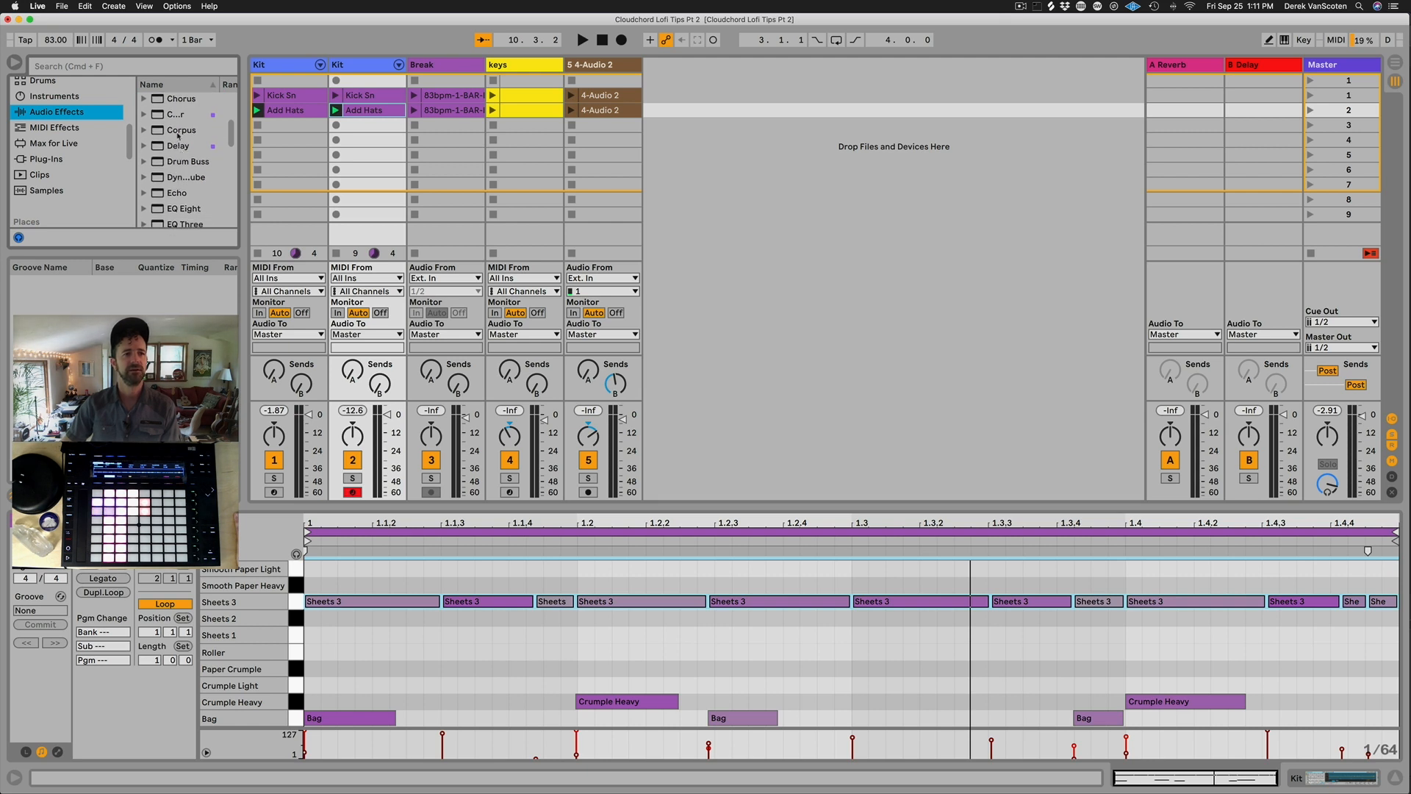
left_click_drag(178, 116, 274, 124)
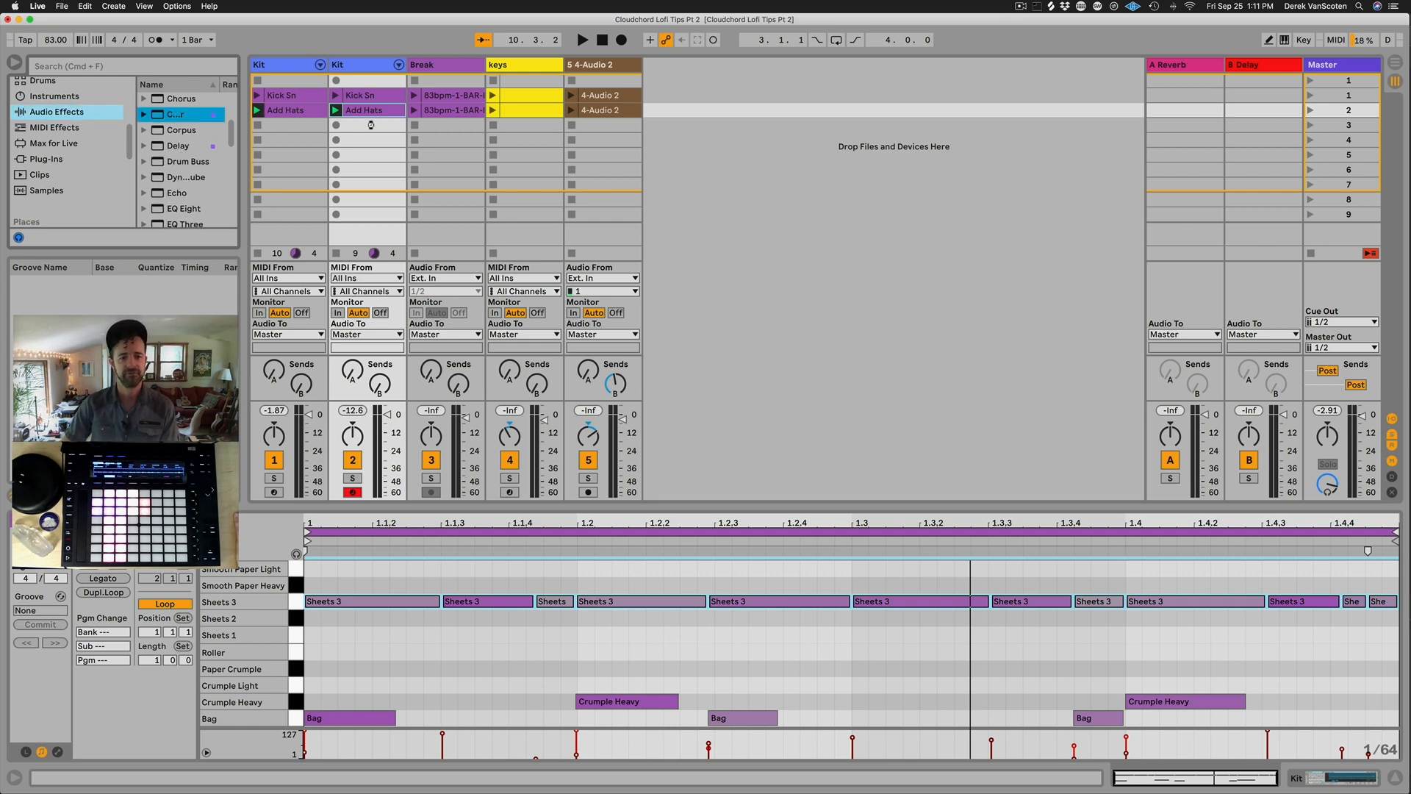
left_click_drag(371, 125, 372, 127)
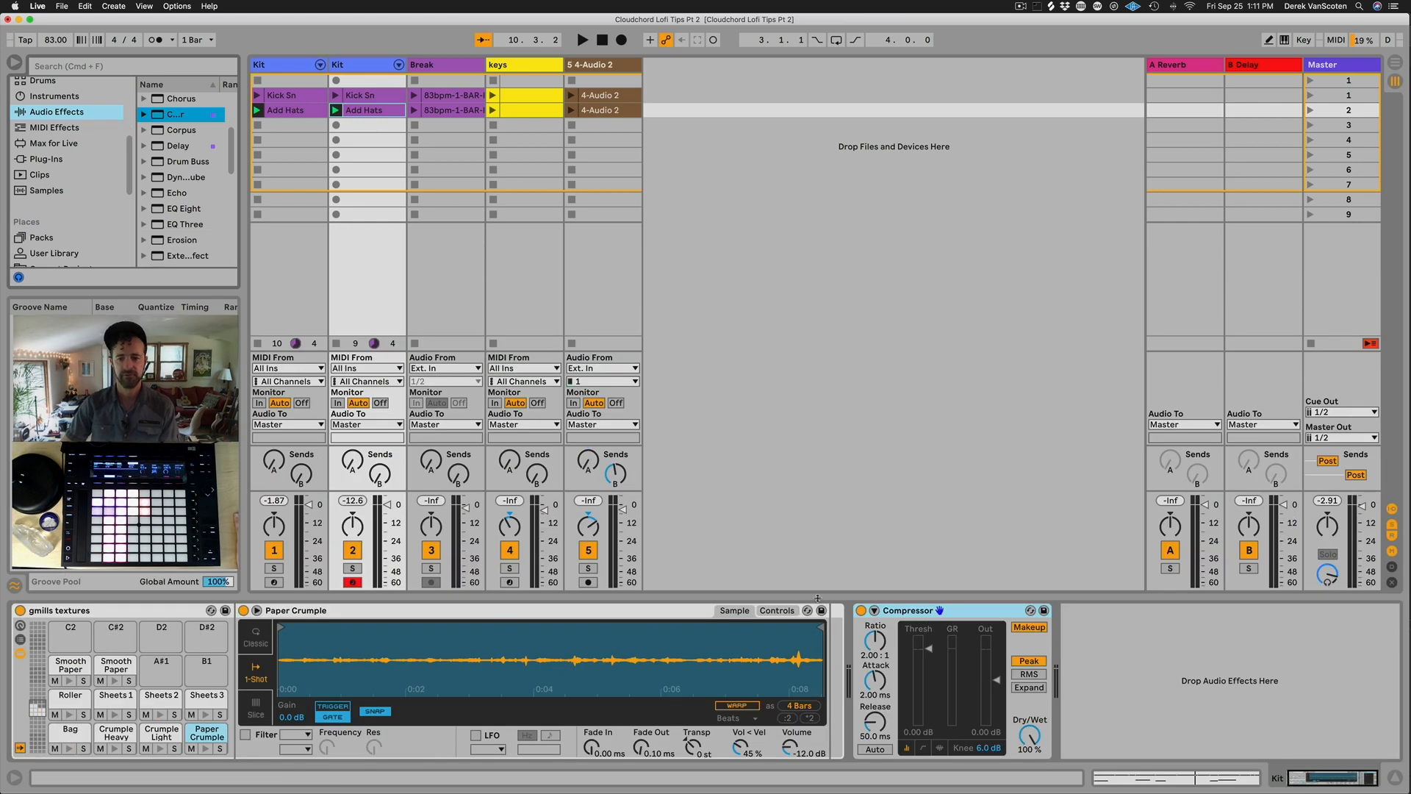
Step: Enable the Compressor's sidechain with the original Kit track as its Pre FX source
left_click(874, 611)
left_click(885, 652)
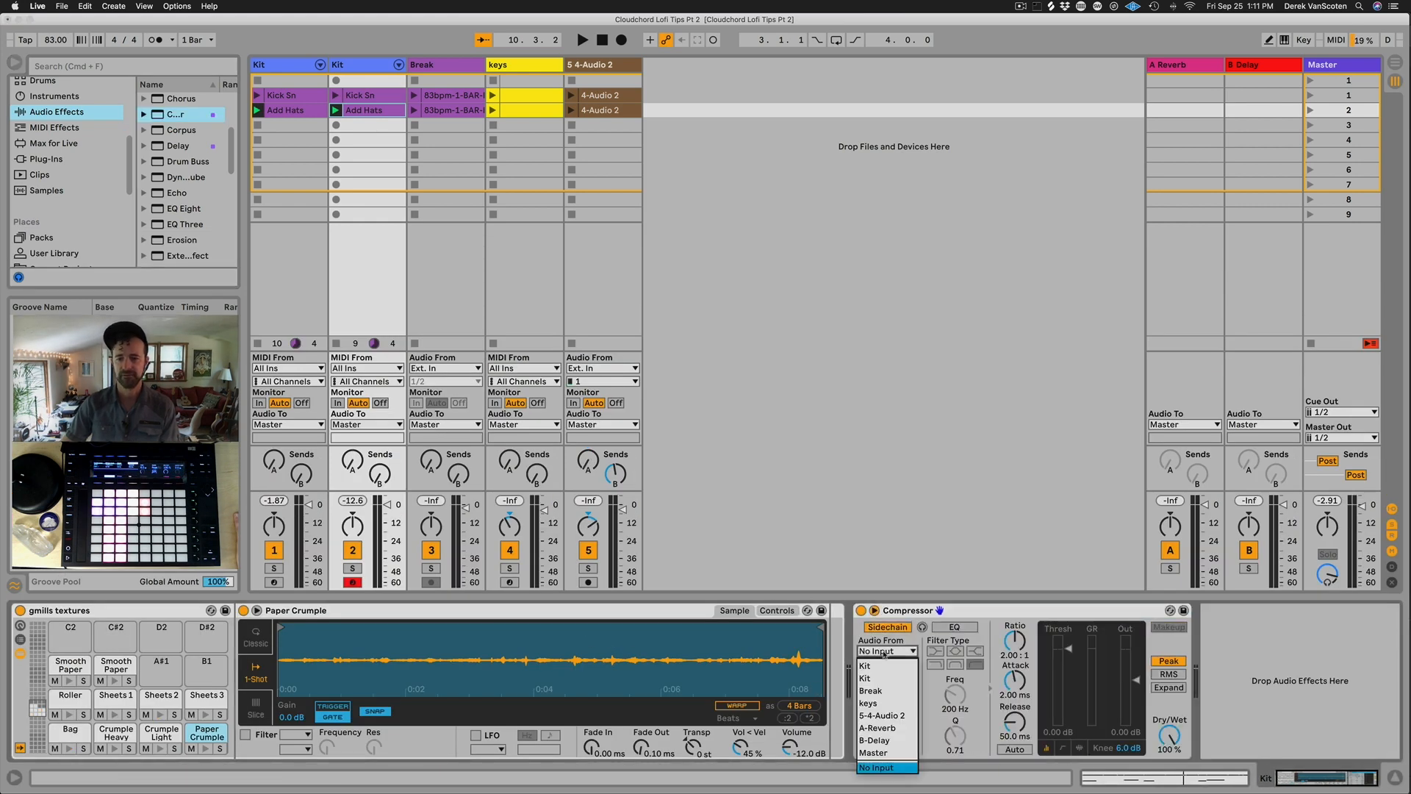
left_click(883, 665)
left_click(884, 664)
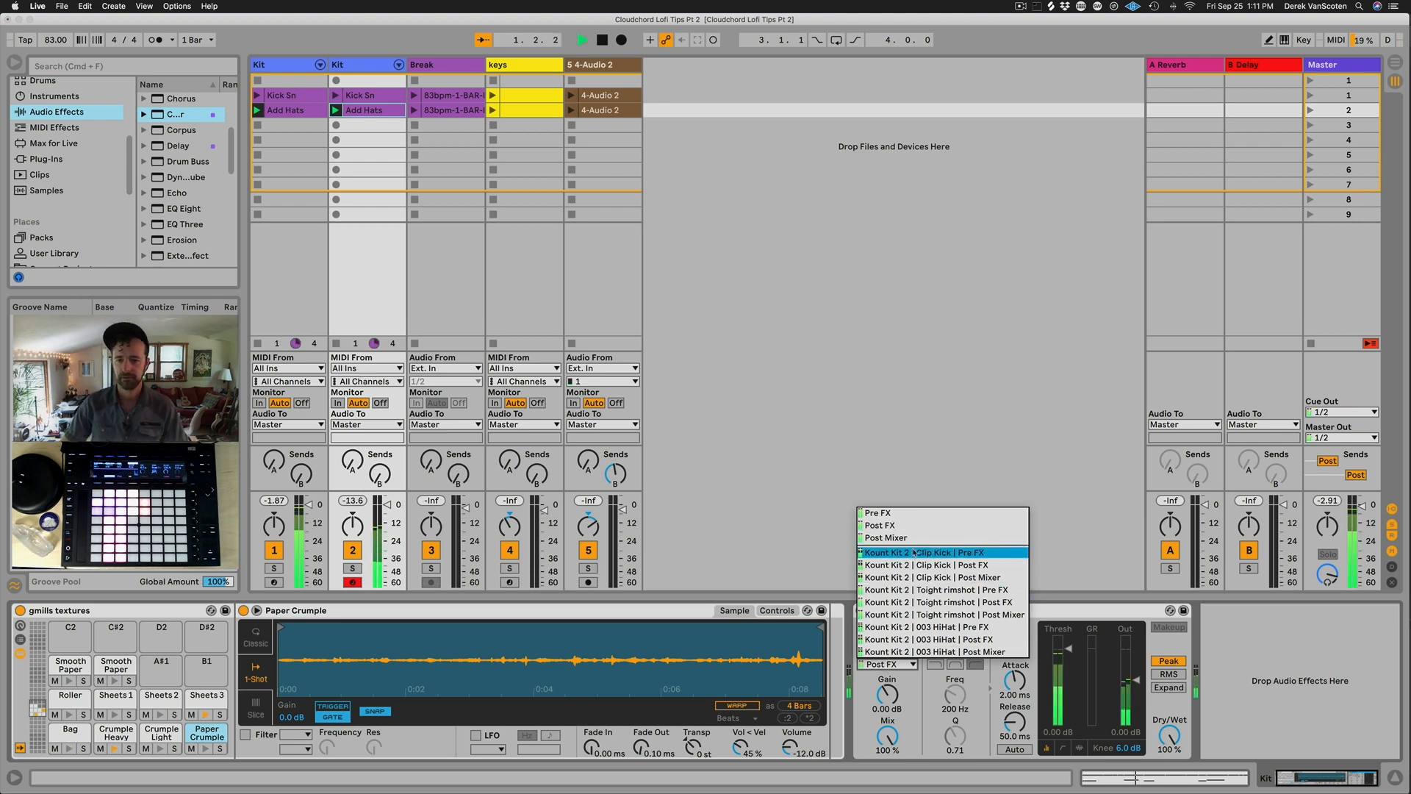
left_click(882, 513)
Step: Set the Compressor's ratio to 2.74:1 and threshold to -35.3 dB, and play the drums to check the ducking
left_click_drag(1068, 649, 1069, 696)
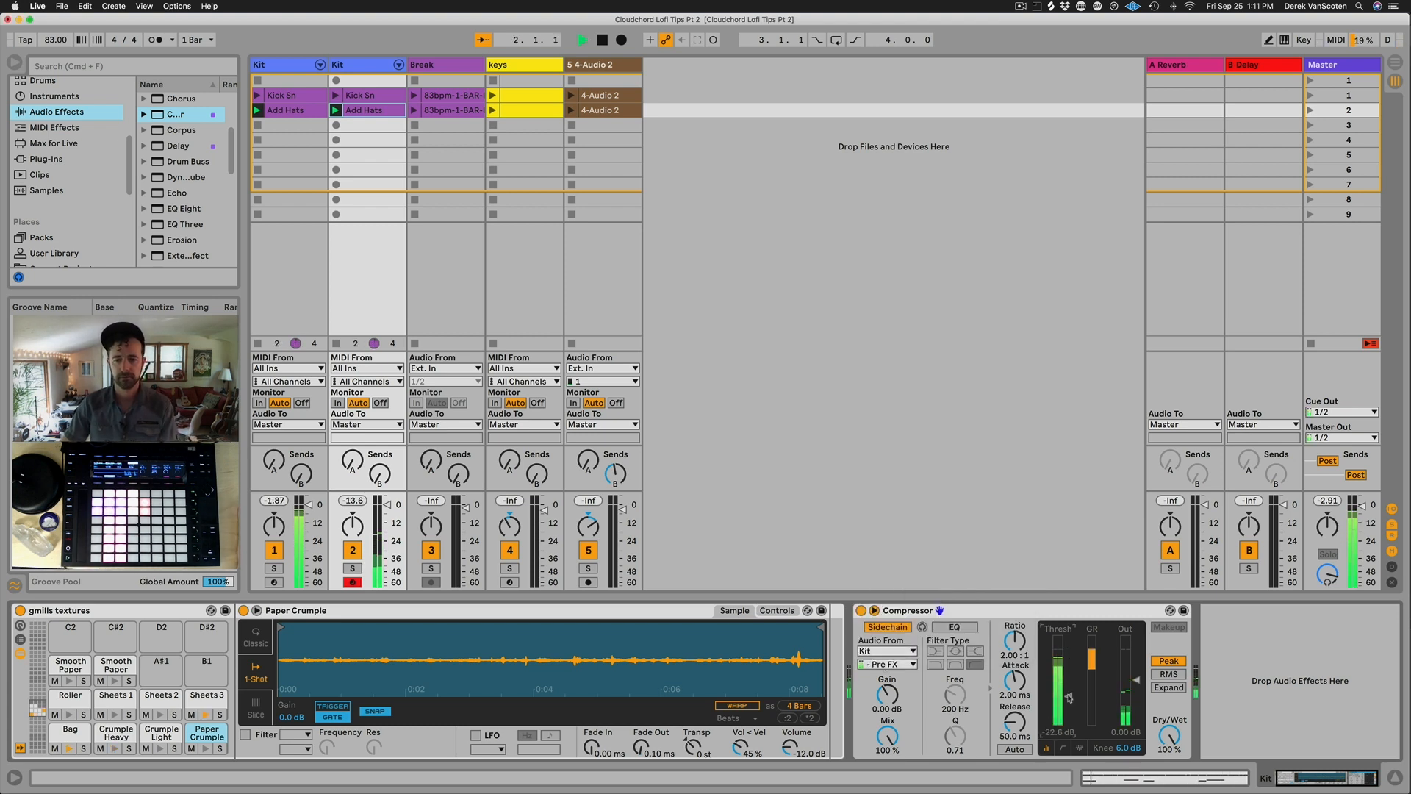
left_click_drag(1026, 639, 1026, 635)
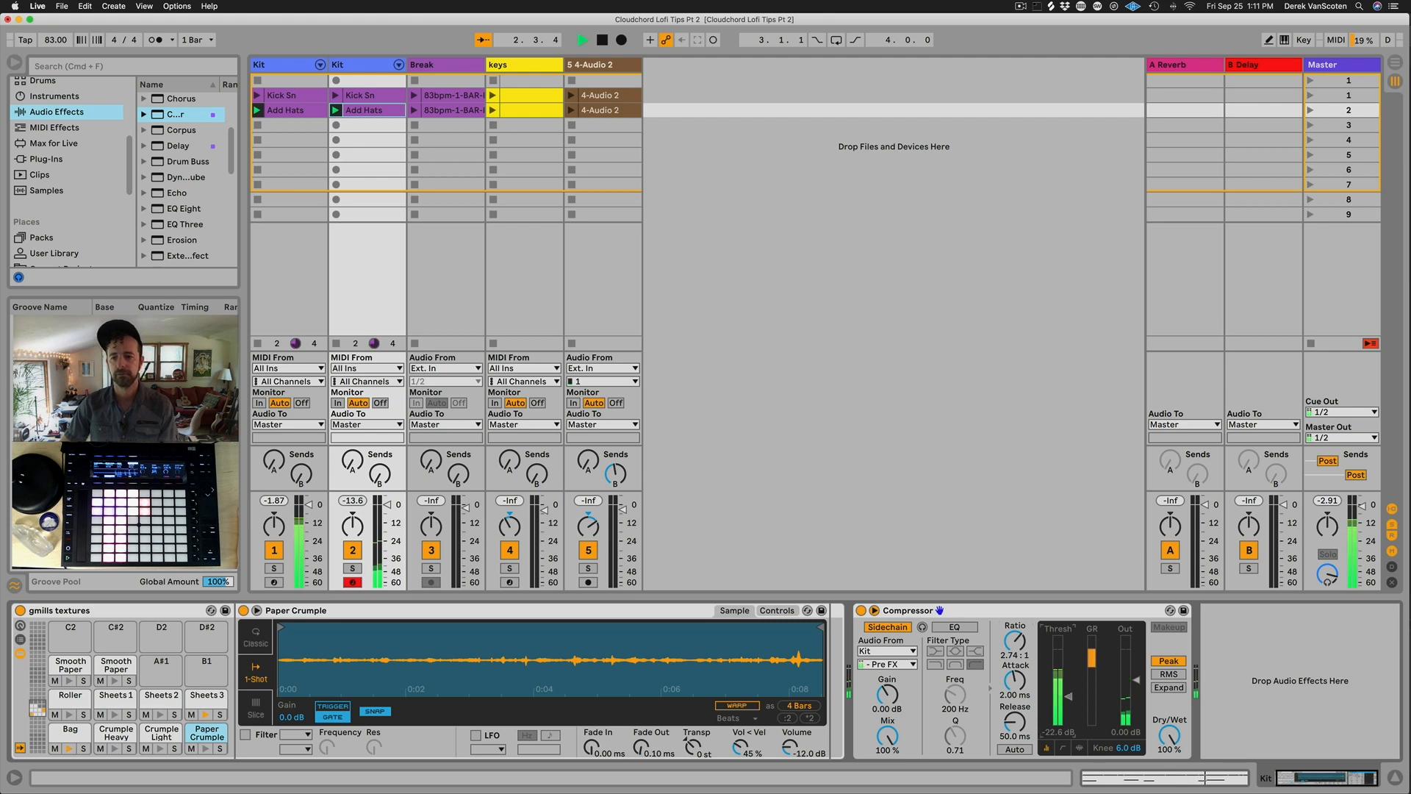
left_click_drag(1069, 696, 1071, 710)
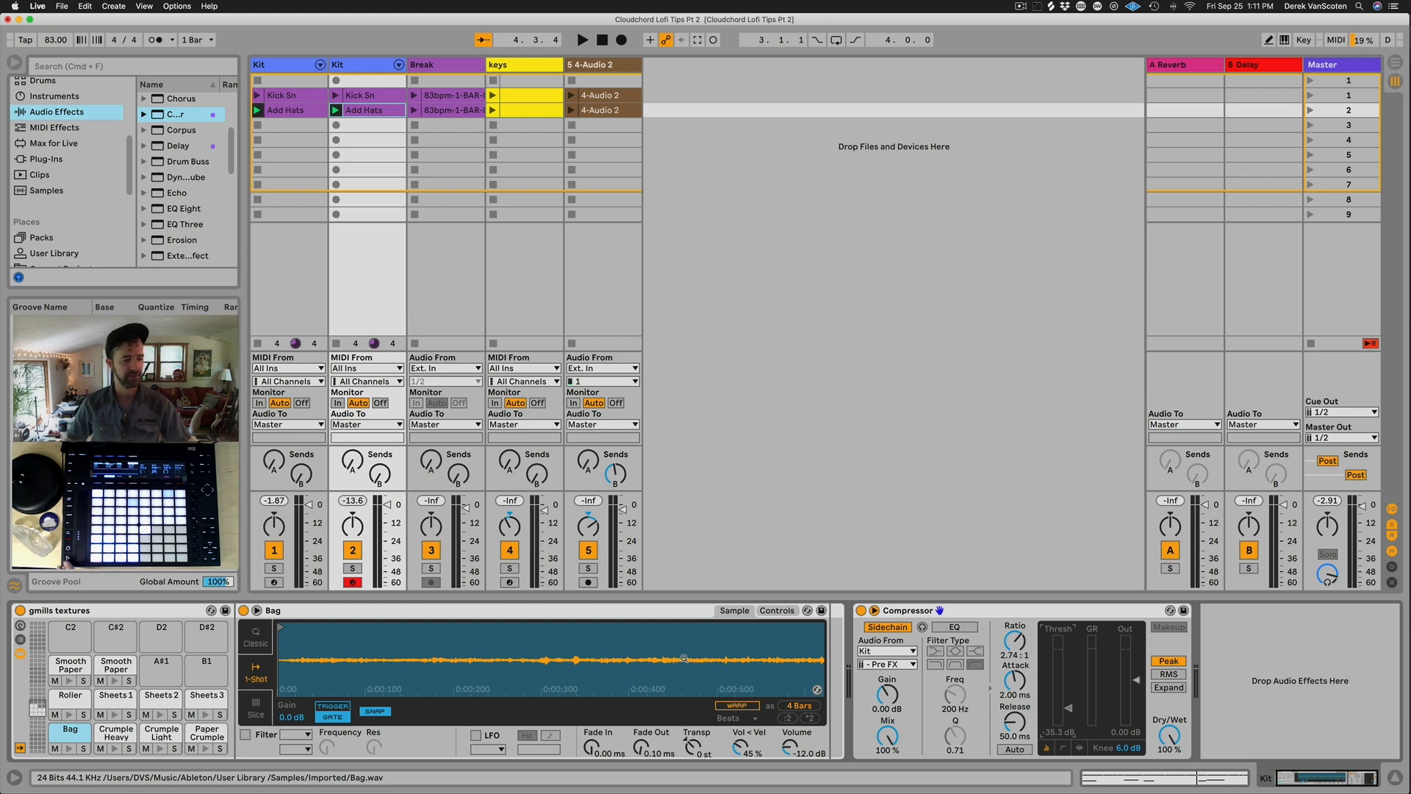
key("space")
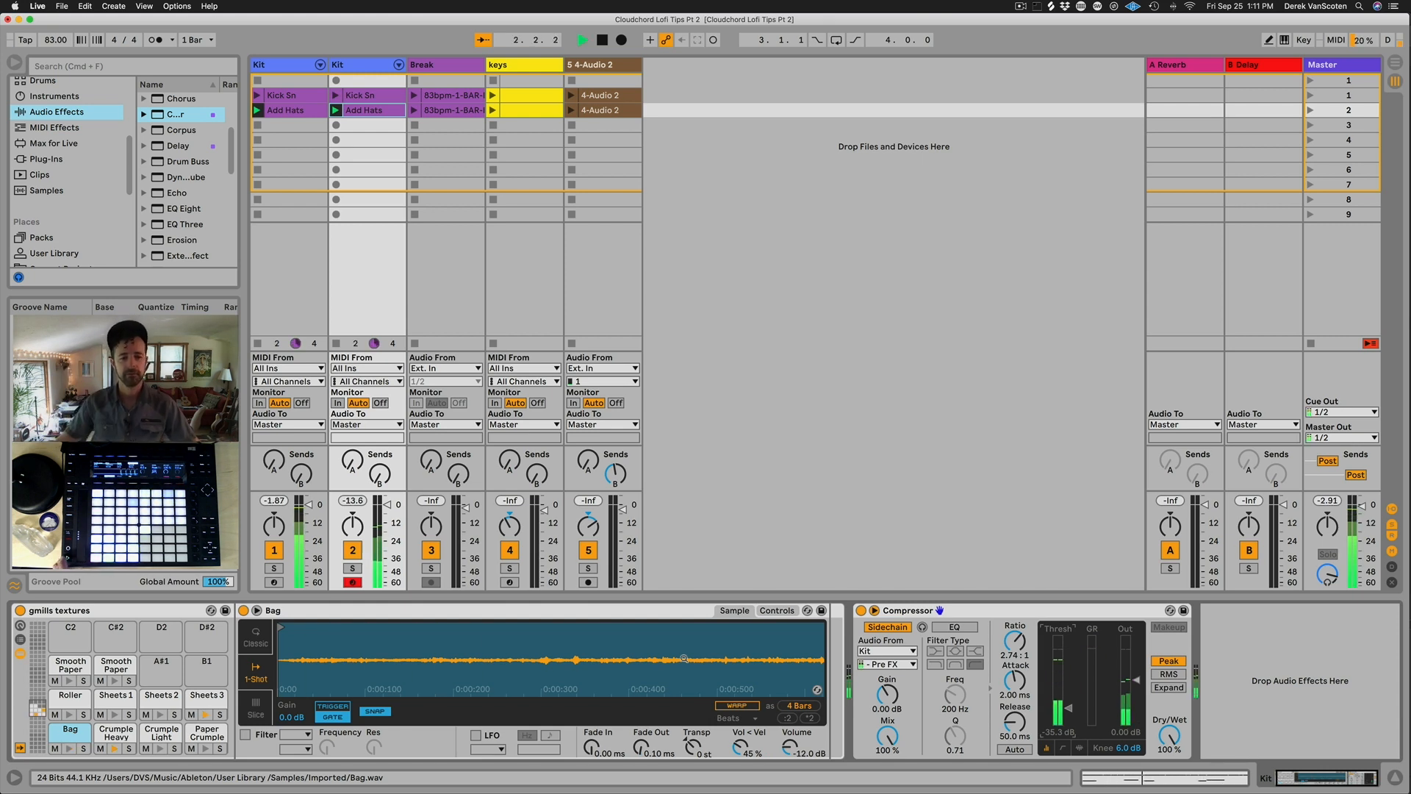
key("space")
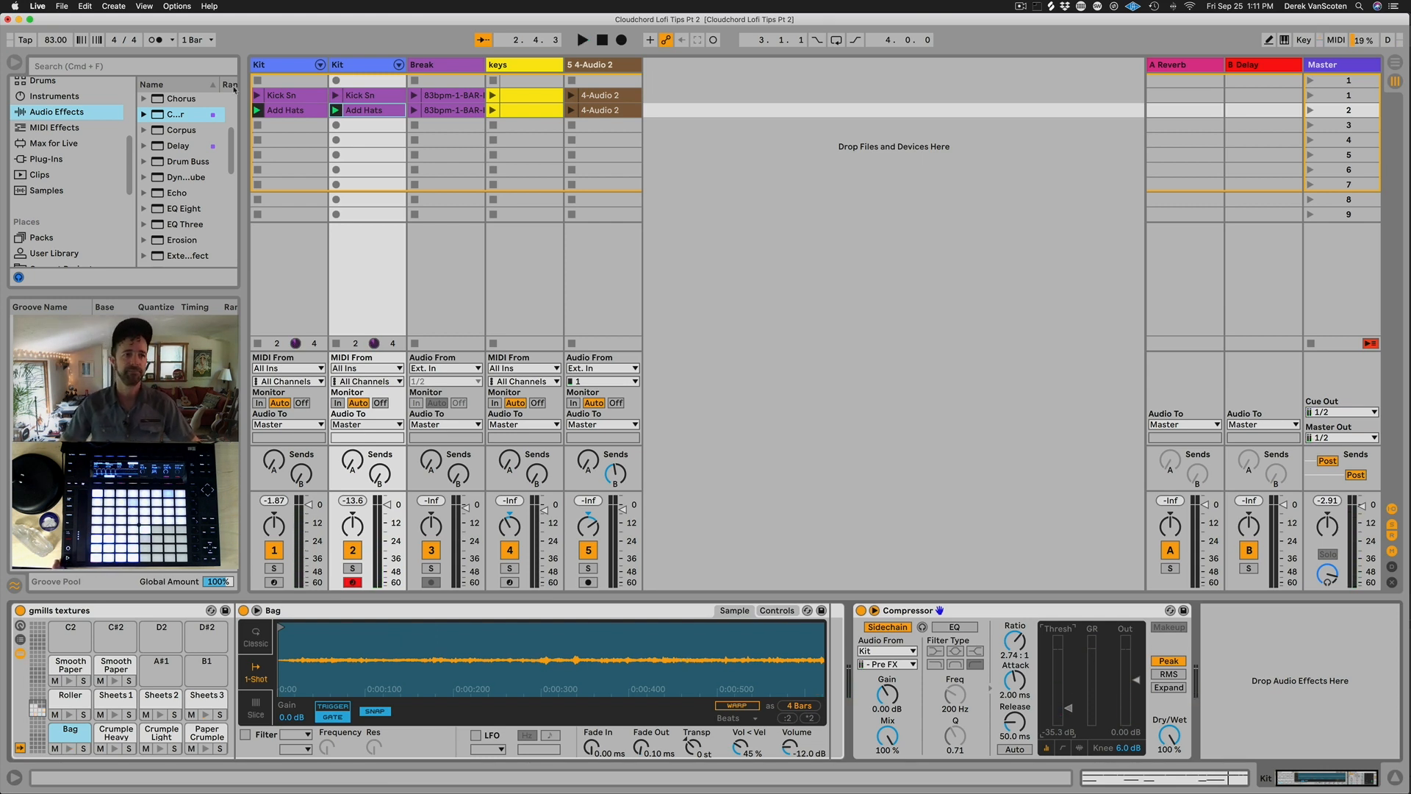
Step: Add a Delay before the Compressor, unlink its left and right channels, and switch both from Sync to Time
left_click_drag(168, 147, 374, 140)
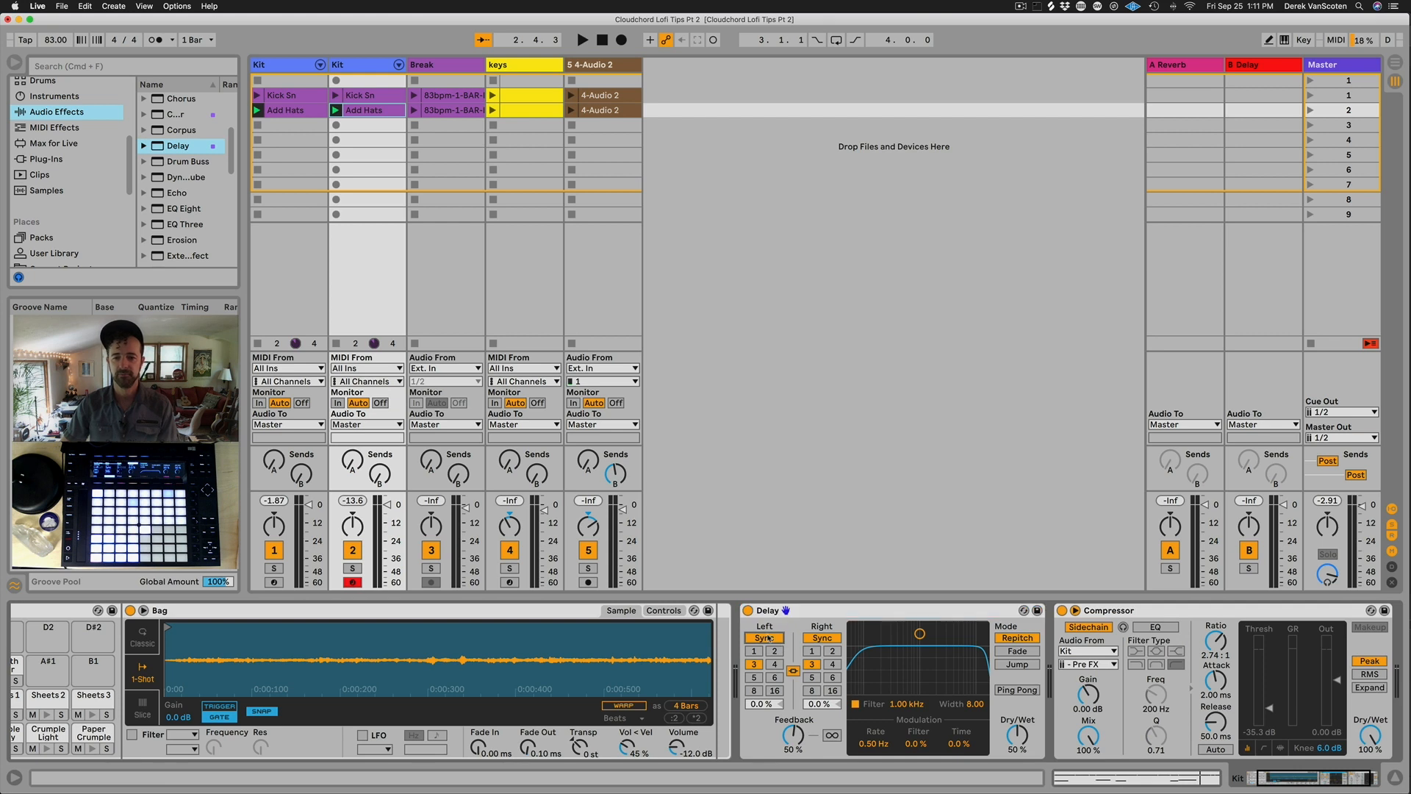
left_click(821, 638)
left_click(793, 671)
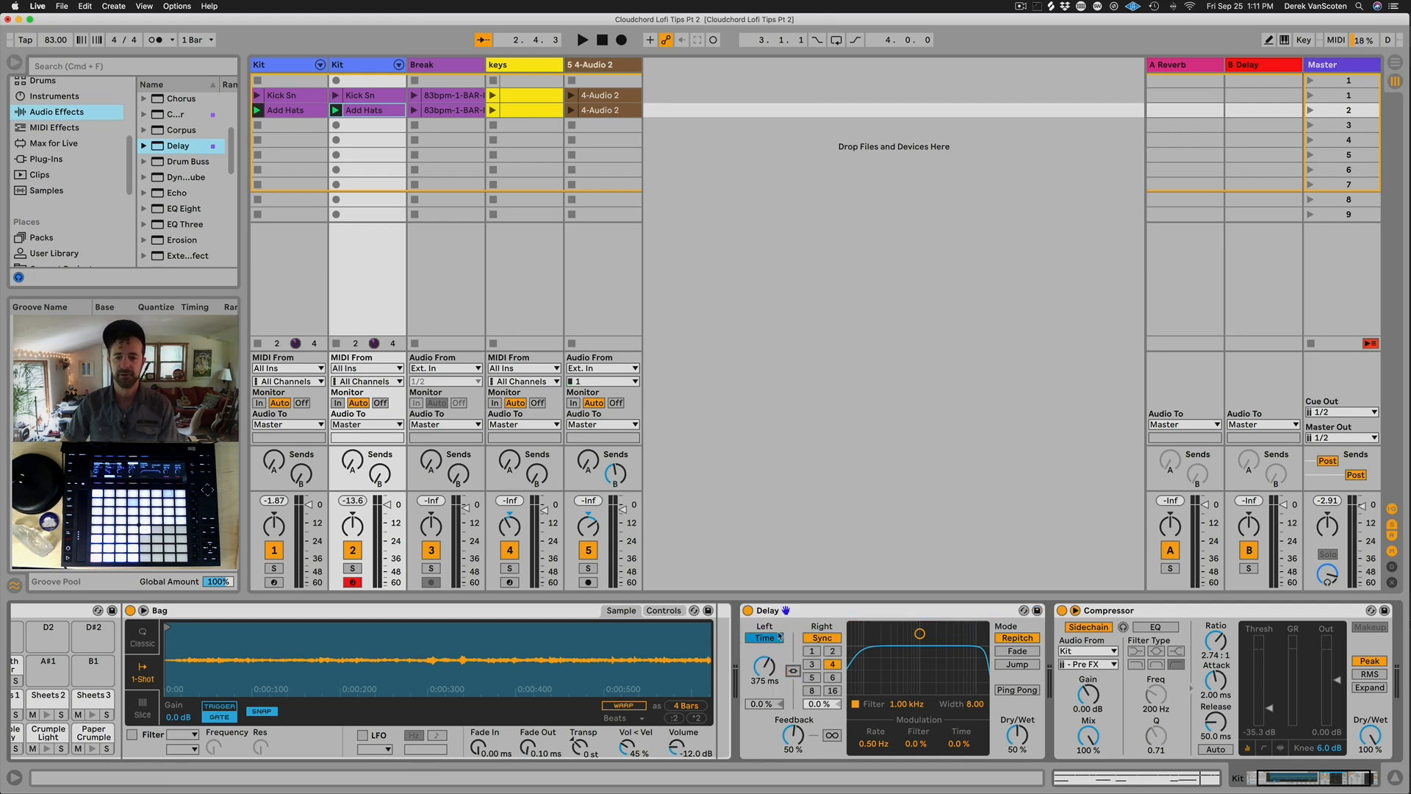
left_click(821, 639)
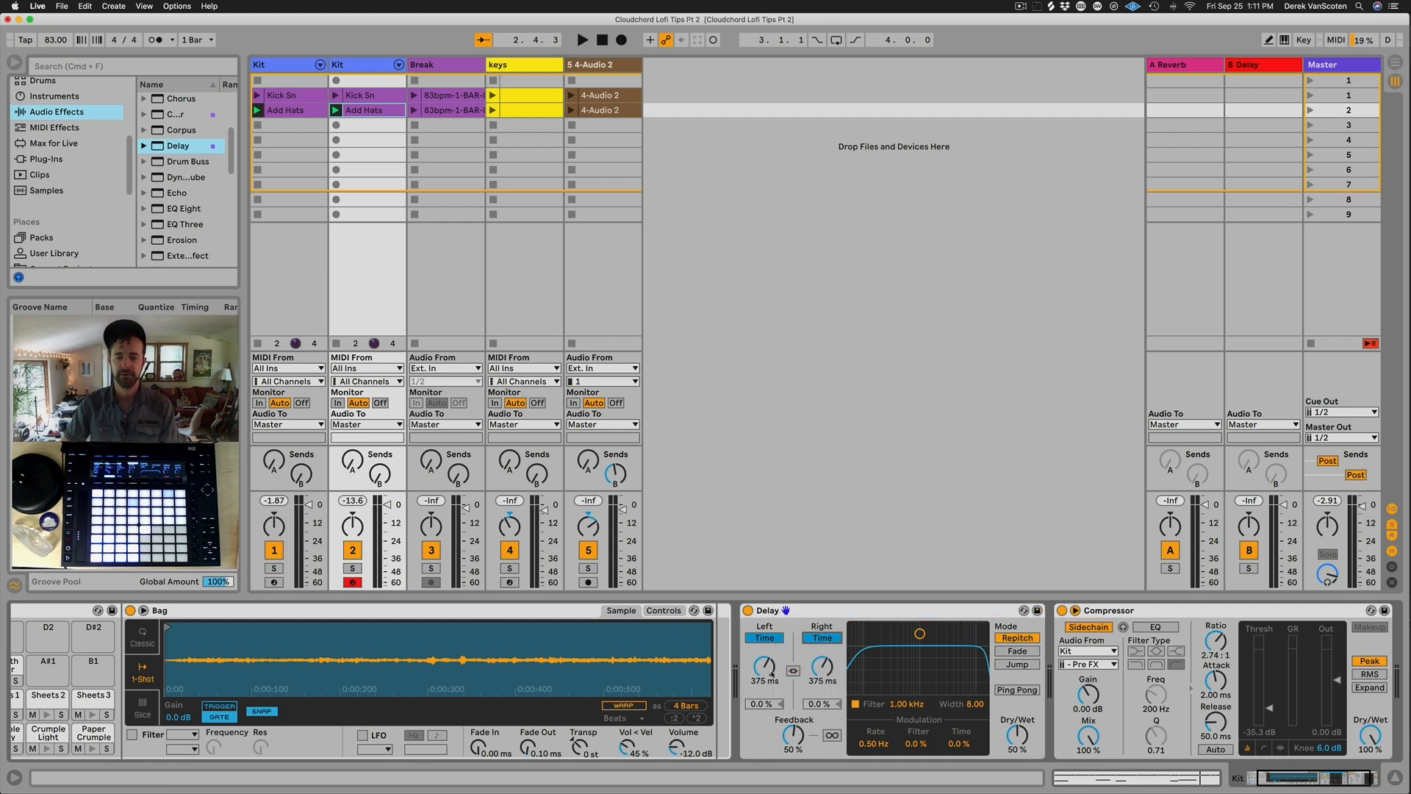
Step: Set the Delay to 1.00 ms left, 20.0 ms right, 100% Dry/Wet, and 0.0% feedback, with its filter off
left_click_drag(770, 672, 771, 728)
left_click_drag(804, 680, 803, 735)
left_click_drag(1018, 747, 1019, 706)
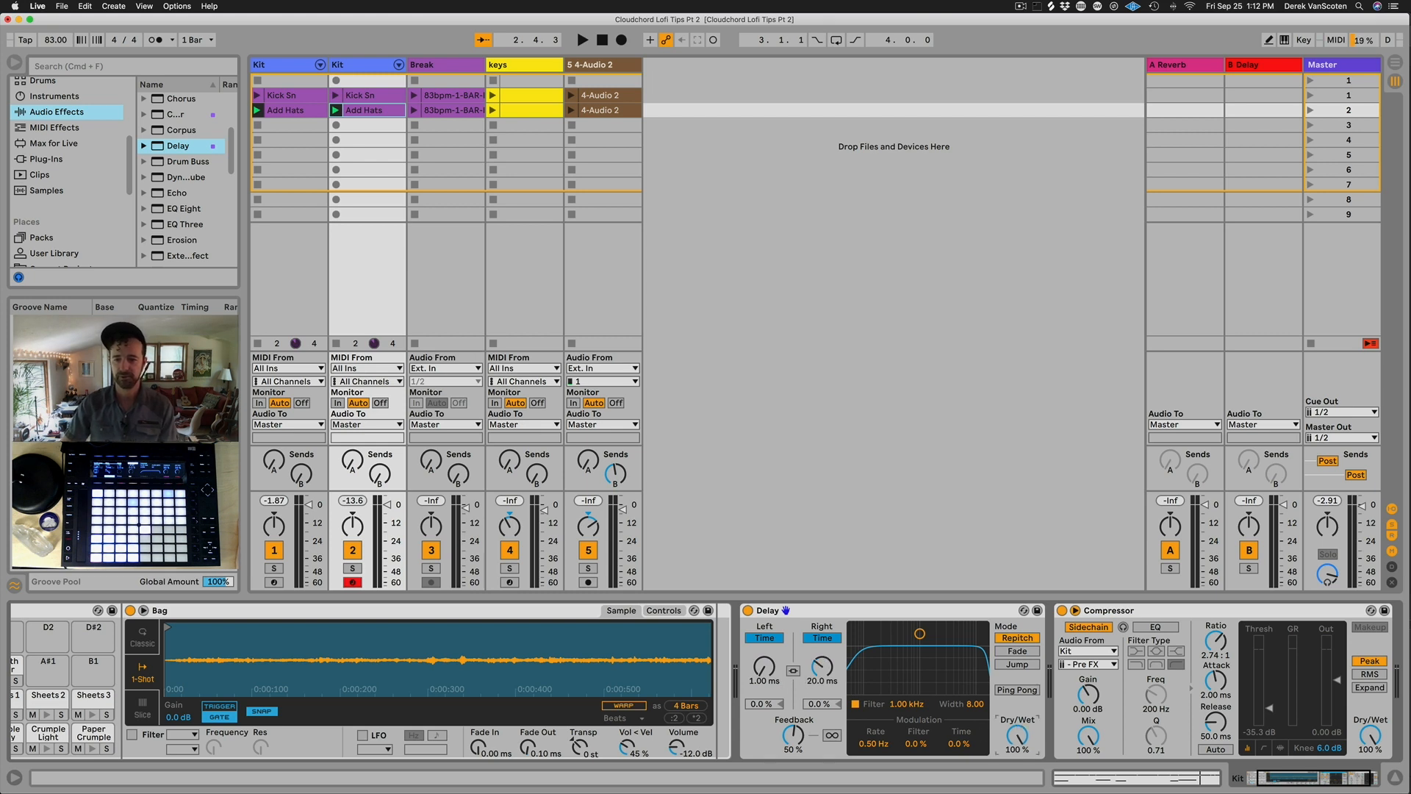
left_click(855, 703)
left_click_drag(793, 736, 793, 764)
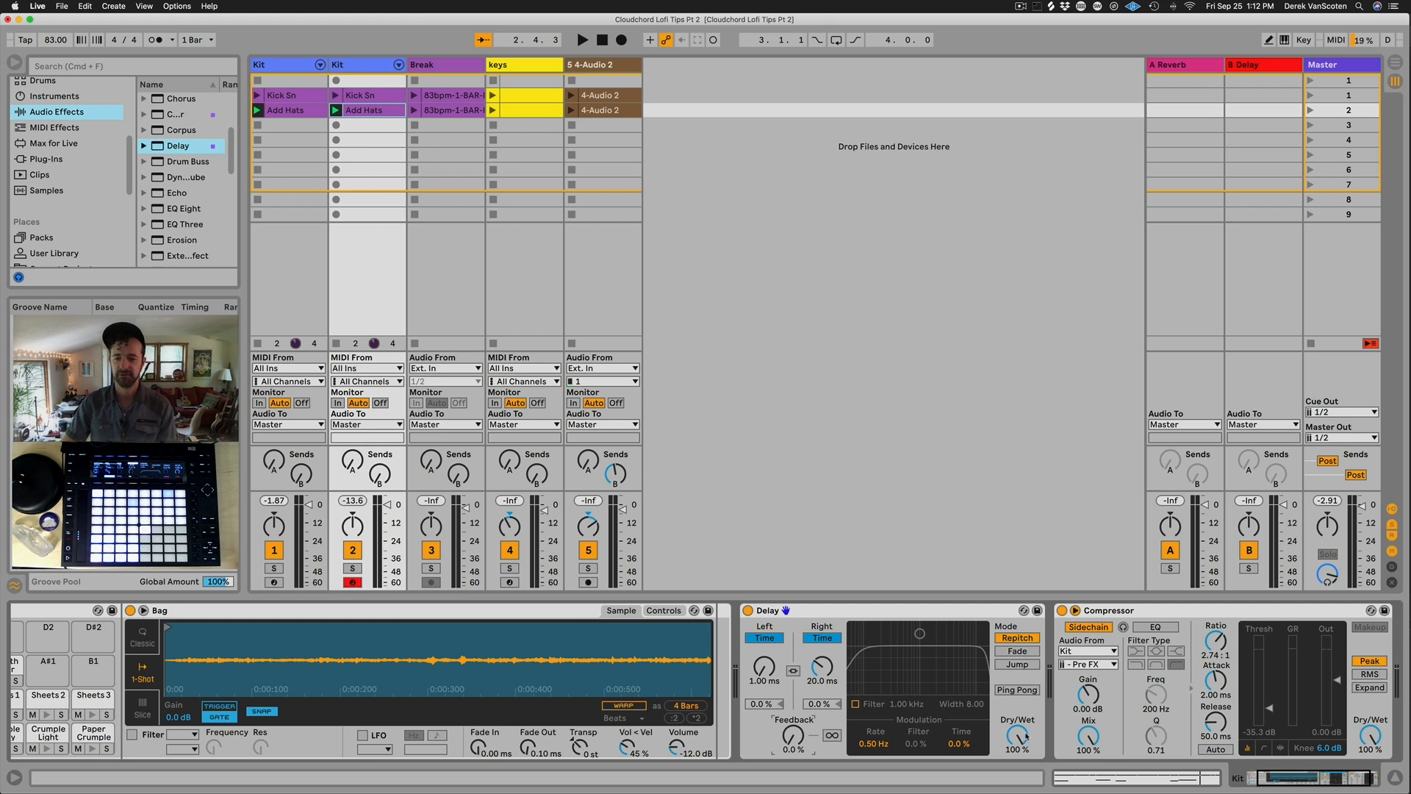
Step: Play the beat and solo the duplicate Kit track to hear its widened foley, then unsolo it
key("space")
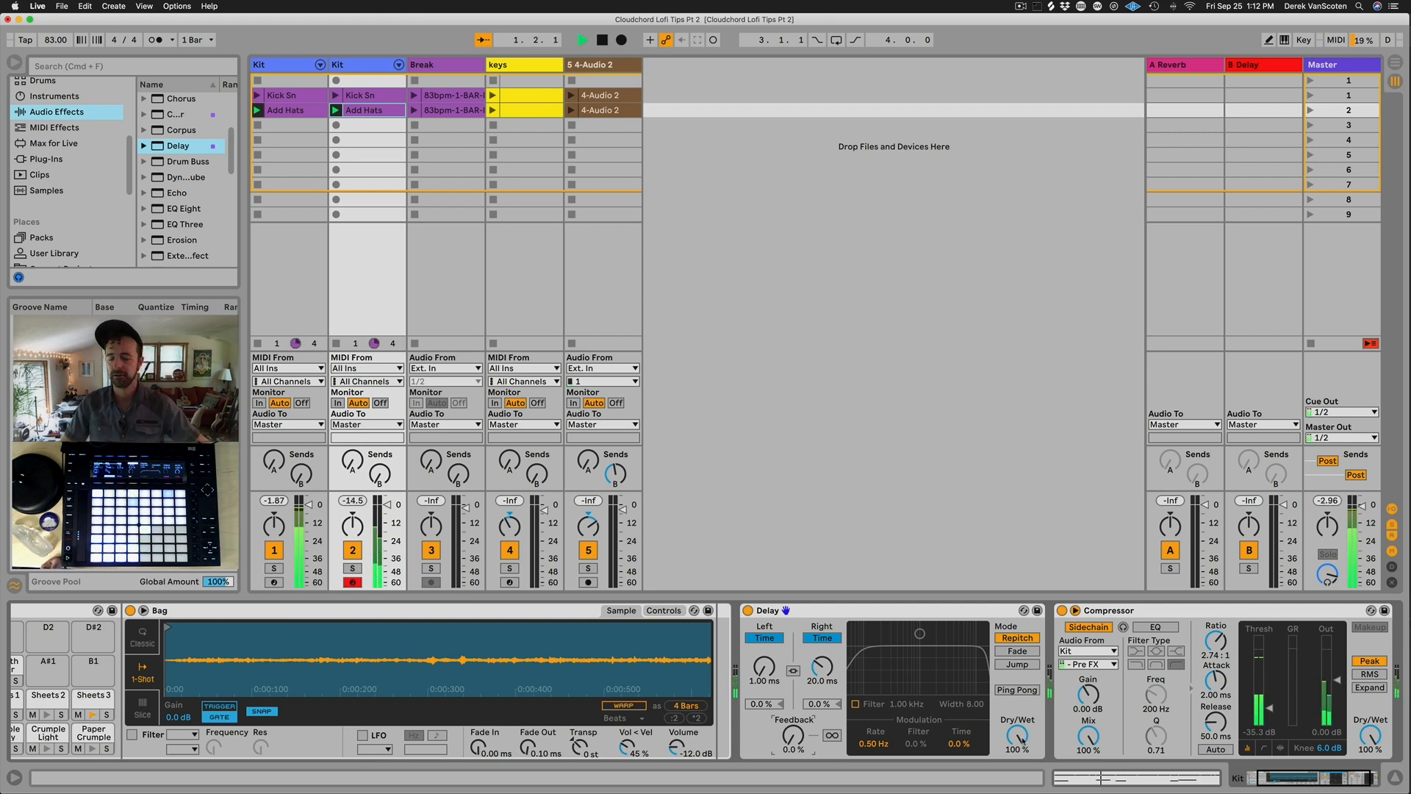
left_click(354, 568)
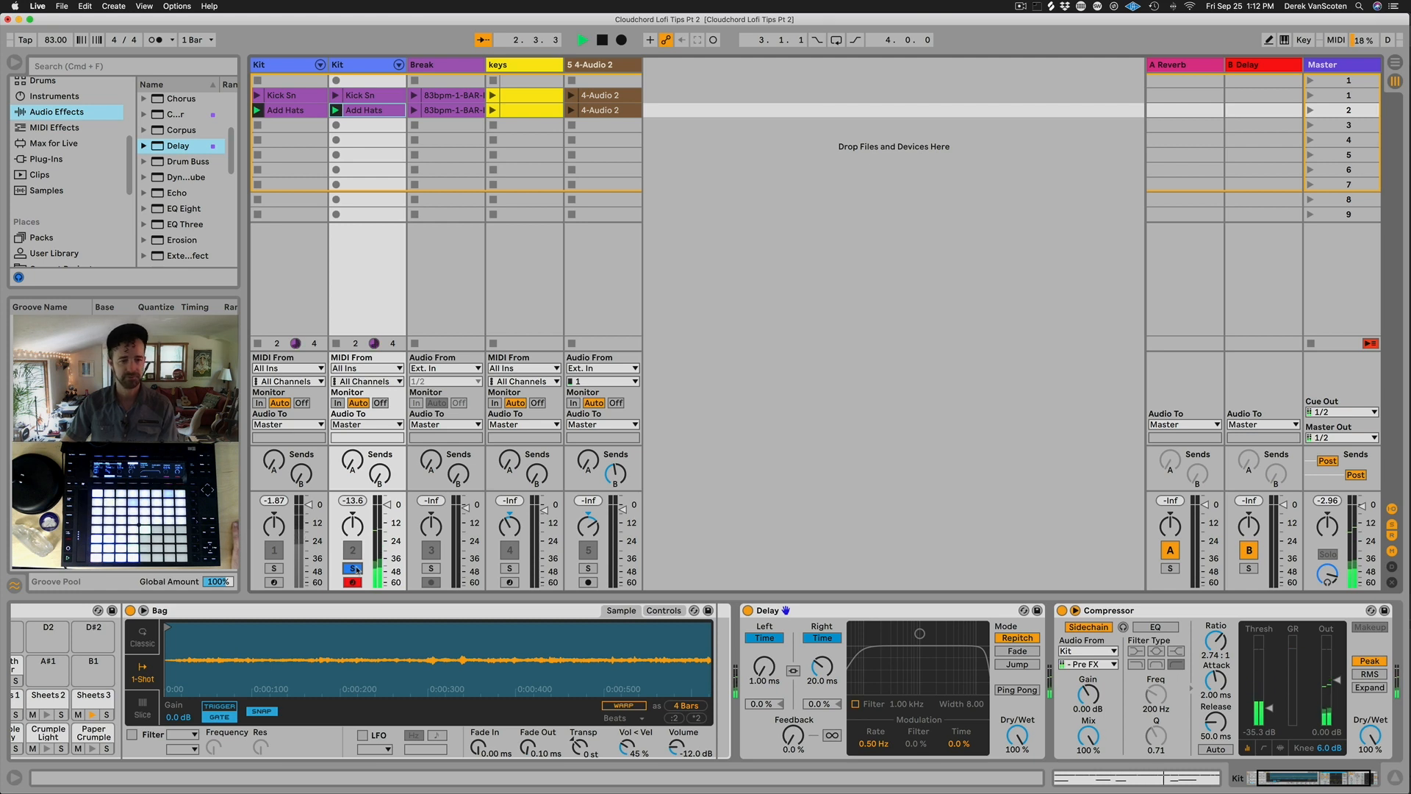
left_click(353, 569)
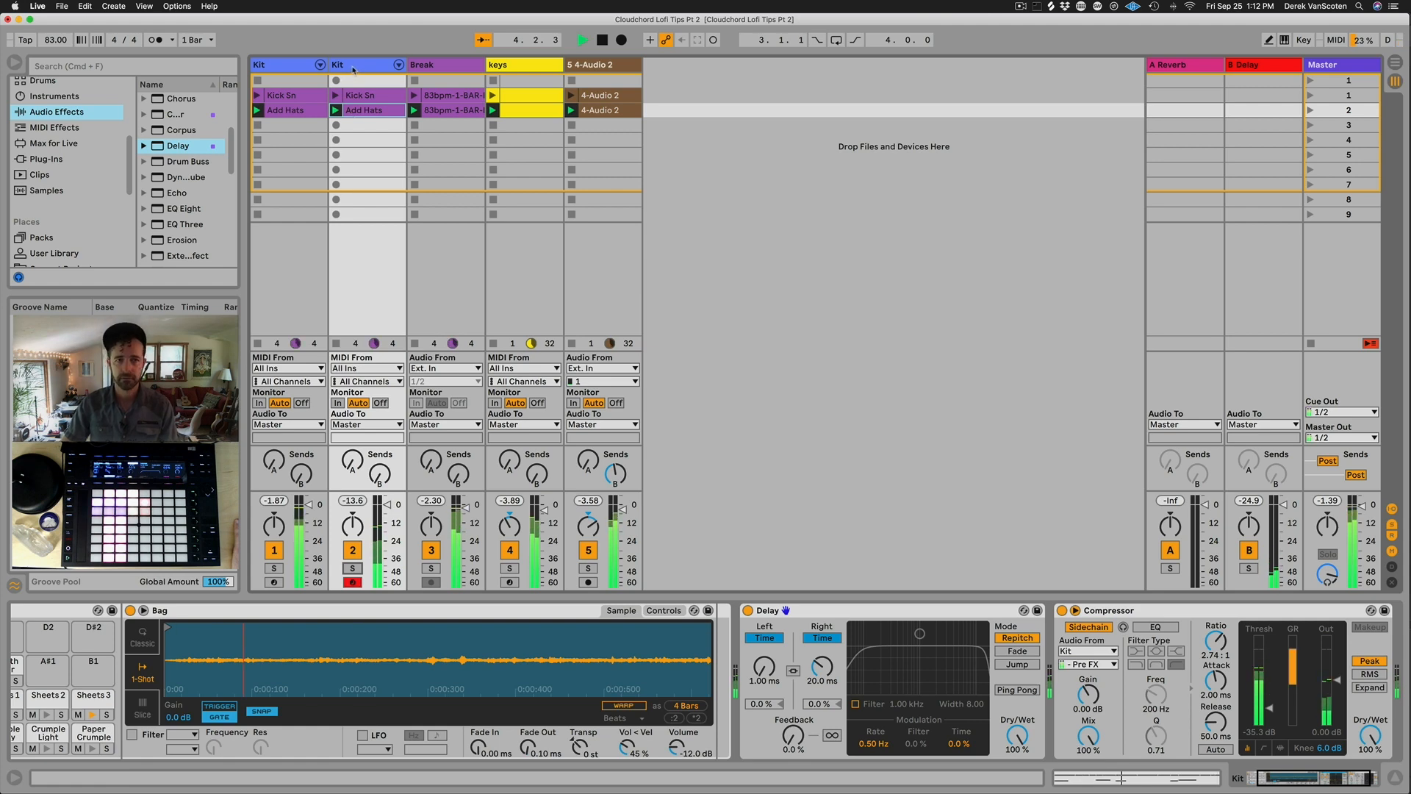
key("Right")
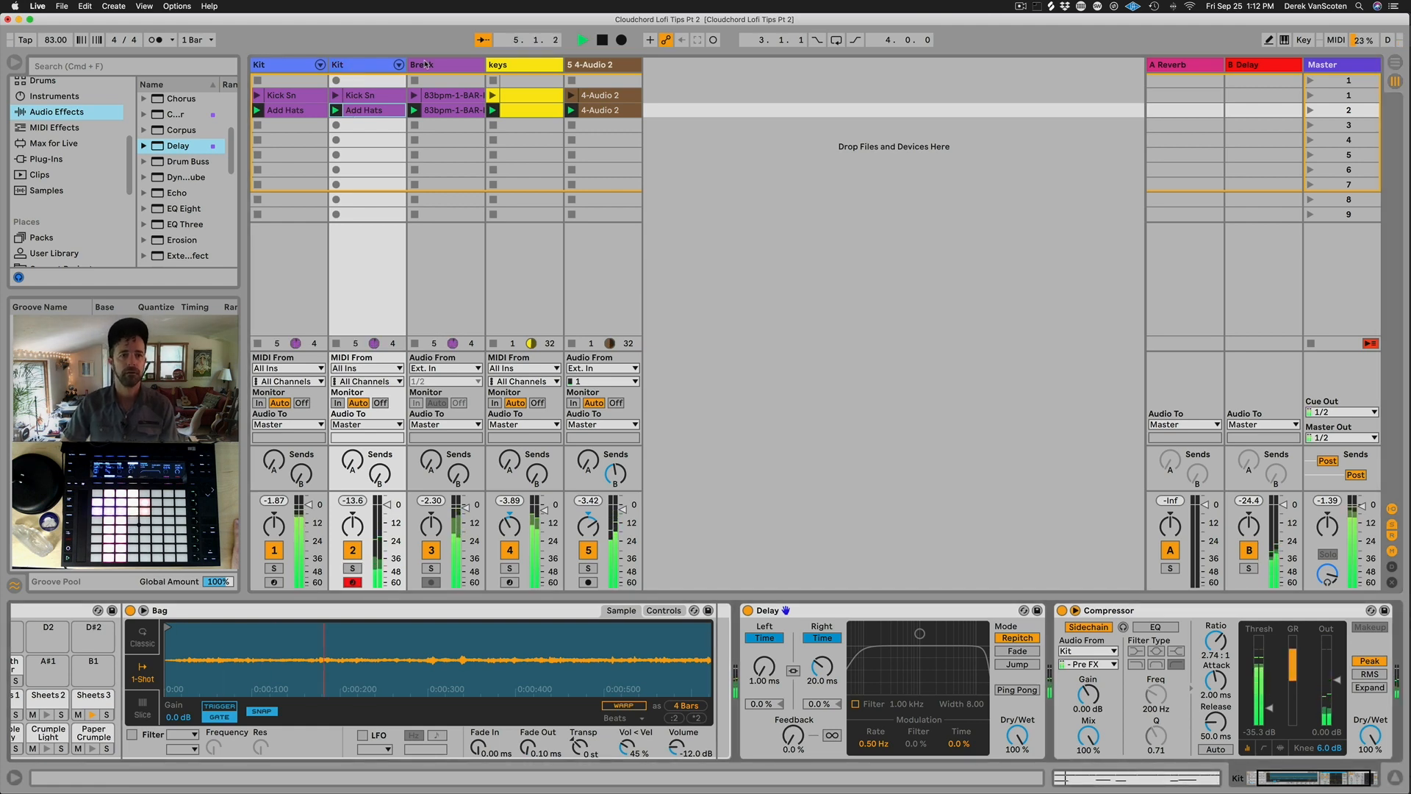